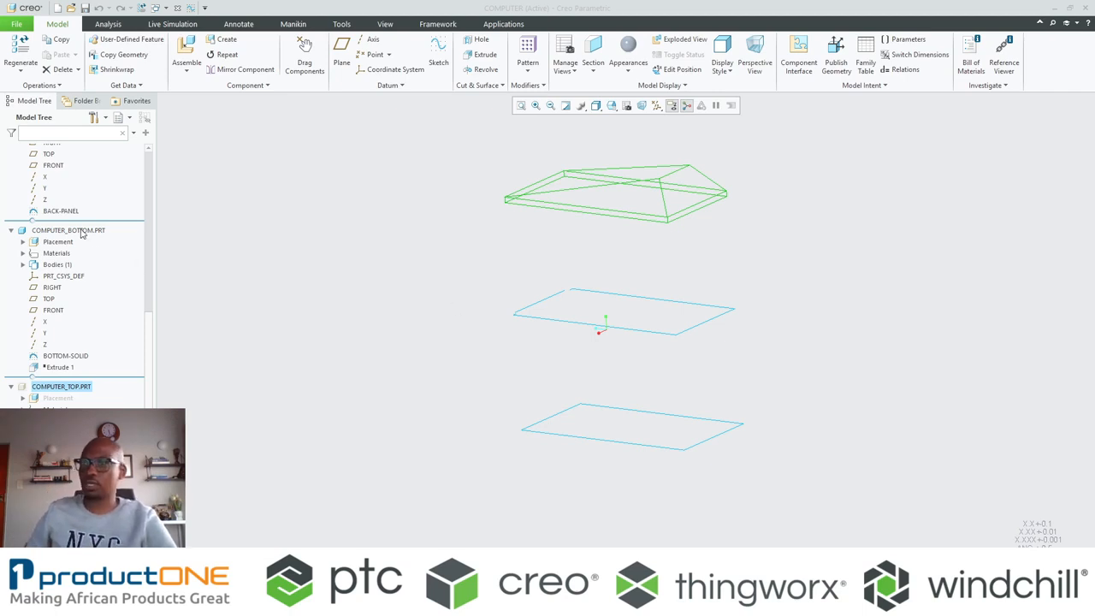
Step: Activate MAIN_WRAP.PRT for editing within the computer assembly
{"action": "scroll", "coordinate": [120, 348], "scroll_direction": "up", "scroll_amount": 8}
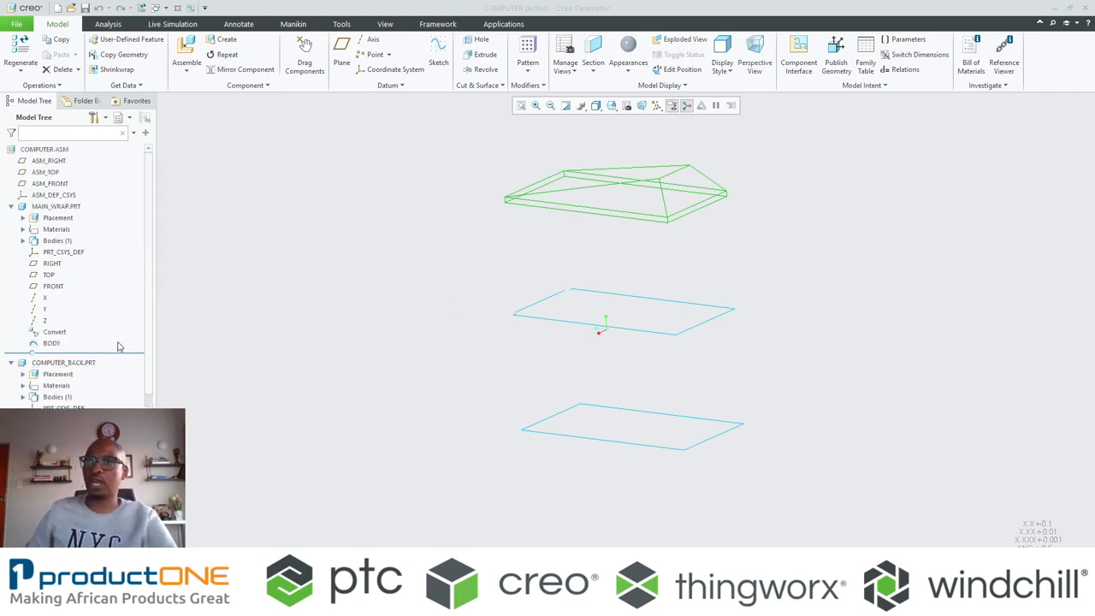
{"action": "left_click", "coordinate": [57, 209]}
{"action": "left_click", "coordinate": [64, 155]}
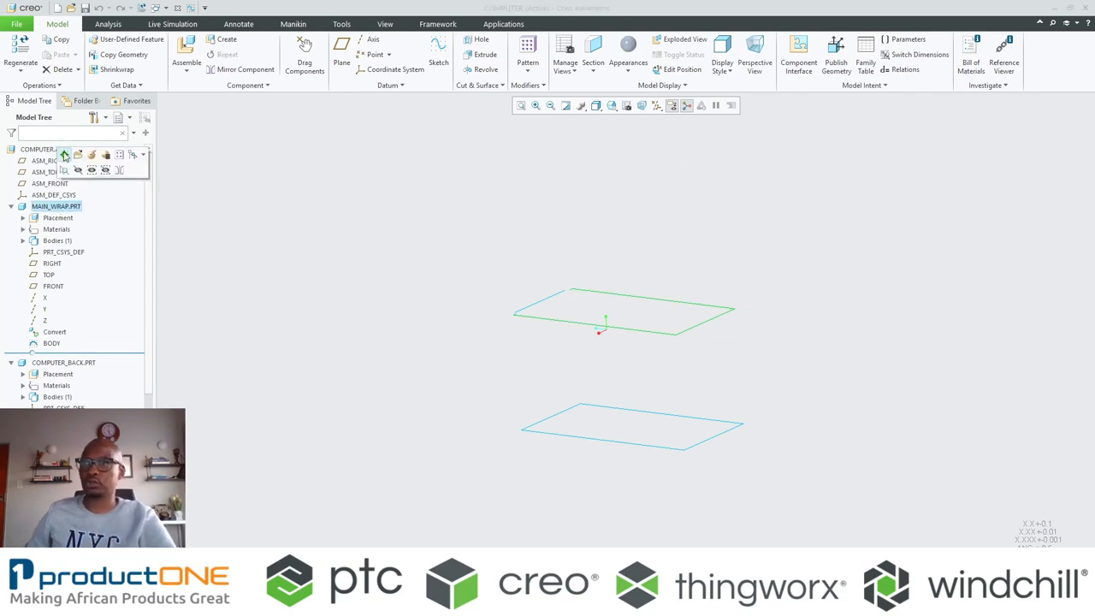
Step: Extrude the BODY sketch of the main wrap as a sheet metal wall, symmetric about the sketch plane, with a total depth of 615
{"action": "left_click", "coordinate": [50, 344]}
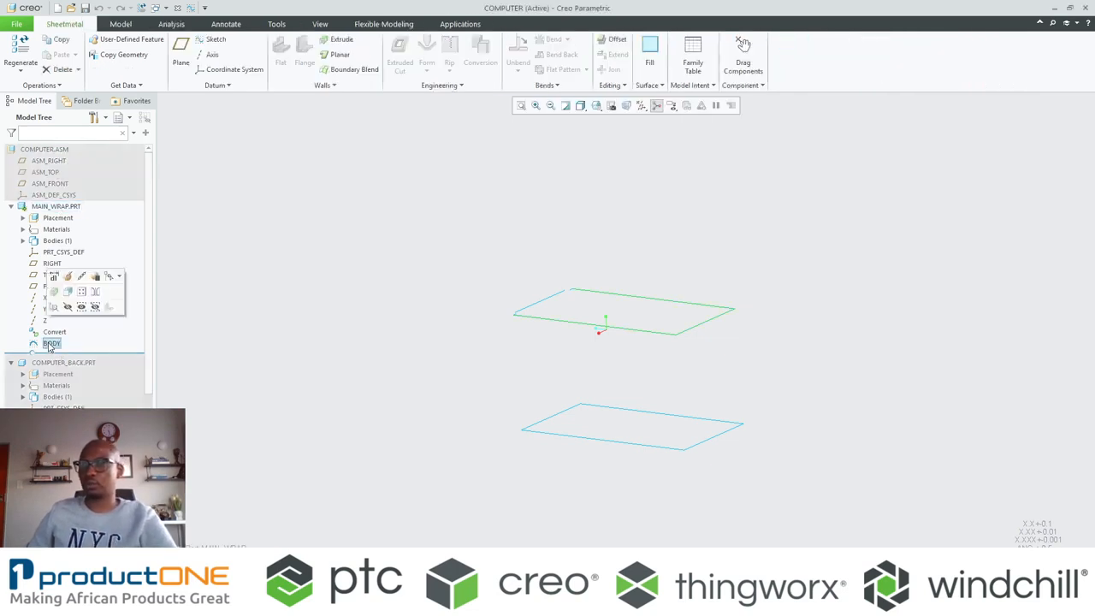
{"action": "left_click", "coordinate": [335, 39]}
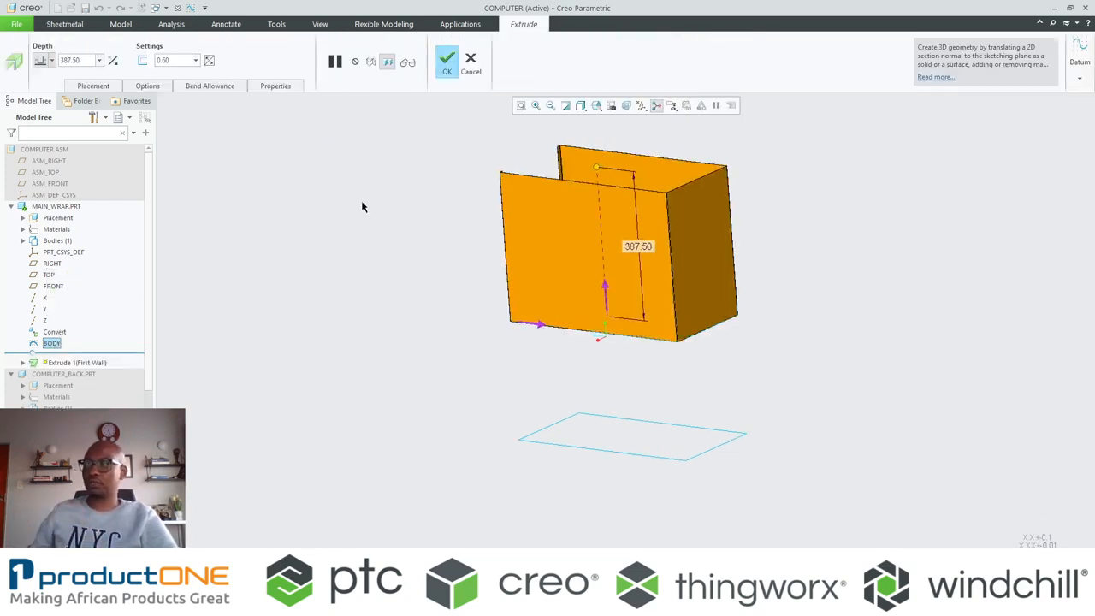
{"action": "right_click", "coordinate": [597, 167]}
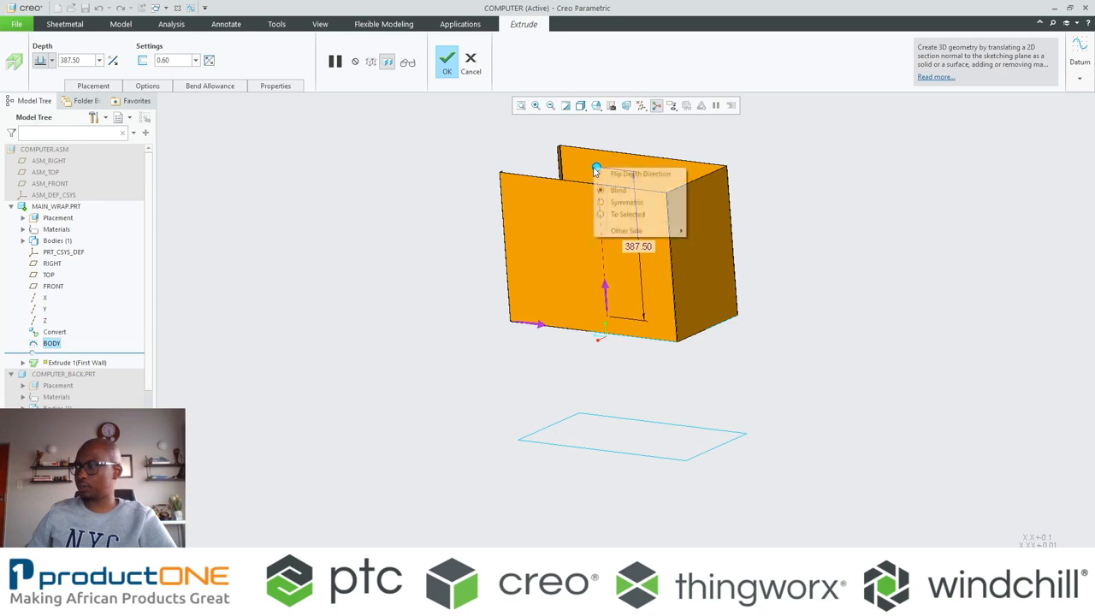
{"action": "left_click", "coordinate": [634, 207]}
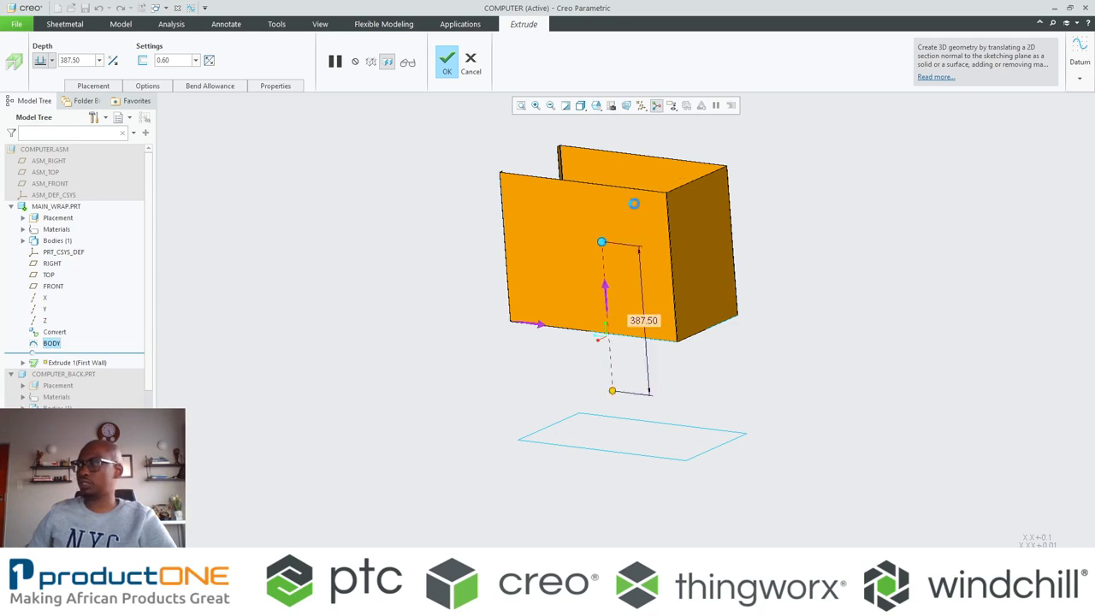
{"action": "double_click", "coordinate": [642, 318]}
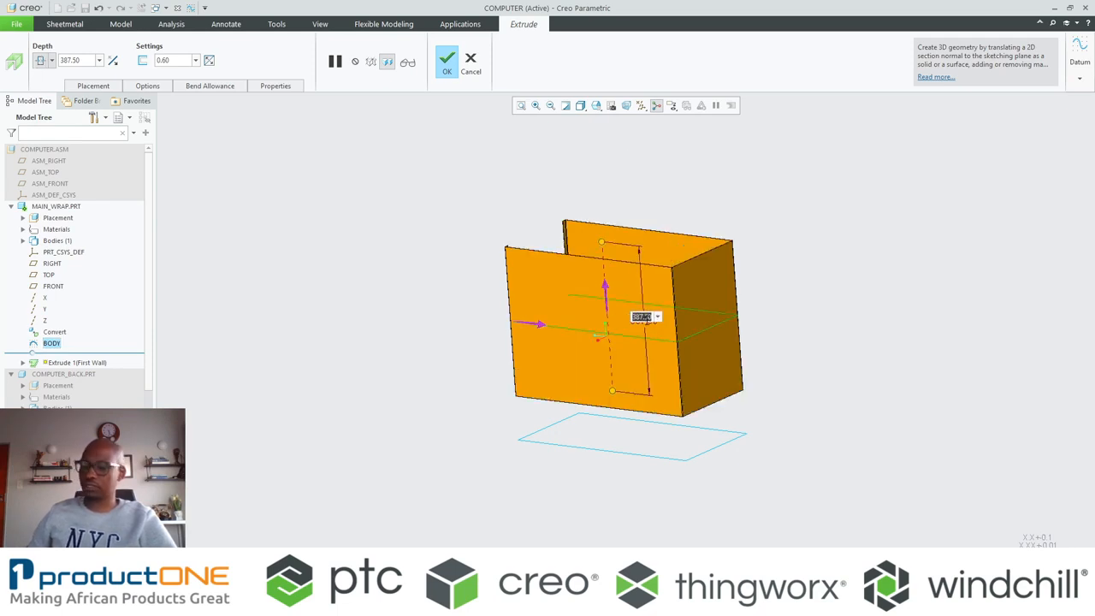
{"action": "type", "text": "61"}
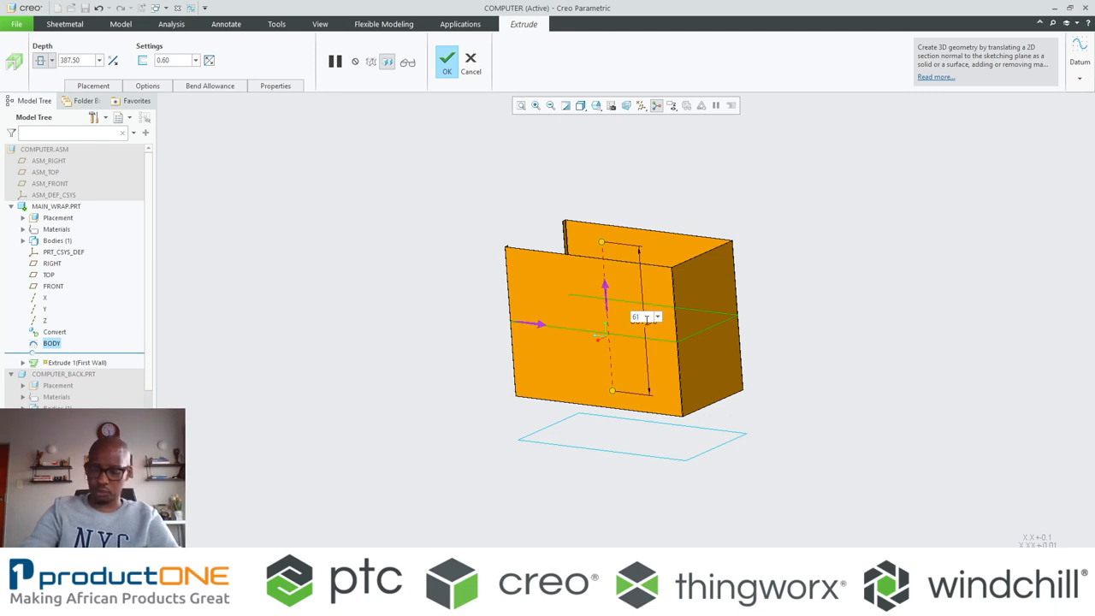
{"action": "type", "text": "5"}
{"action": "key", "text": "Return"}
{"action": "scroll", "coordinate": [569, 179], "scroll_direction": "up", "scroll_amount": 3}
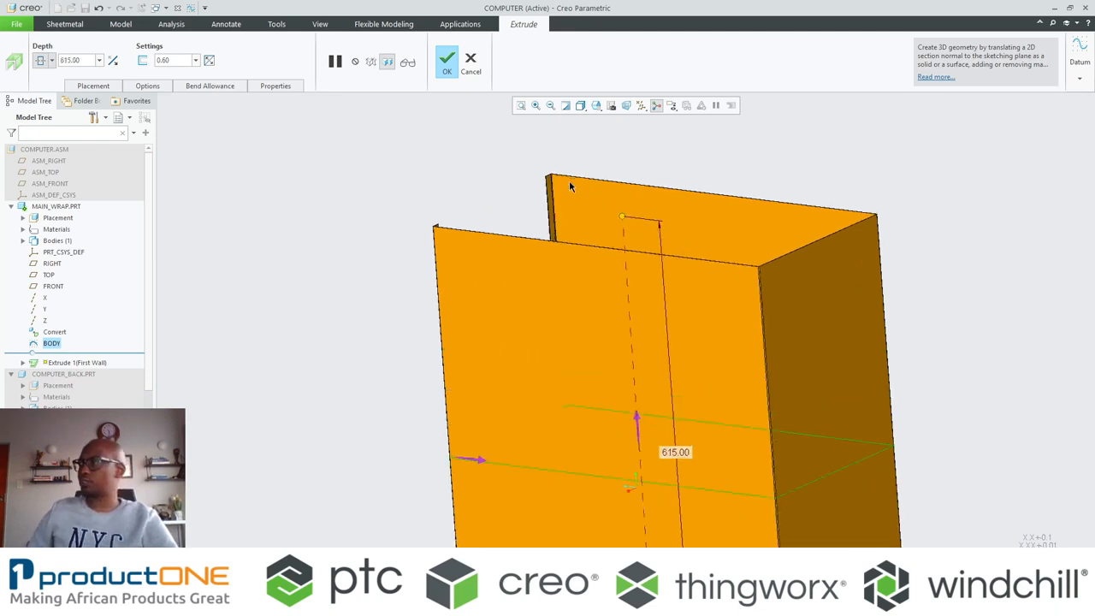
{"action": "scroll", "coordinate": [569, 180], "scroll_direction": "up", "scroll_amount": 2}
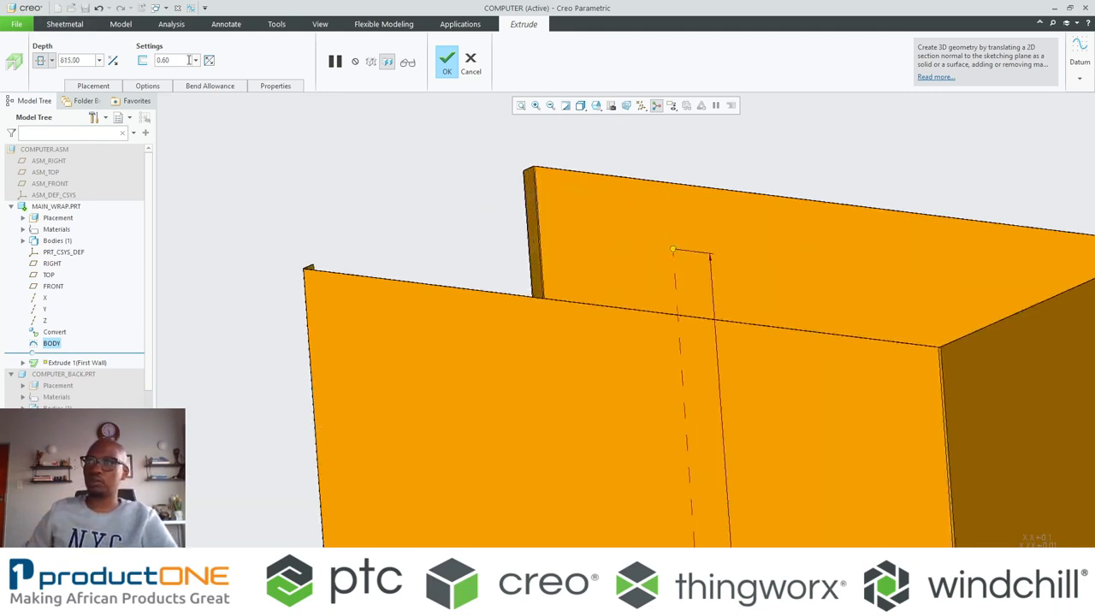
{"action": "scroll", "coordinate": [554, 220], "scroll_direction": "down", "scroll_amount": 5}
{"action": "middle_click", "coordinate": [554, 219]}
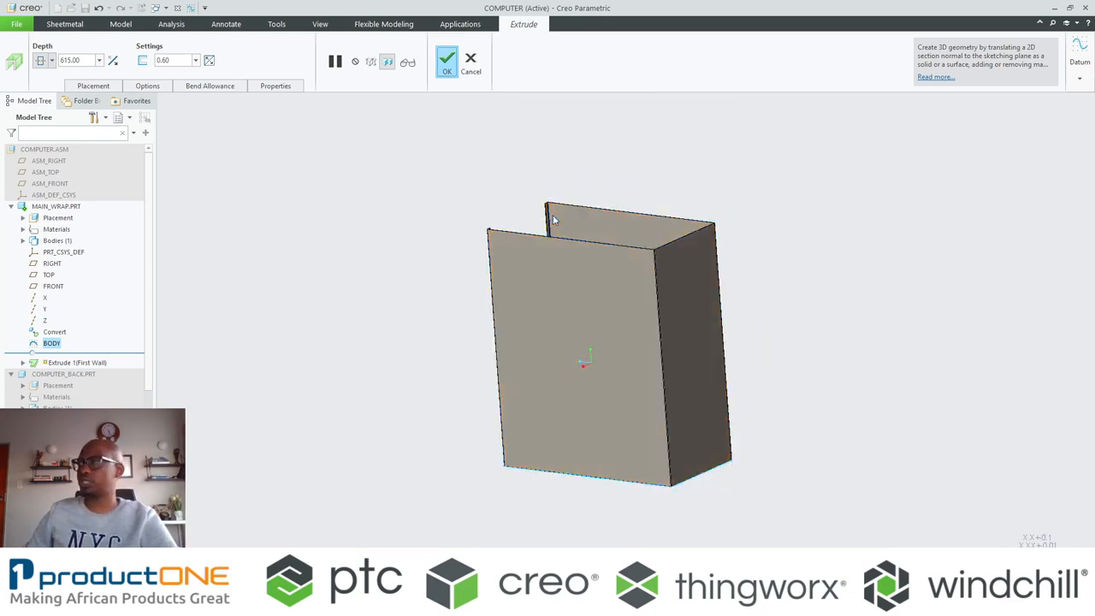
{"action": "left_click", "coordinate": [442, 204]}
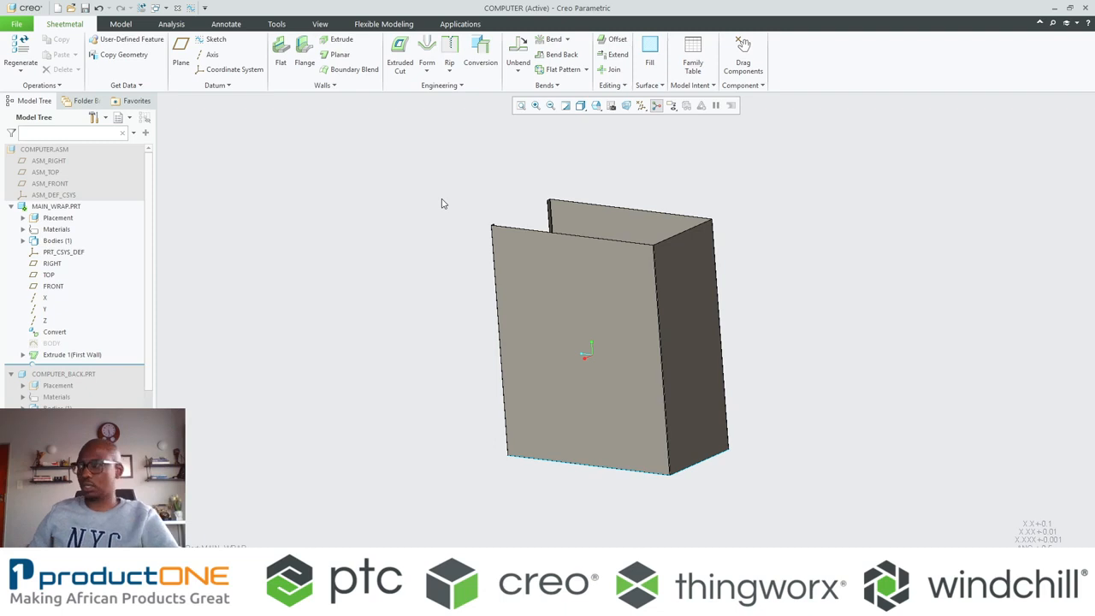
Step: Identify the part that owns the back panel sketch line and activate COMPUTER_BACK.PRT in the assembly
{"action": "mouse_move", "coordinate": [497, 222]}
{"action": "middle_mouse_down"}
{"action": "mouse_move", "coordinate": [467, 238]}
{"action": "mouse_move", "coordinate": [488, 228]}
{"action": "middle_mouse_up"}
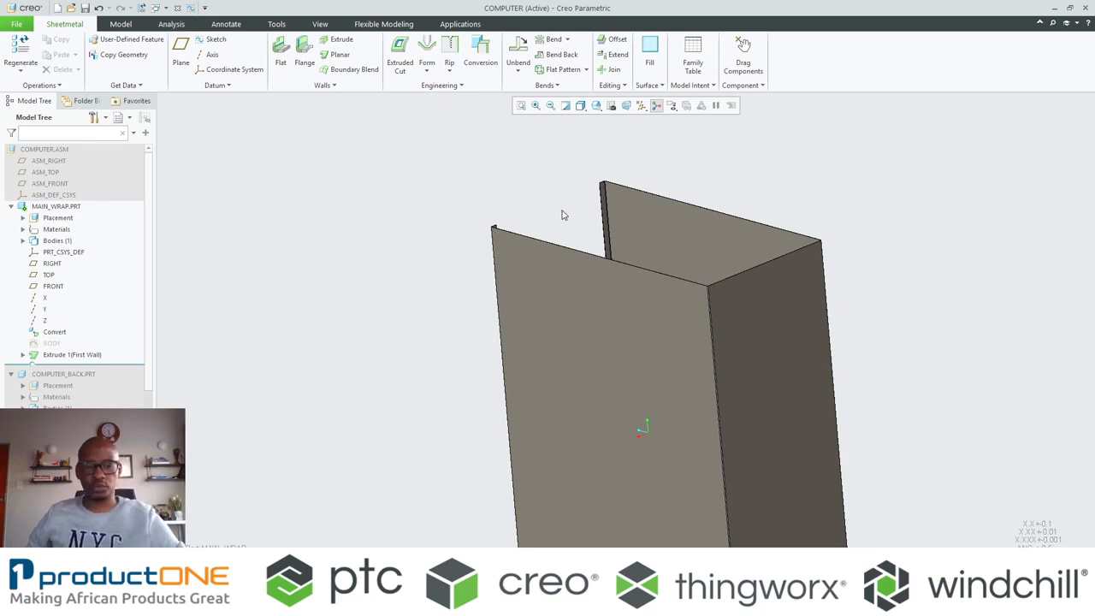
{"action": "middle_click_drag", "start_coordinate": [573, 237], "coordinate": [578, 221]}
{"action": "scroll", "coordinate": [503, 175], "scroll_direction": "up", "scroll_amount": 2}
{"action": "middle_click_drag", "start_coordinate": [511, 217], "coordinate": [568, 219]}
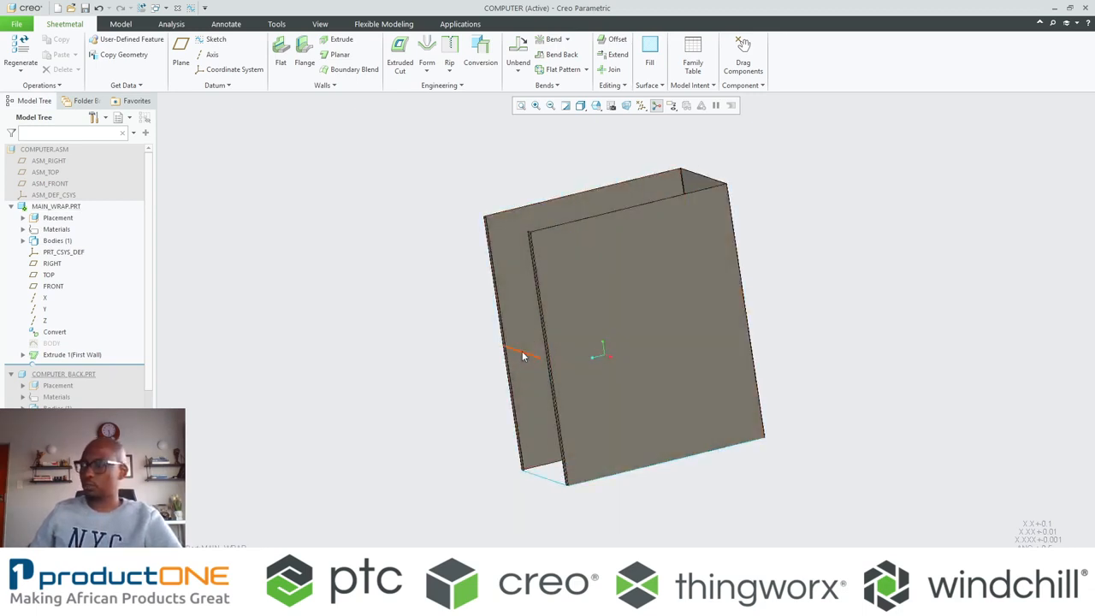
{"action": "left_click", "coordinate": [523, 353]}
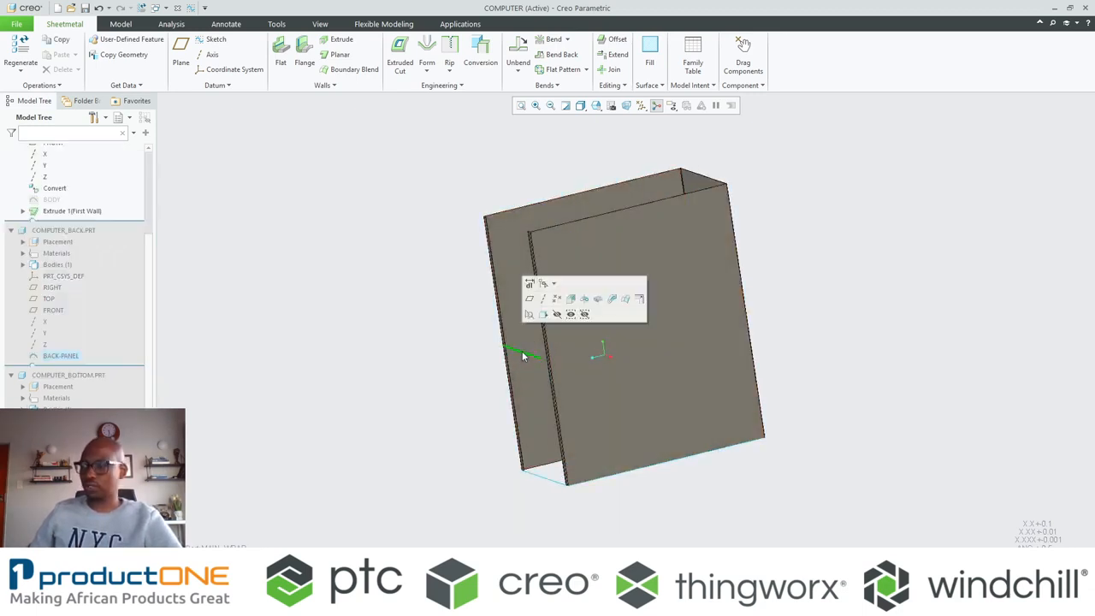
{"action": "left_click", "coordinate": [65, 233]}
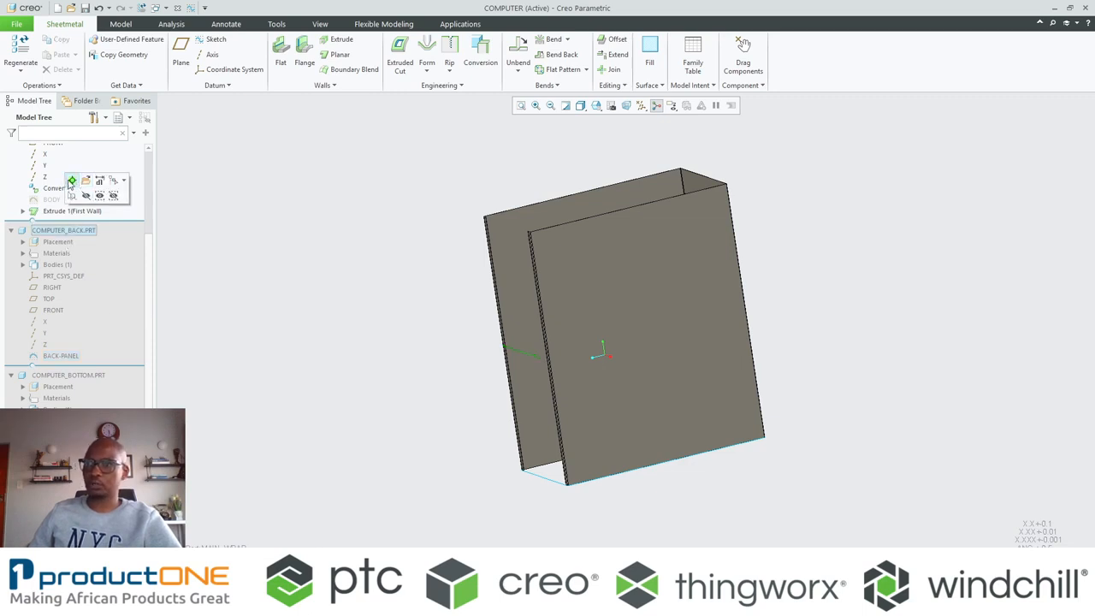
{"action": "left_click", "coordinate": [71, 181]}
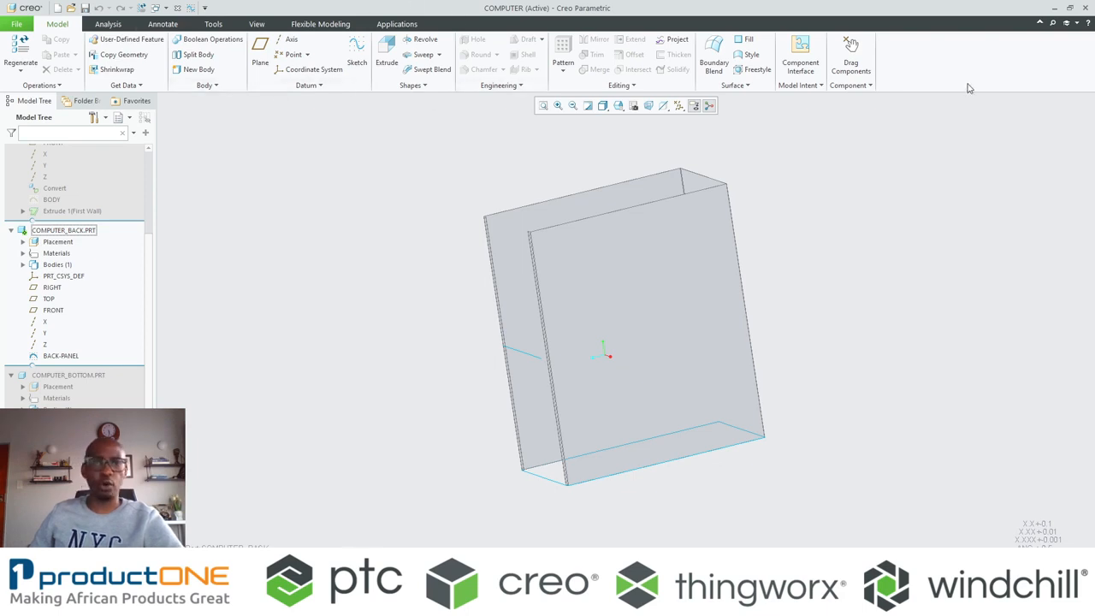
Step: Convert the active computer back part to a sheet metal part
{"action": "left_click", "coordinate": [43, 86]}
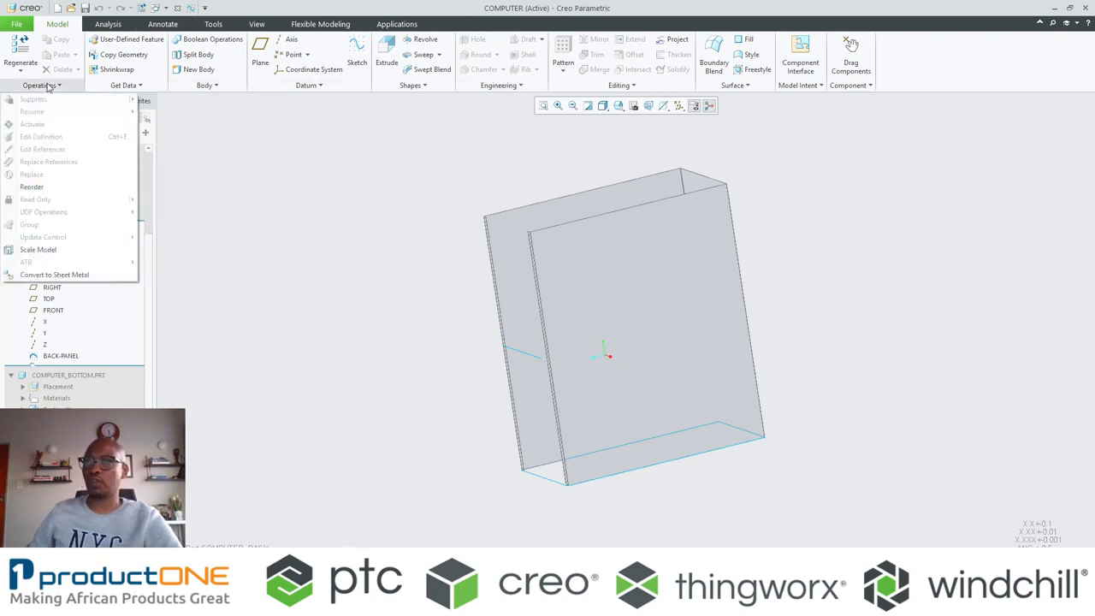
{"action": "left_click", "coordinate": [42, 274]}
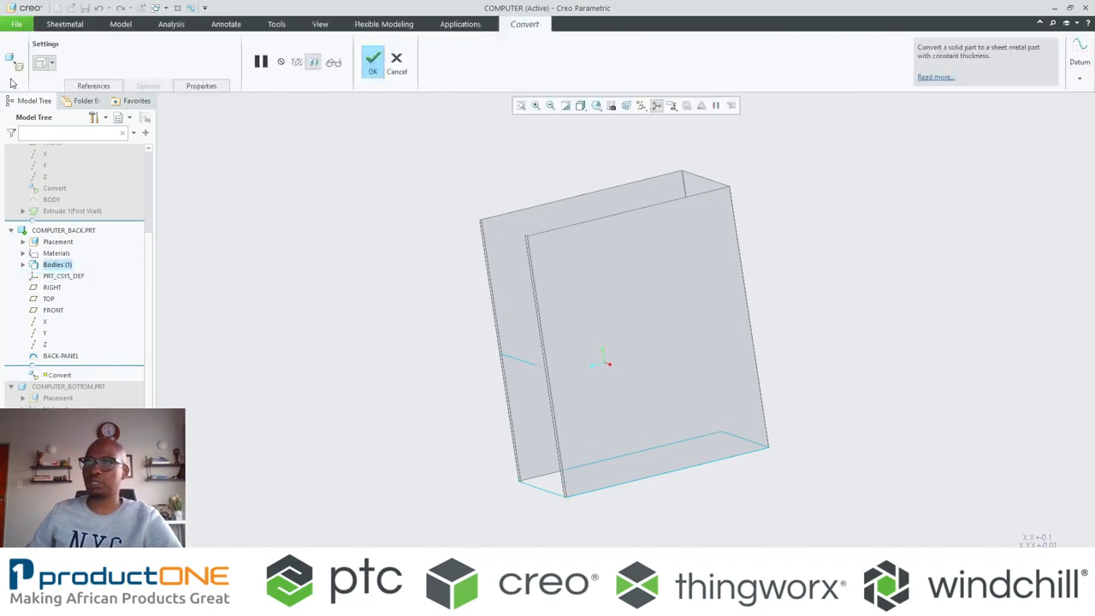
{"action": "left_click", "coordinate": [371, 65]}
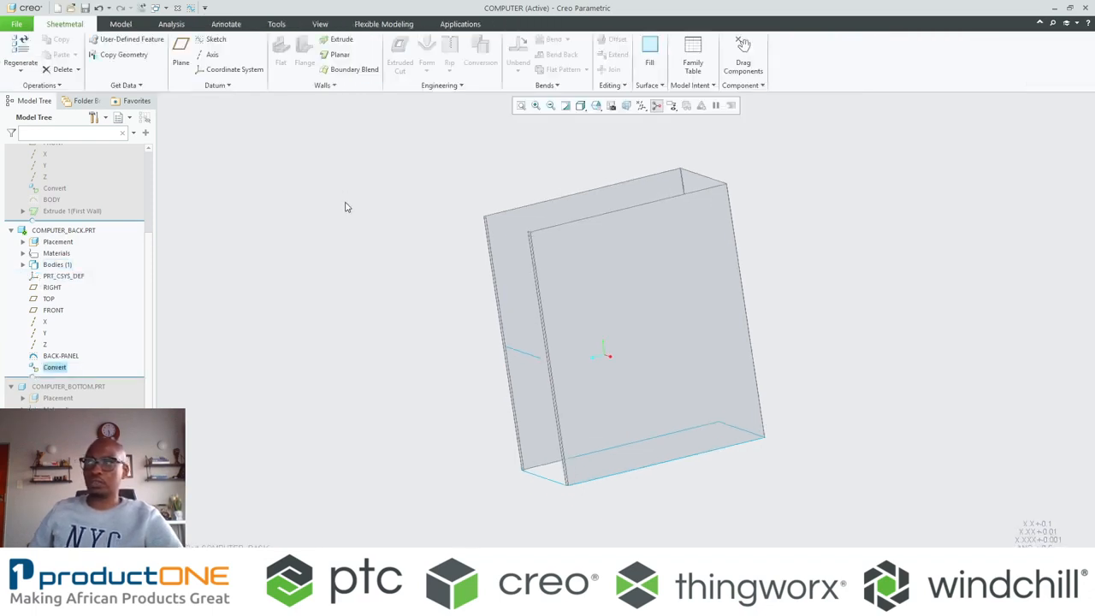
Step: Extrude the BACK-PANEL sketch as a sheet metal wall with a depth of 580, symmetric about the sketch plane
{"action": "left_click", "coordinate": [526, 356]}
{"action": "left_click", "coordinate": [335, 40]}
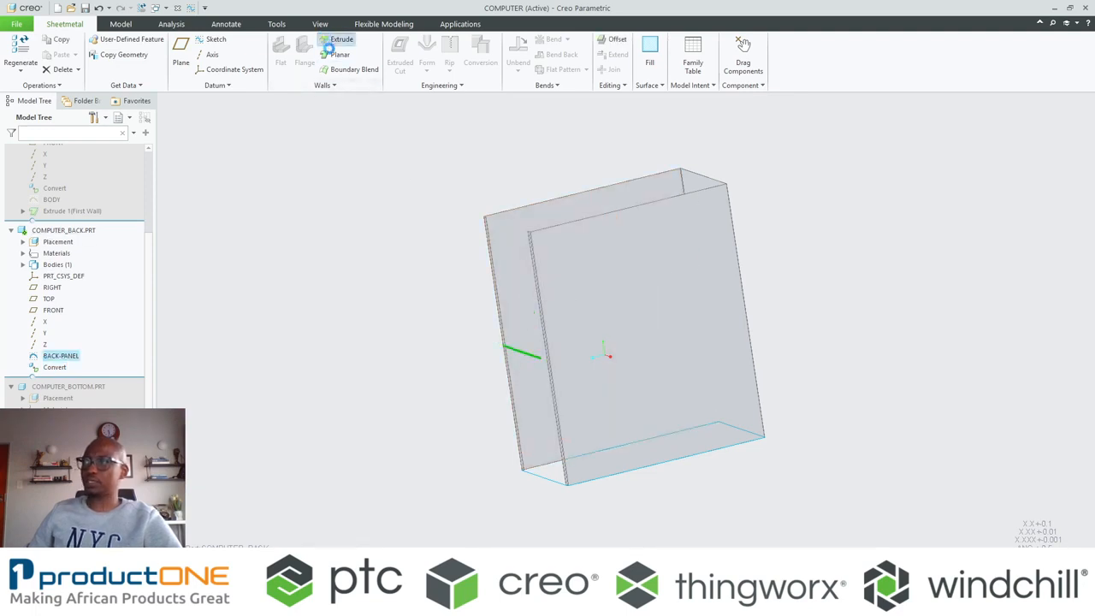
{"action": "double_click", "coordinate": [582, 260]}
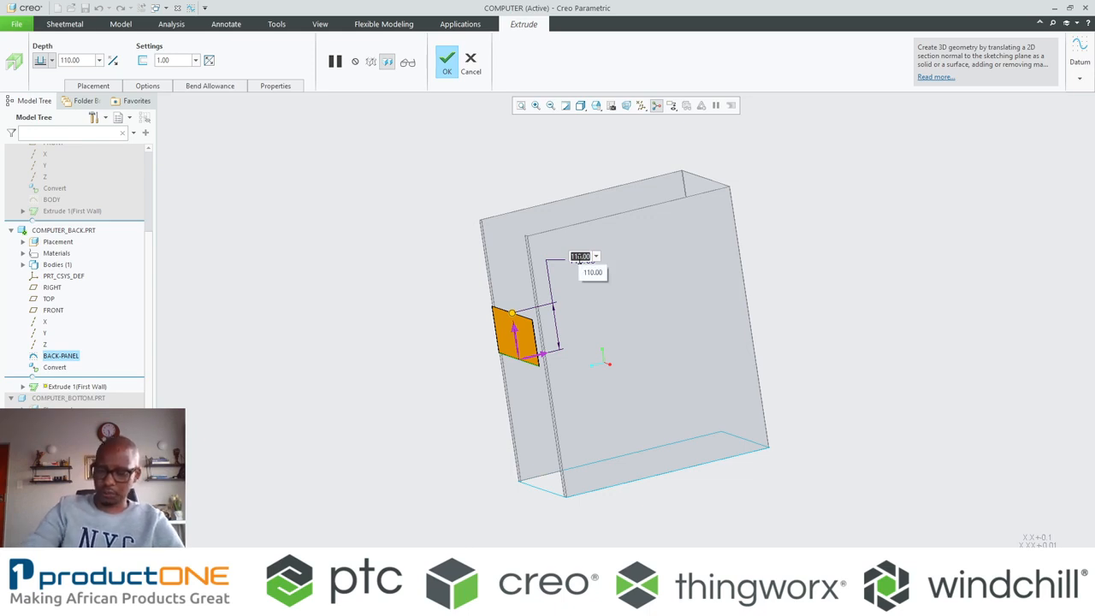
{"action": "type", "text": "580"}
{"action": "key", "text": "Return"}
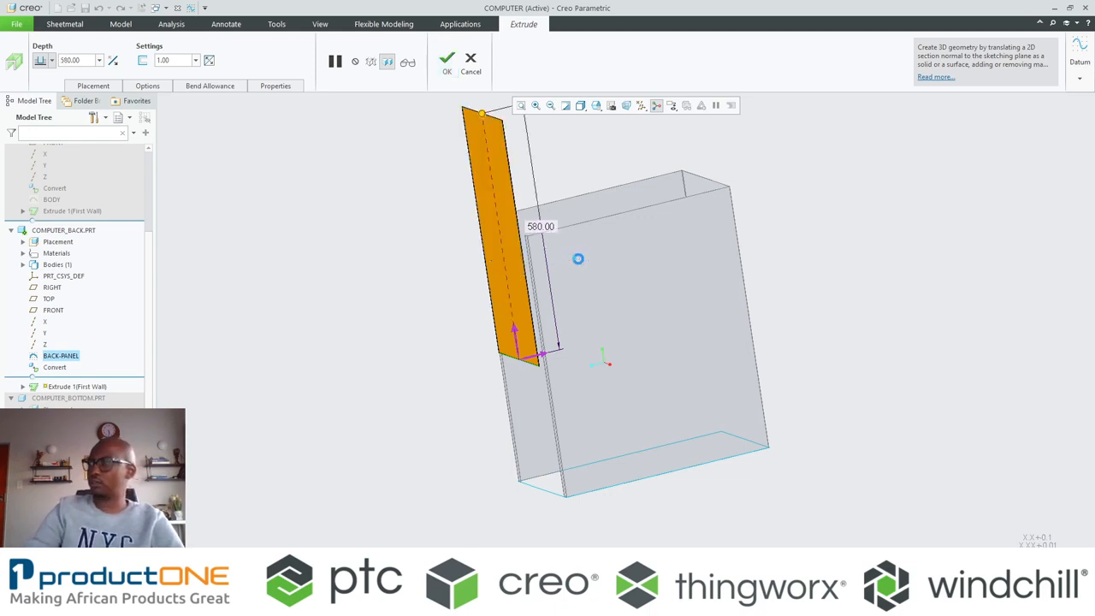
{"action": "right_click", "coordinate": [482, 115]}
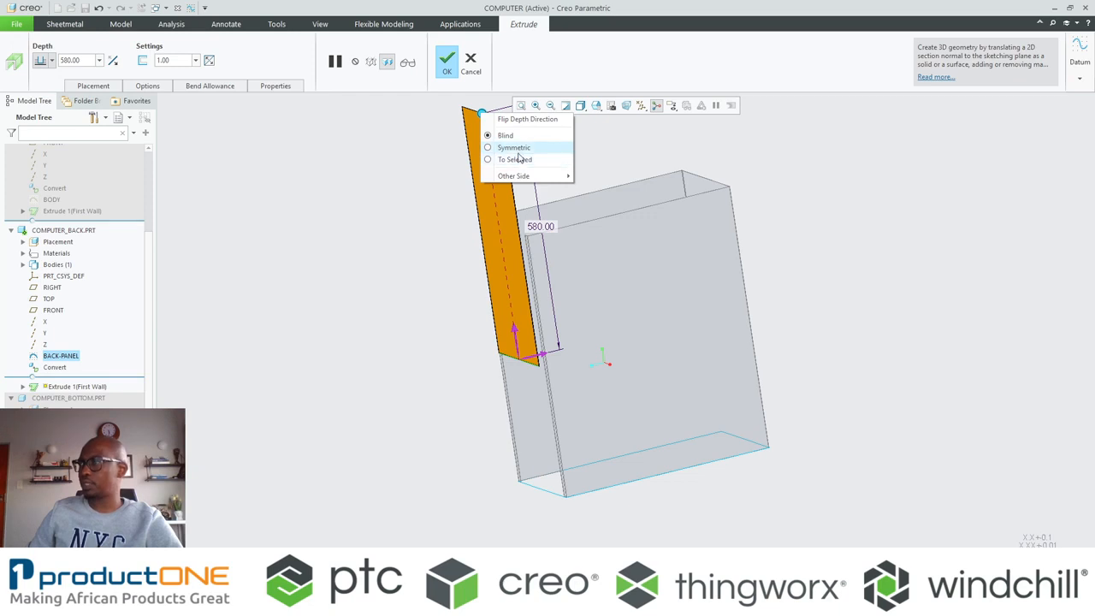
{"action": "left_click", "coordinate": [516, 149]}
{"action": "mouse_move", "coordinate": [510, 154]}
{"action": "middle_mouse_down"}
{"action": "mouse_move", "coordinate": [532, 226]}
{"action": "mouse_move", "coordinate": [441, 237]}
{"action": "middle_mouse_up"}
{"action": "middle_click", "coordinate": [431, 232]}
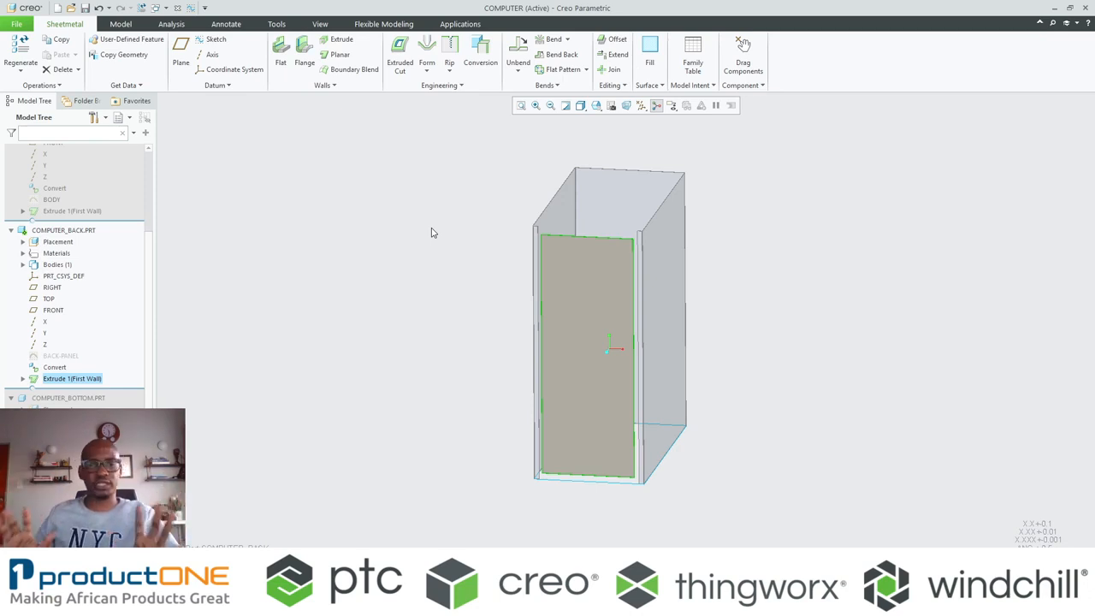
Step: Start a flange on the back panel wall and place it along the full loop of outer edges
{"action": "scroll", "coordinate": [653, 276], "scroll_direction": "up", "scroll_amount": 5}
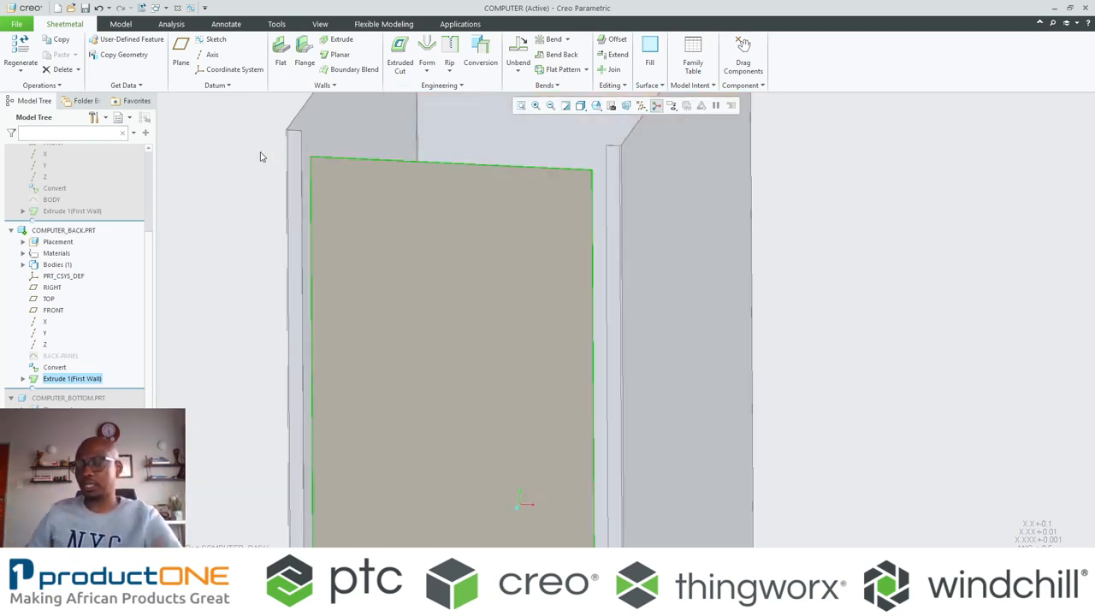
{"action": "left_click", "coordinate": [304, 48]}
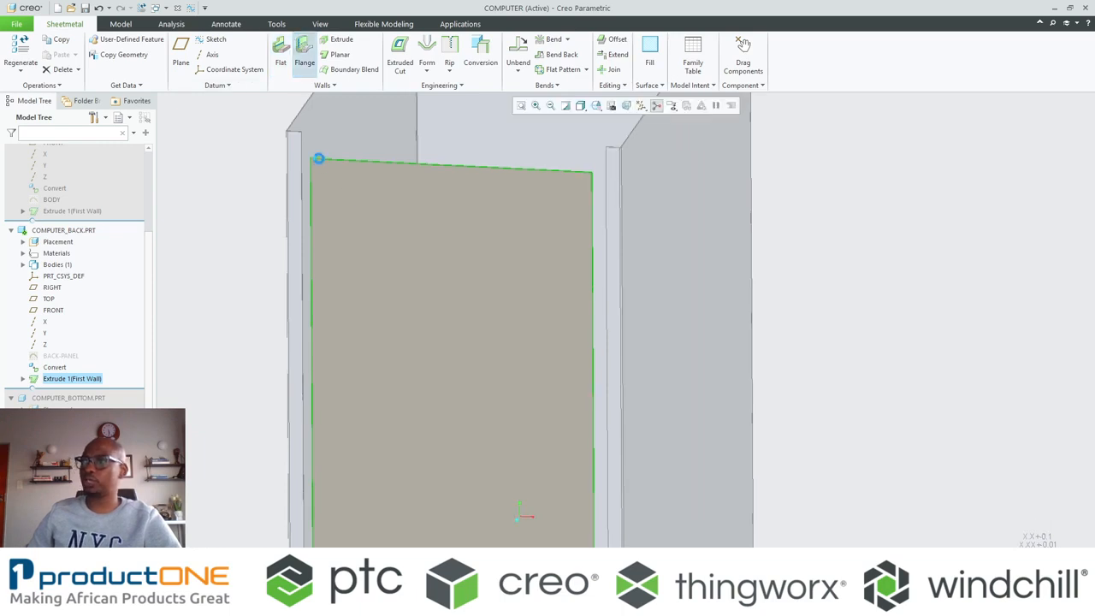
{"action": "scroll", "coordinate": [319, 159], "scroll_direction": "up", "scroll_amount": 8}
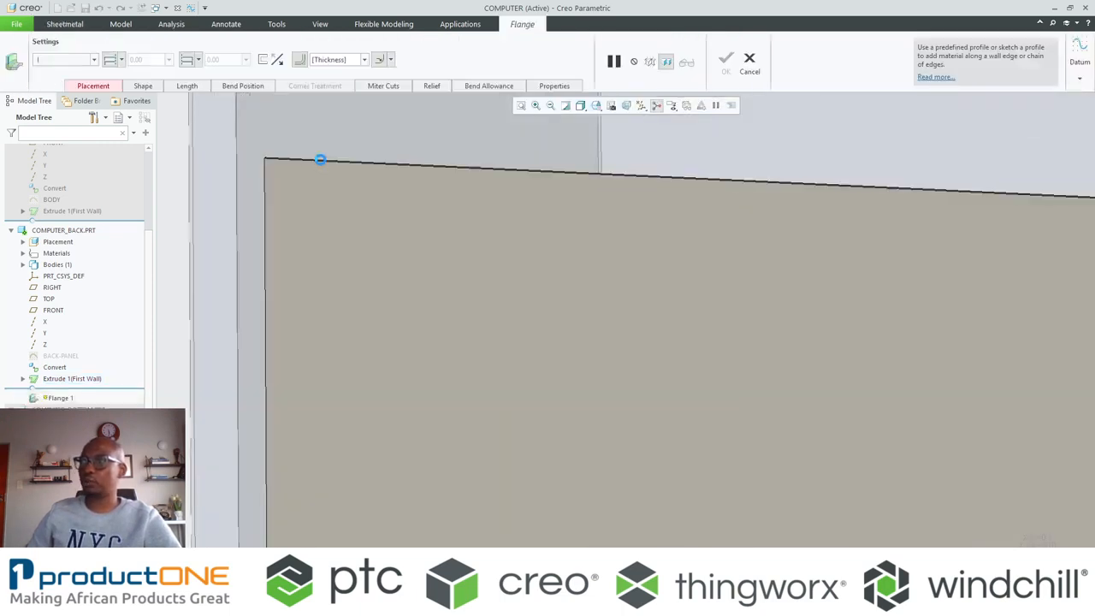
{"action": "left_click", "coordinate": [321, 160]}
{"action": "scroll", "coordinate": [327, 184], "scroll_direction": "down", "scroll_amount": 8}
{"action": "middle_click_drag", "start_coordinate": [327, 183], "coordinate": [334, 263]}
{"action": "left_click", "coordinate": [342, 215]}
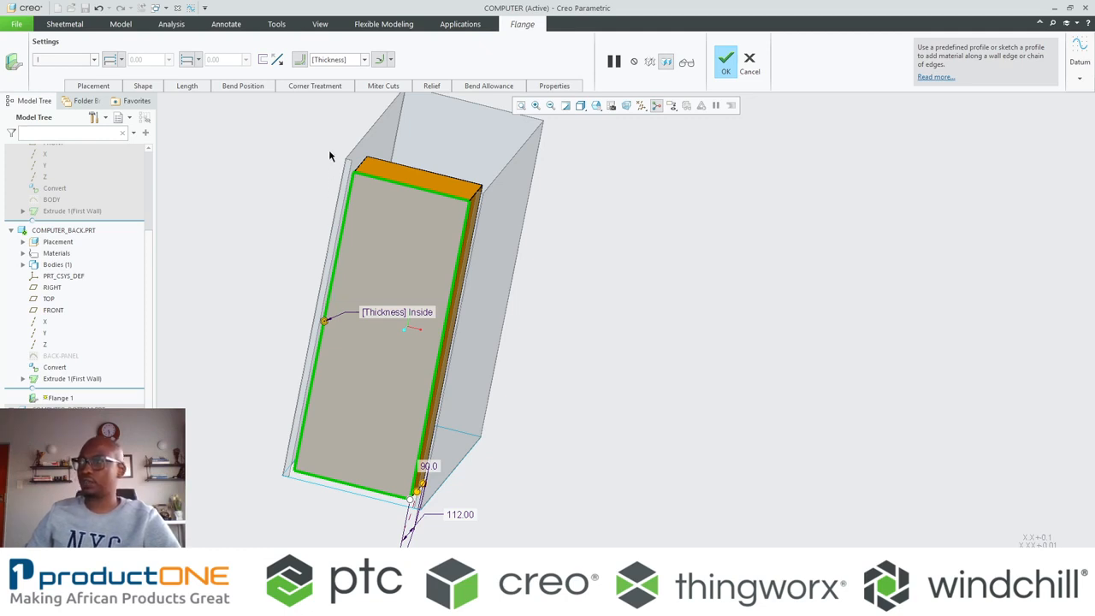
Step: Open the flange's profile sketch at the end of the wall and delete the default profile line
{"action": "left_click", "coordinate": [143, 86]}
{"action": "left_click", "coordinate": [158, 125]}
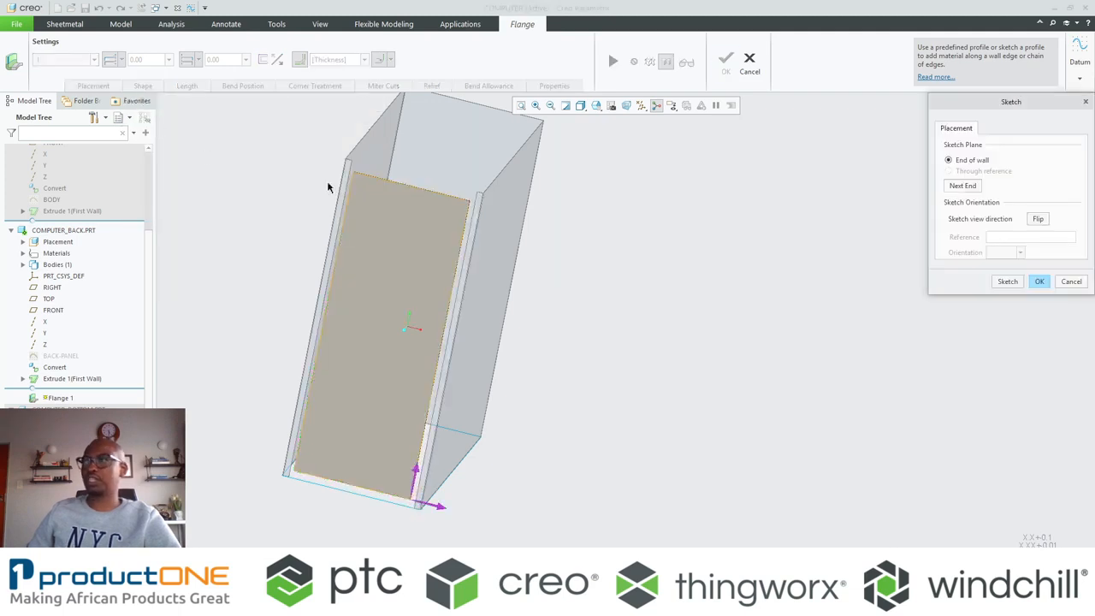
{"action": "left_click", "coordinate": [1007, 282]}
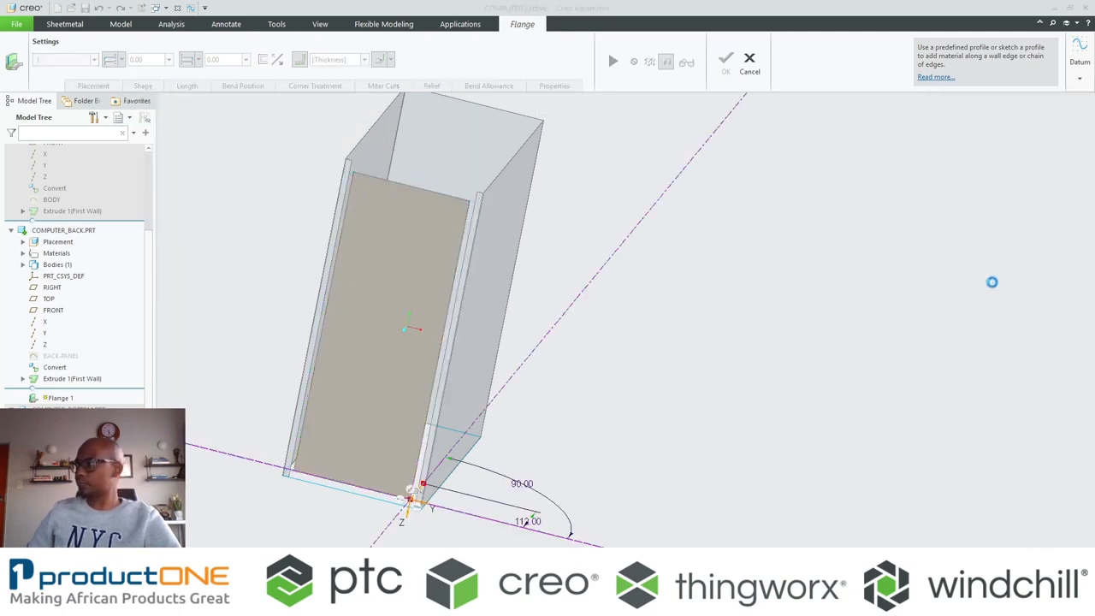
{"action": "left_click", "coordinate": [650, 106]}
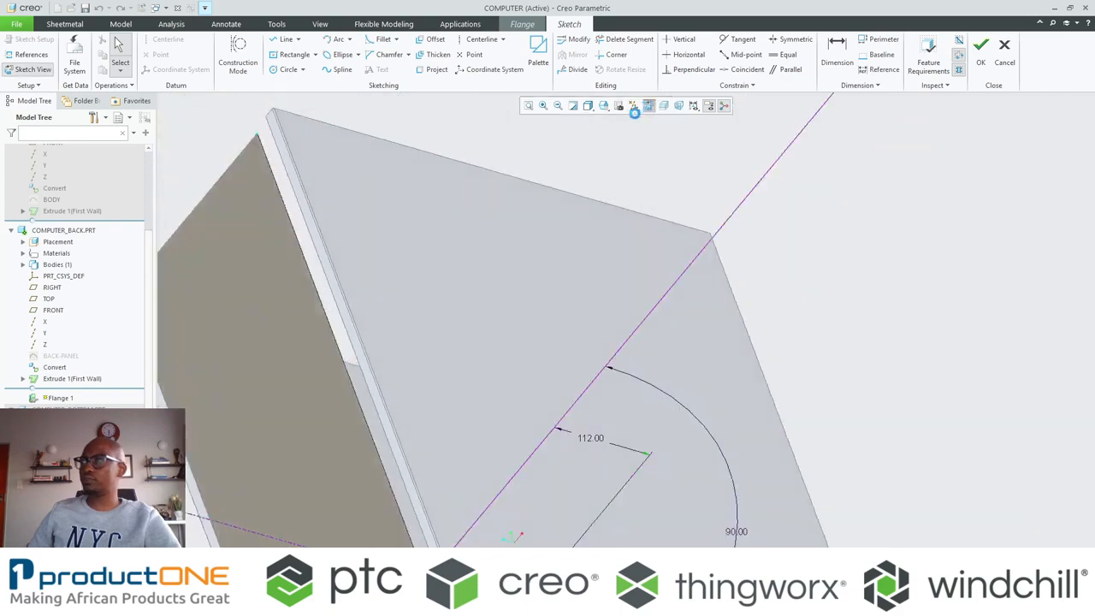
{"action": "scroll", "coordinate": [423, 339], "scroll_direction": "up", "scroll_amount": 8}
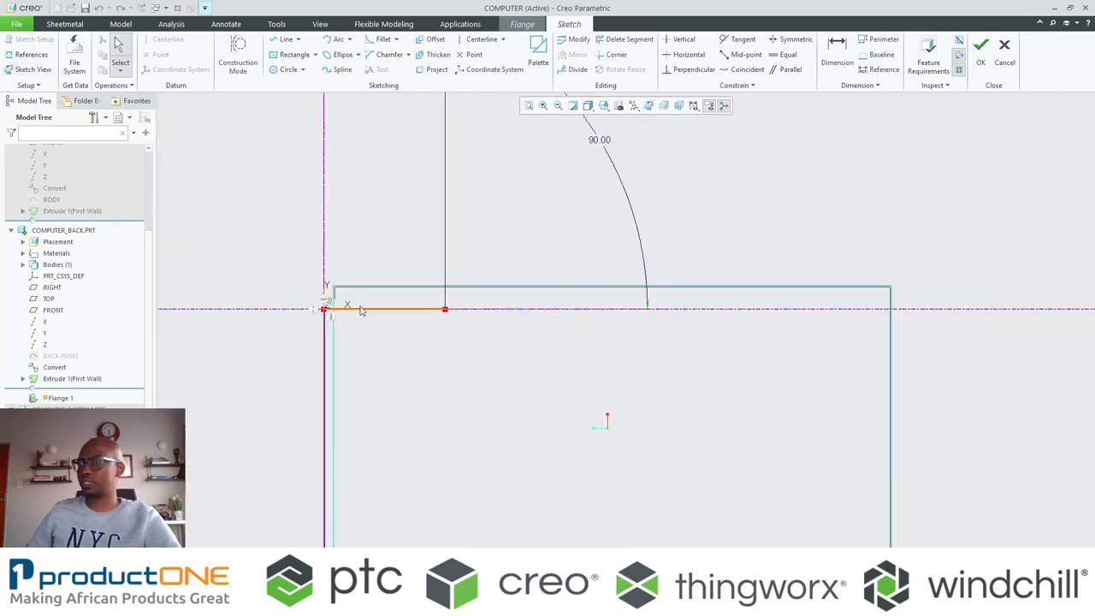
{"action": "left_click", "coordinate": [368, 318]}
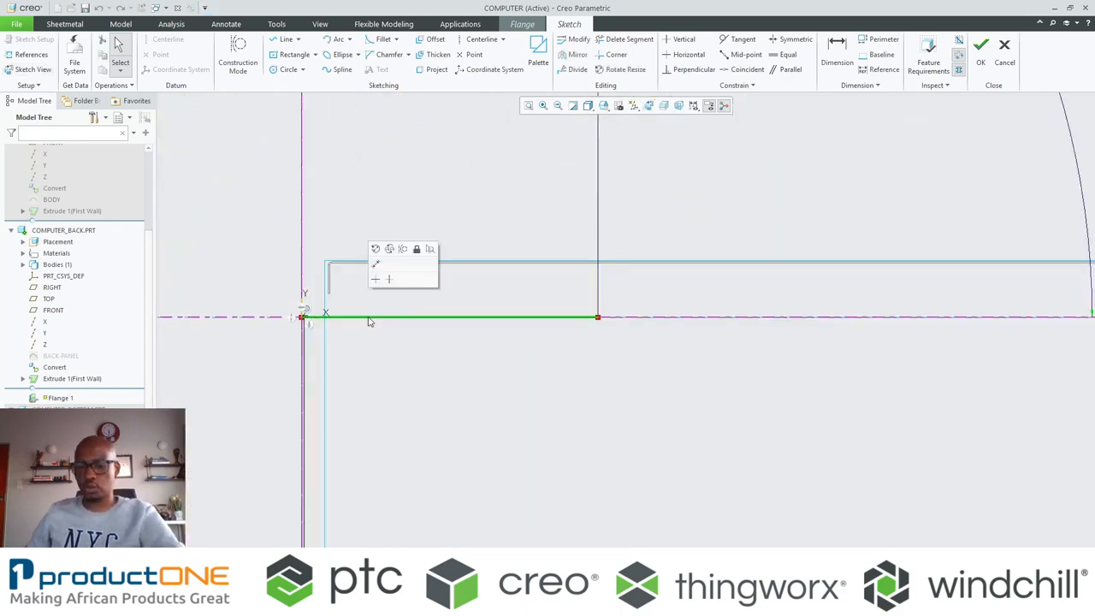
{"action": "key", "text": "Delete"}
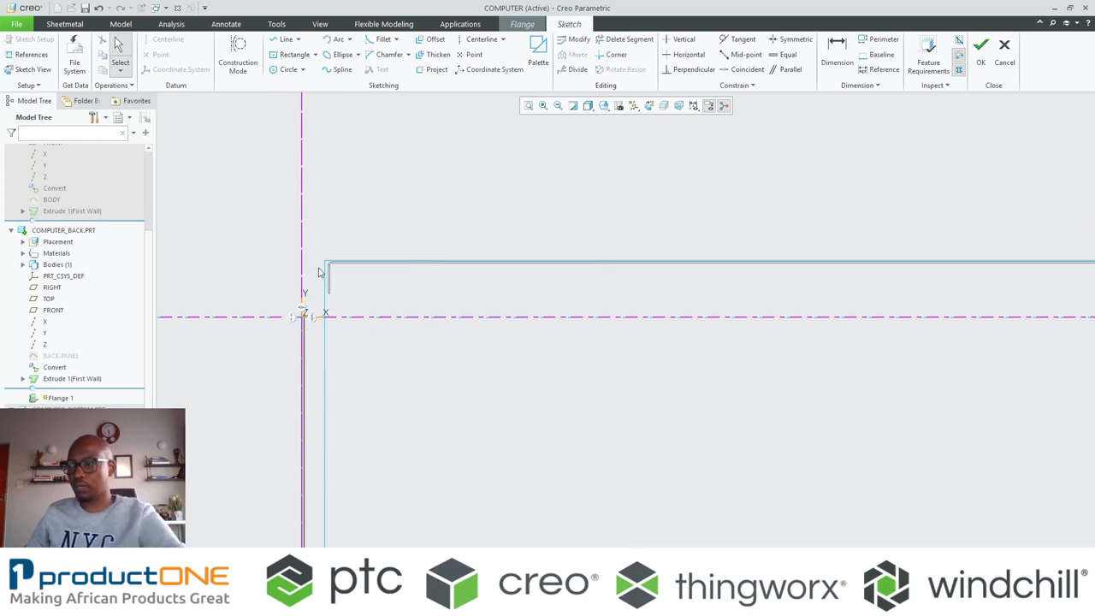
Step: Sketch the flange profile from the wall end as a slanted line at about 51.6° followed by a vertical line about 11.4 long
{"action": "right_click", "coordinate": [335, 244]}
{"action": "left_click", "coordinate": [352, 257]}
{"action": "scroll", "coordinate": [308, 316], "scroll_direction": "up", "scroll_amount": 2}
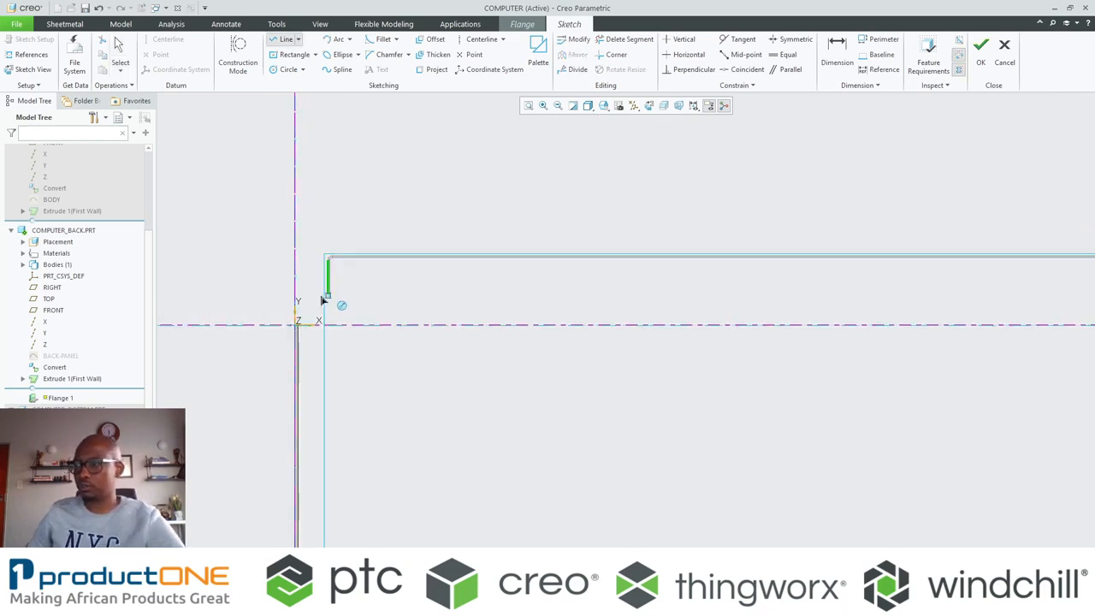
{"action": "left_click", "coordinate": [297, 325]}
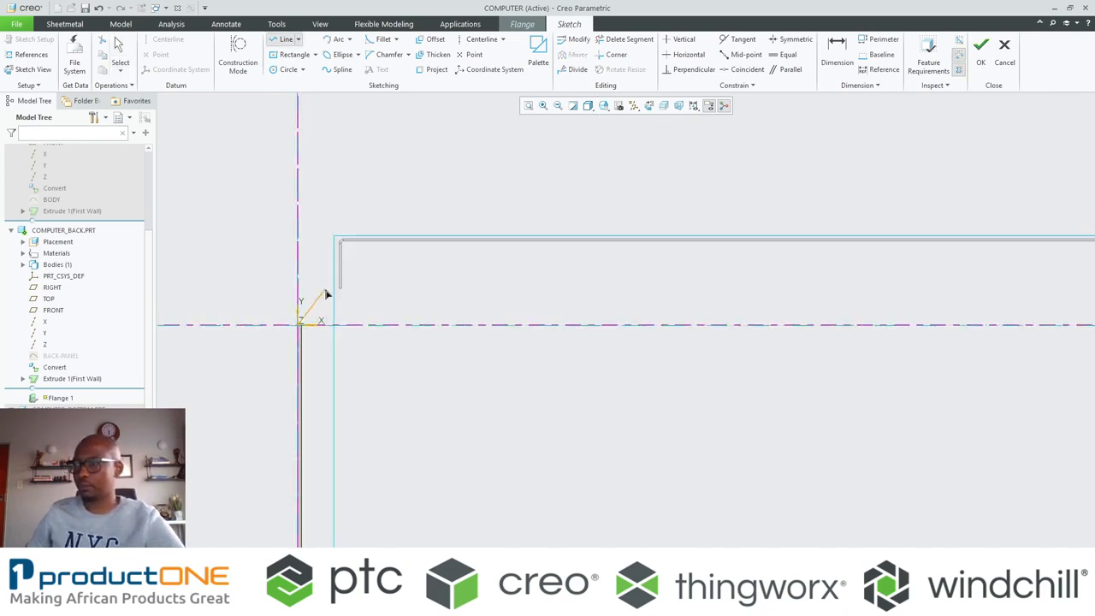
{"action": "left_click", "coordinate": [326, 291]}
{"action": "scroll", "coordinate": [338, 263], "scroll_direction": "up", "scroll_amount": 3}
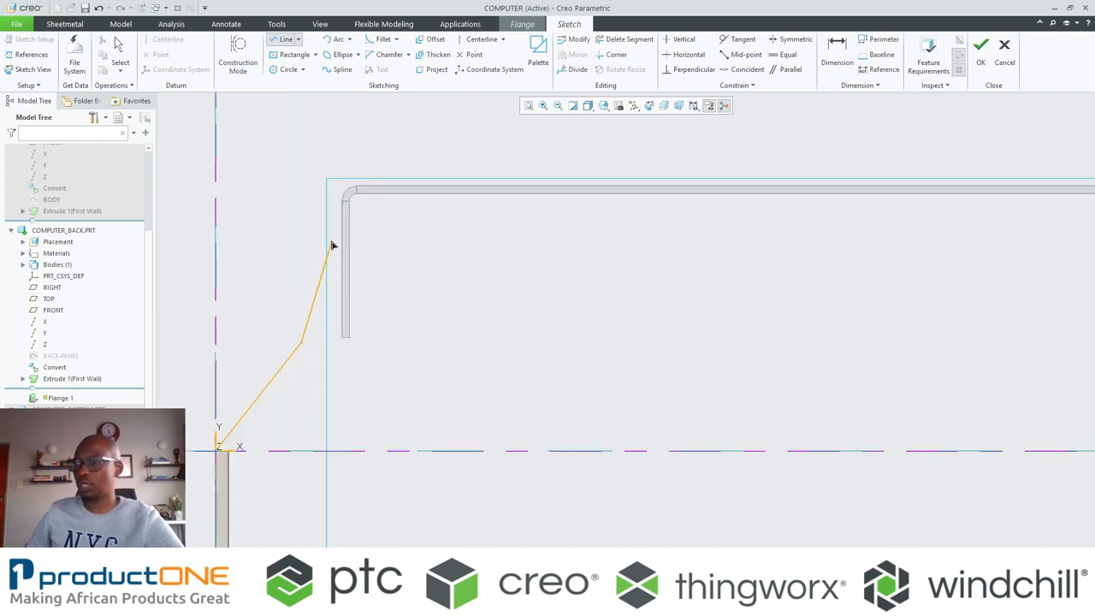
{"action": "left_click", "coordinate": [301, 202]}
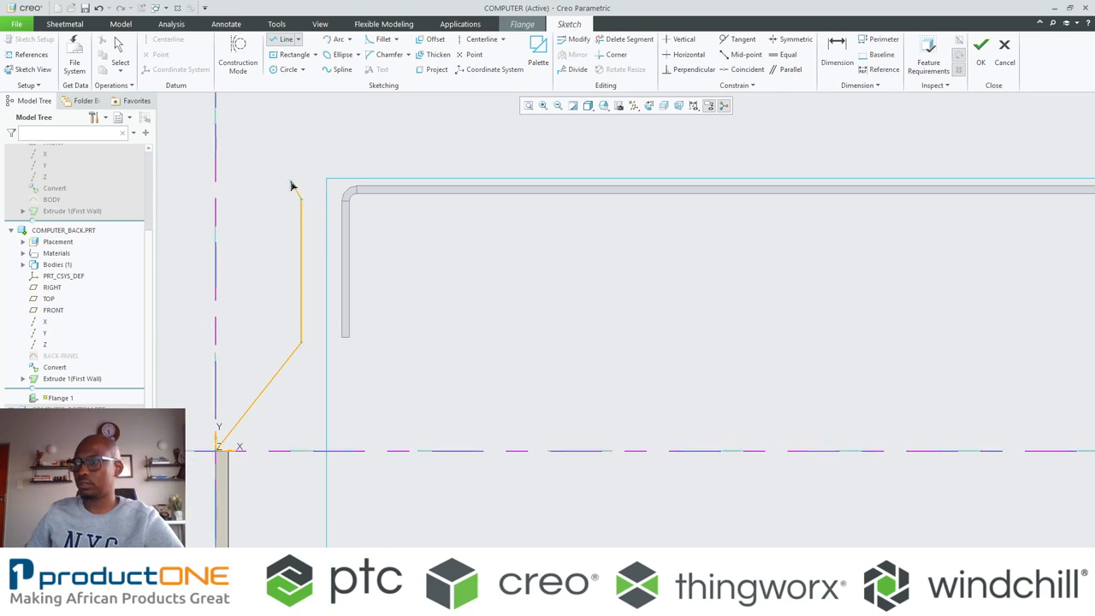
{"action": "middle_click", "coordinate": [276, 190]}
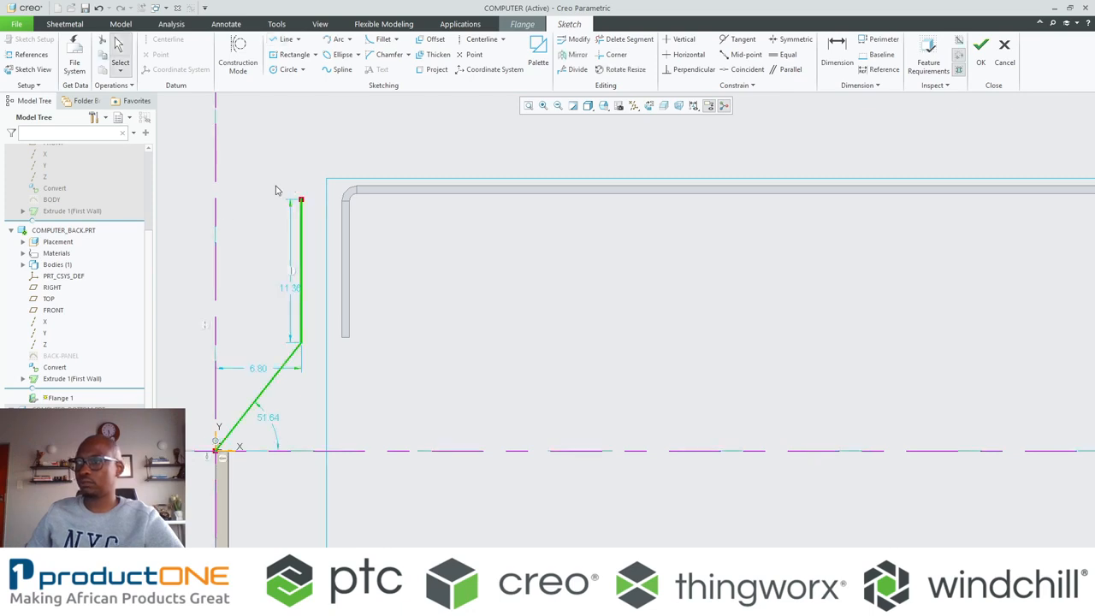
Step: Dimension the vertical profile line at 0.6 from the nearest face of the neighbouring bent wall
{"action": "right_click", "coordinate": [249, 237]}
{"action": "left_click", "coordinate": [267, 168]}
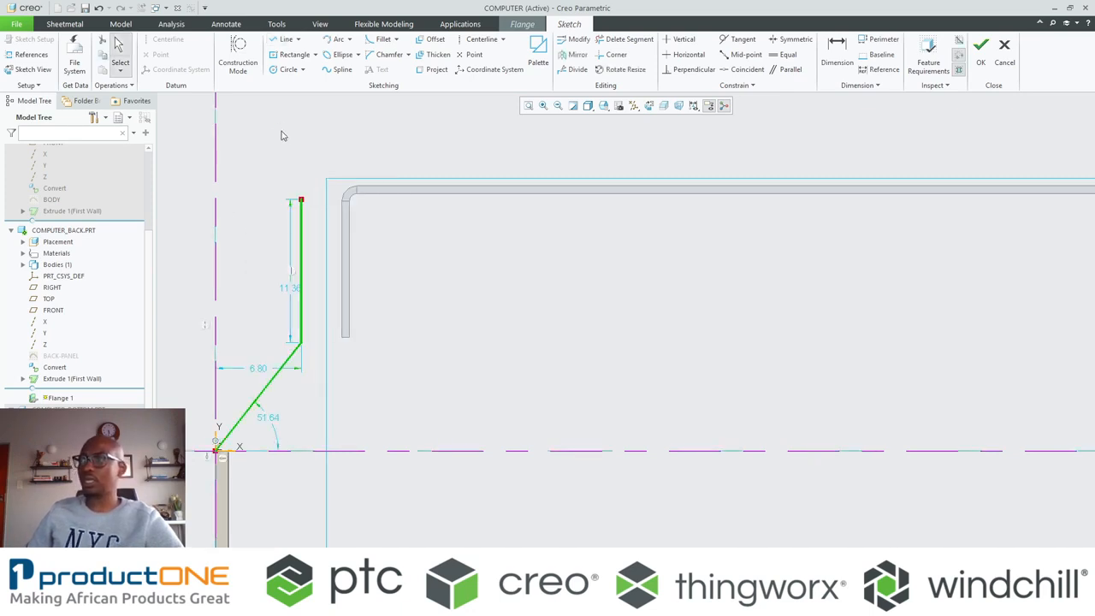
{"action": "right_click", "coordinate": [250, 163]}
{"action": "left_click", "coordinate": [369, 182]}
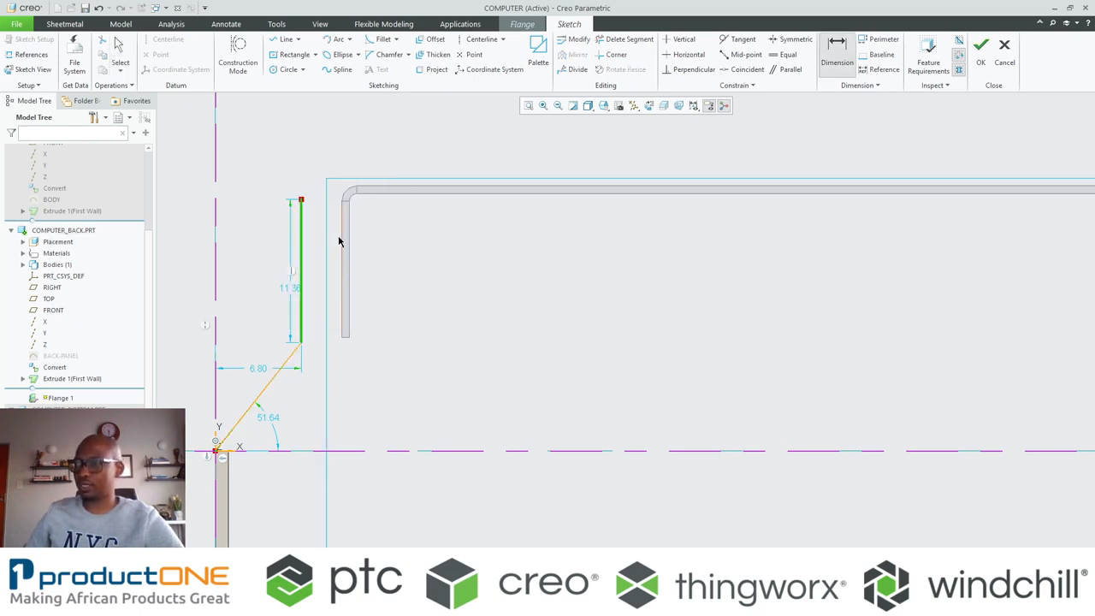
{"action": "left_click", "coordinate": [343, 240]}
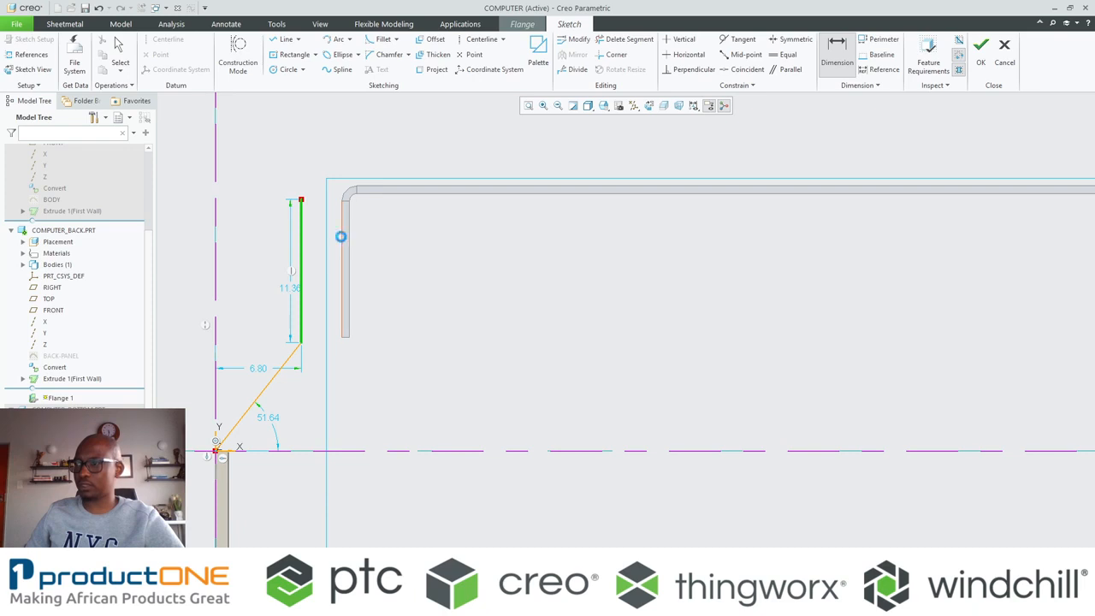
{"action": "middle_click", "coordinate": [309, 142]}
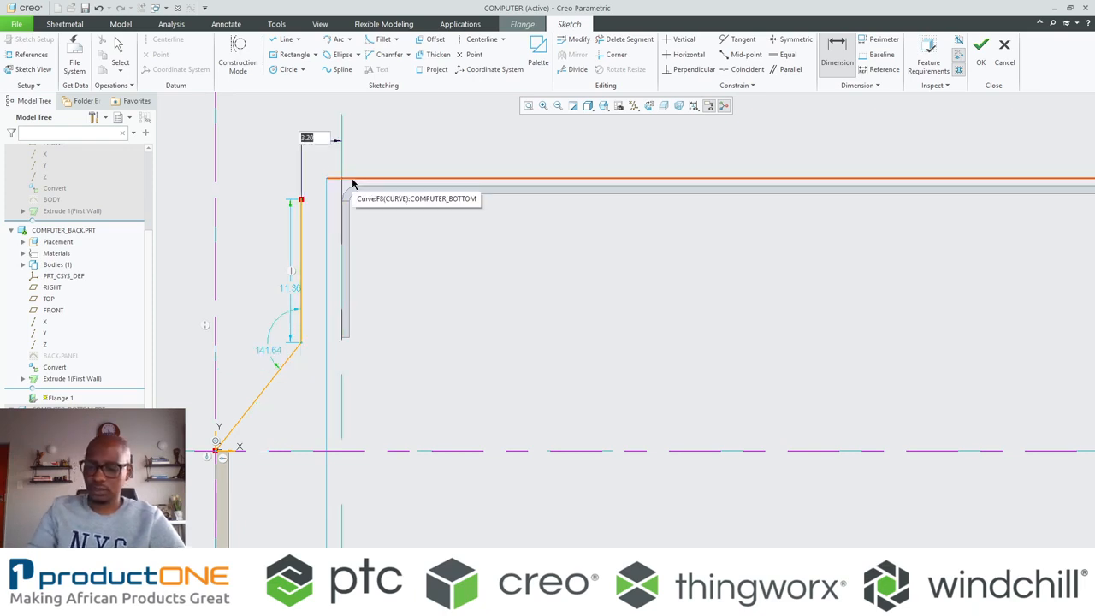
{"action": "key", "text": "BackSpace"}
{"action": "type", "text": ".6"}
{"action": "key", "text": "Return"}
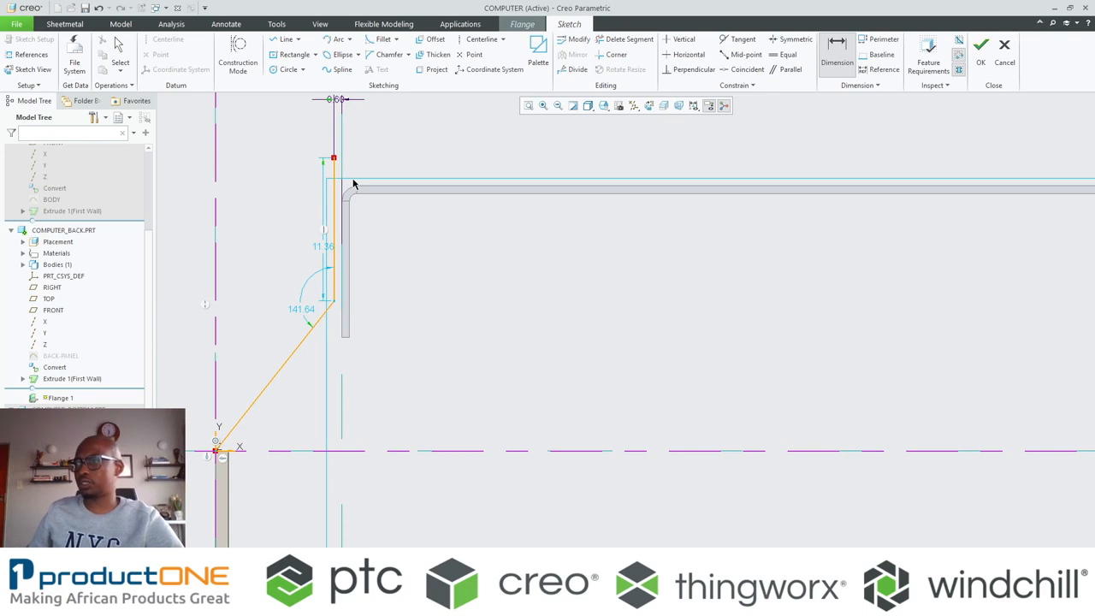
Step: Set the vertical profile line's length to 8 and accept the flange sketch
{"action": "double_click", "coordinate": [321, 246]}
{"action": "type", "text": "8"}
{"action": "key", "text": "Return"}
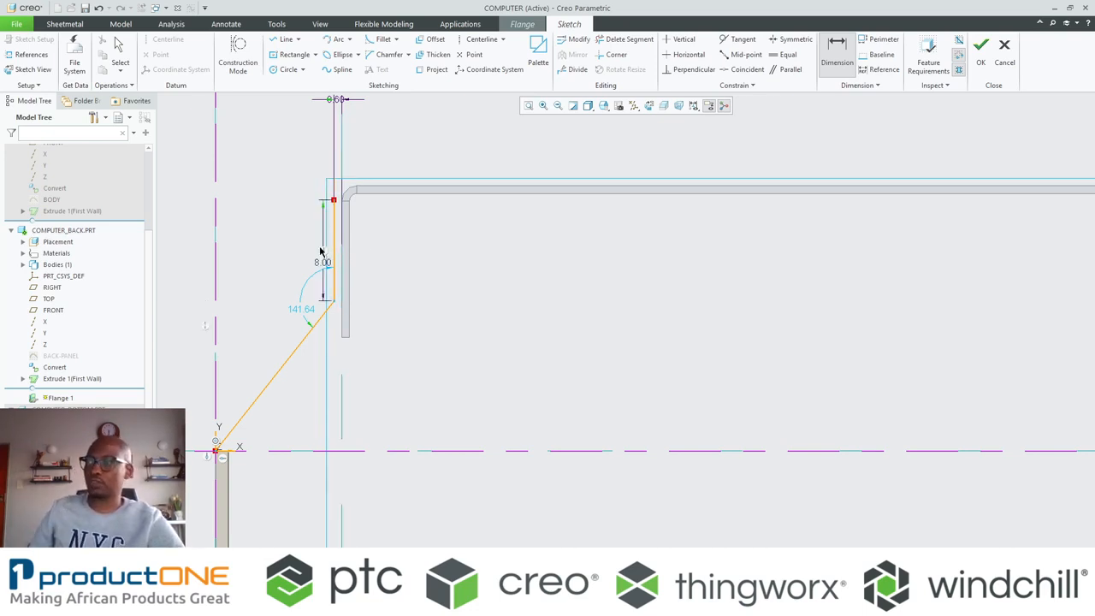
{"action": "left_click", "coordinate": [980, 51]}
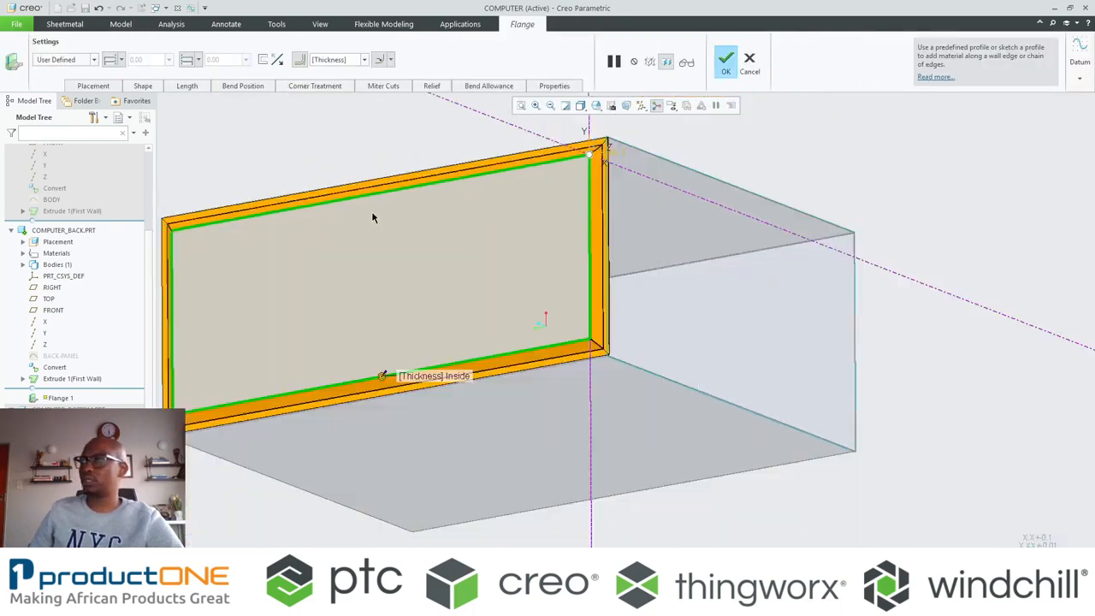
Step: Complete the flange around the back panel and examine how its walls meet at the corner
{"action": "middle_click_drag", "start_coordinate": [373, 218], "coordinate": [405, 232]}
{"action": "middle_click", "coordinate": [372, 232]}
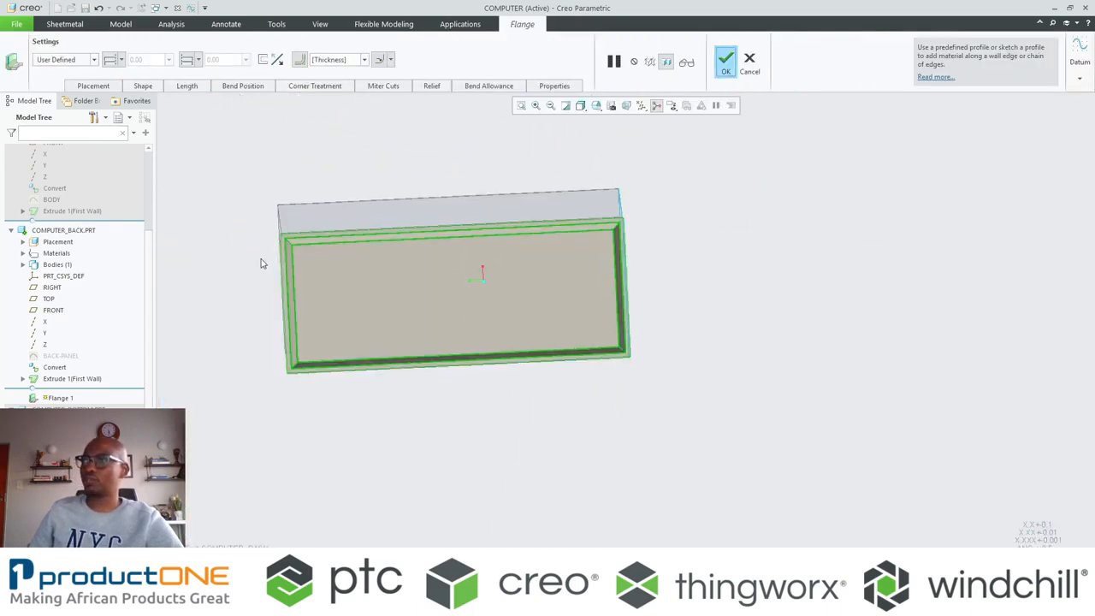
{"action": "scroll", "coordinate": [257, 255], "scroll_direction": "down", "scroll_amount": 4}
{"action": "left_click", "coordinate": [257, 216]}
{"action": "middle_click_drag", "start_coordinate": [285, 213], "coordinate": [363, 208]}
{"action": "scroll", "coordinate": [344, 211], "scroll_direction": "up", "scroll_amount": 3}
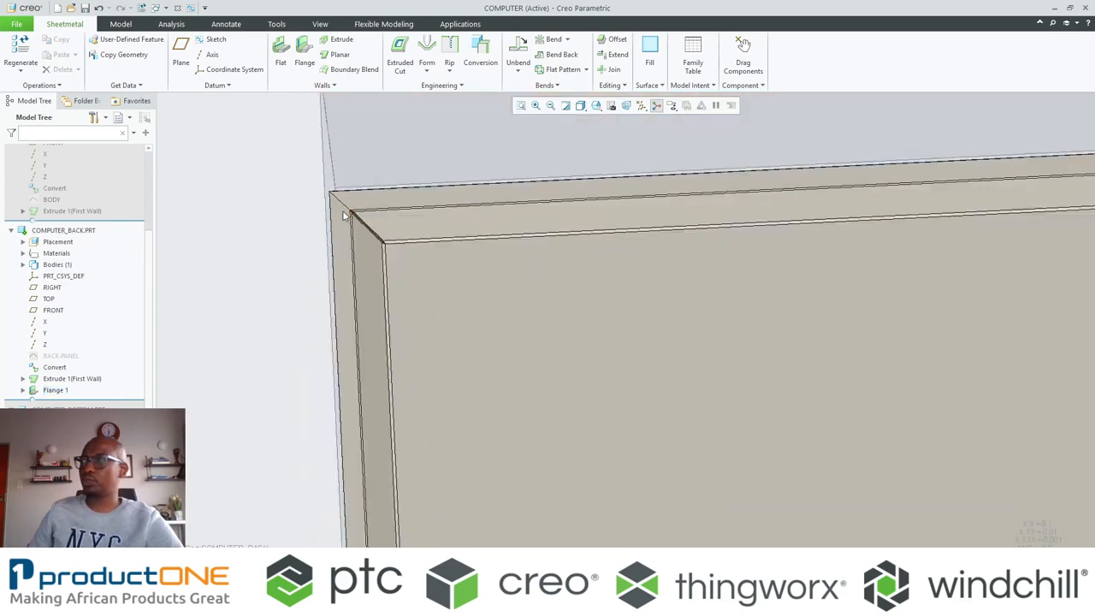
{"action": "left_click", "coordinate": [398, 258]}
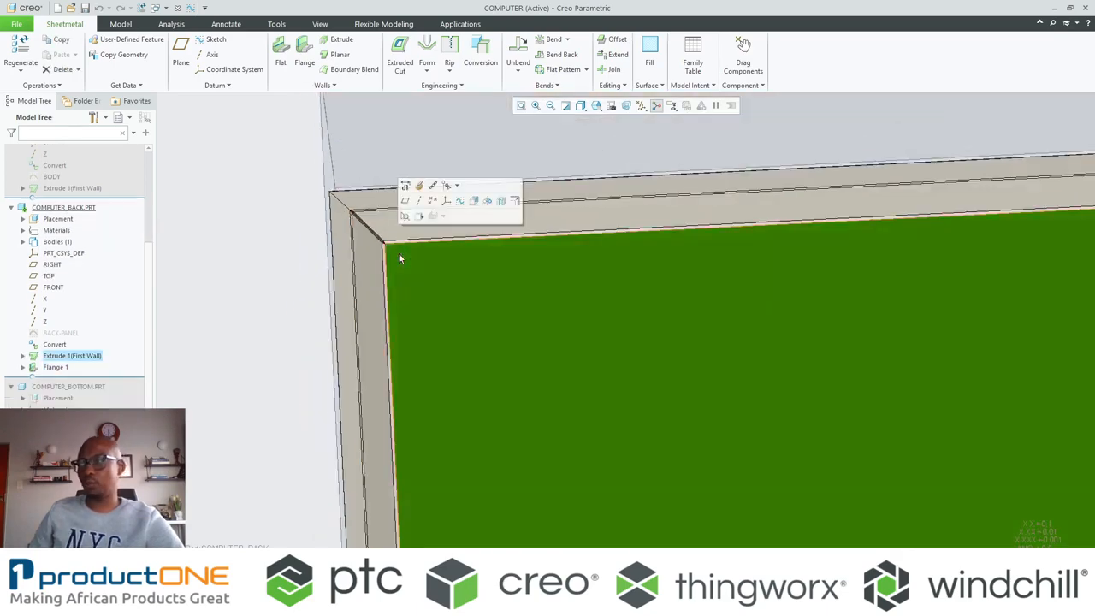
{"action": "left_click", "coordinate": [286, 213]}
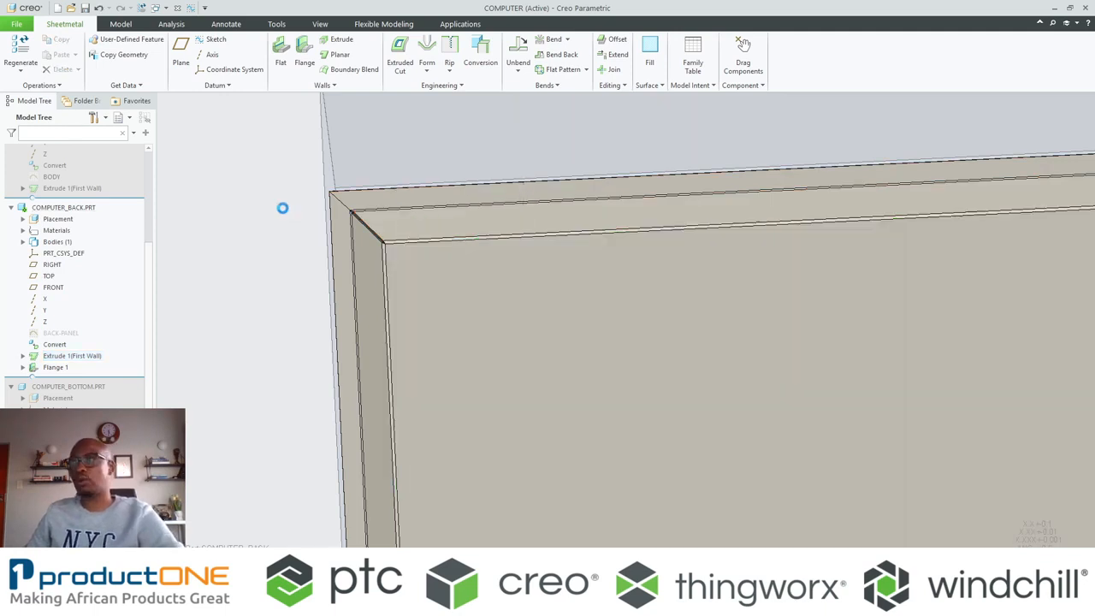
Step: Open the computer back part on its own and preview its flat pattern at a flange corner, without creating the feature
{"action": "left_click", "coordinate": [85, 211]}
{"action": "right_click", "coordinate": [86, 211]}
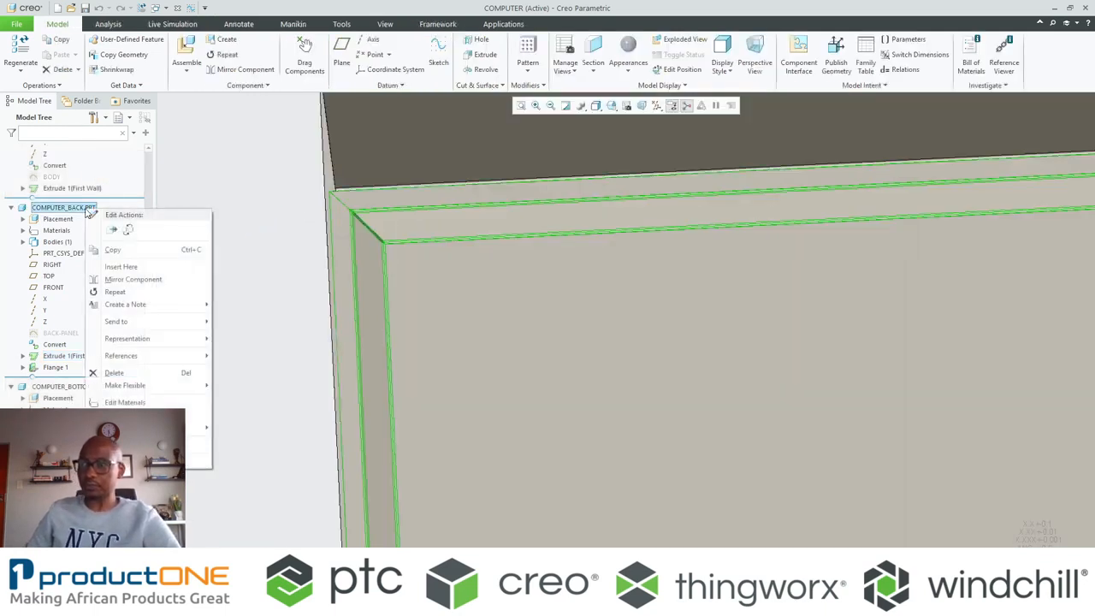
{"action": "left_click", "coordinate": [103, 171]}
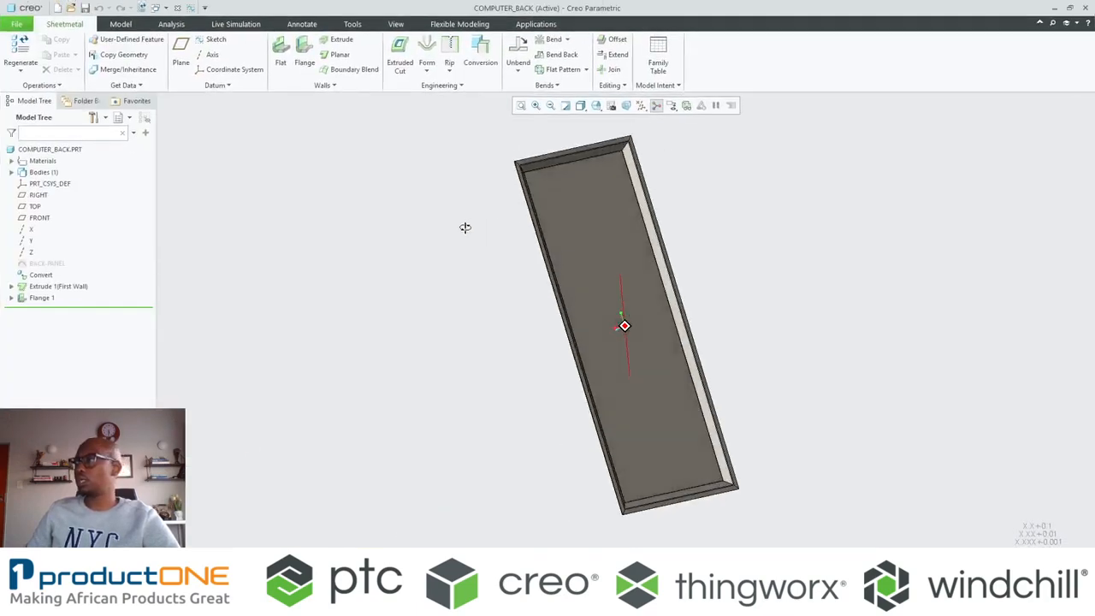
{"action": "middle_click_drag", "start_coordinate": [465, 228], "coordinate": [433, 228]}
{"action": "left_click", "coordinate": [564, 69]}
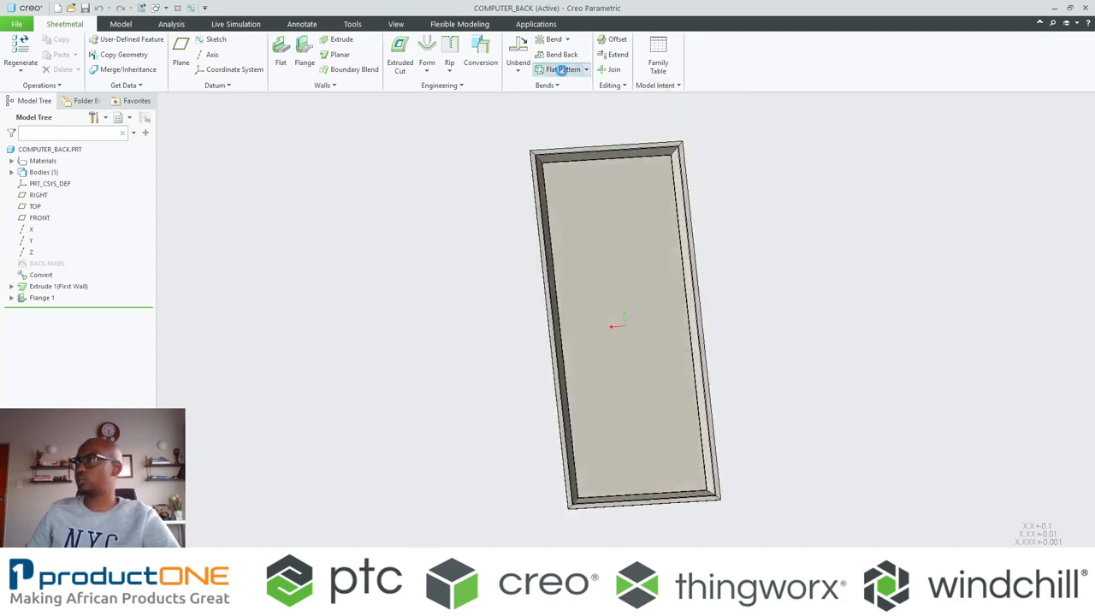
{"action": "scroll", "coordinate": [604, 146], "scroll_direction": "up", "scroll_amount": 5}
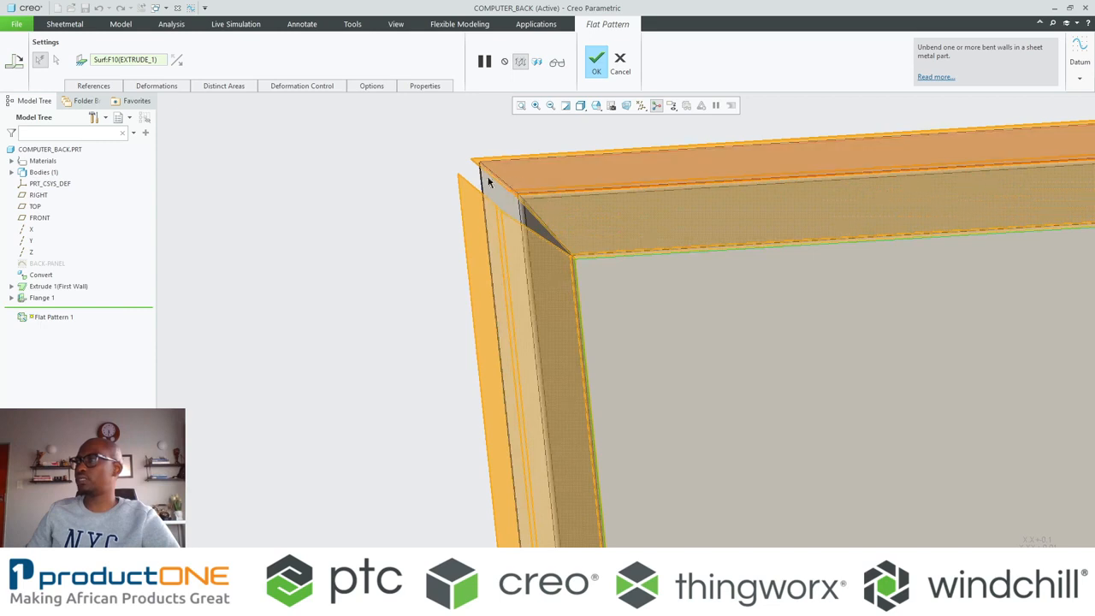
{"action": "left_click", "coordinate": [620, 62]}
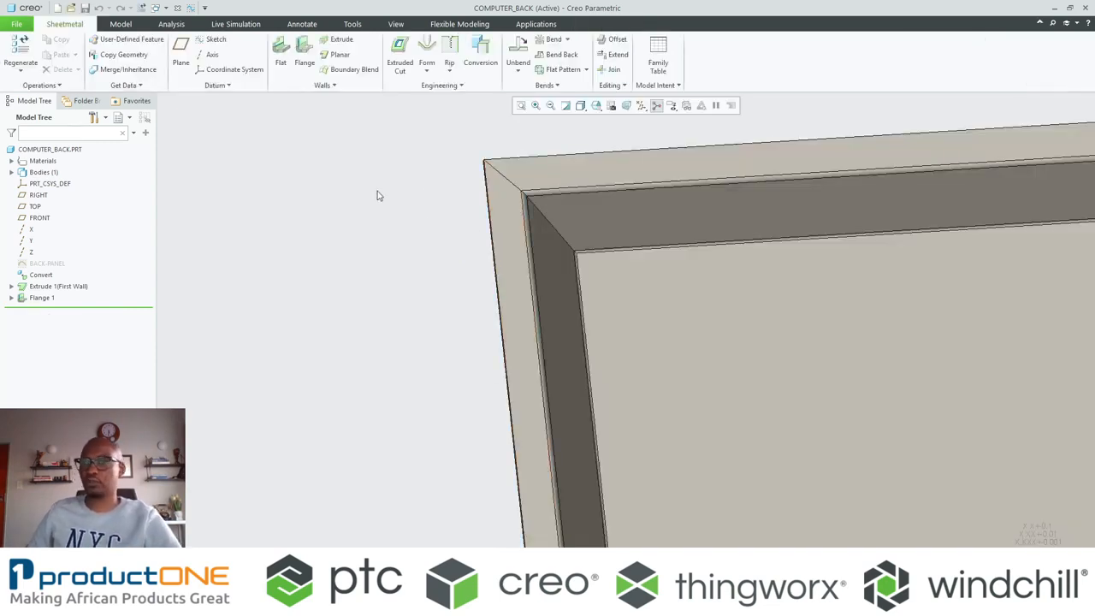
Step: Close the back part window and view the case in the computer assembly
{"action": "left_click", "coordinate": [177, 7]}
{"action": "scroll", "coordinate": [386, 223], "scroll_direction": "up", "scroll_amount": 7}
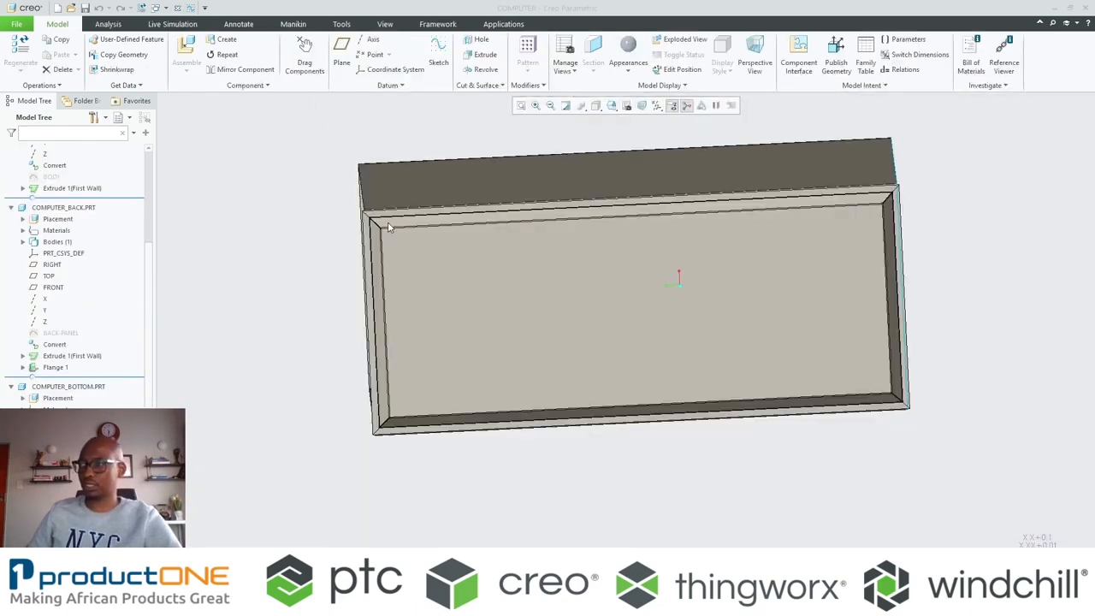
{"action": "scroll", "coordinate": [368, 272], "scroll_direction": "down", "scroll_amount": 3}
{"action": "middle_click_drag", "start_coordinate": [368, 272], "coordinate": [58, 378]}
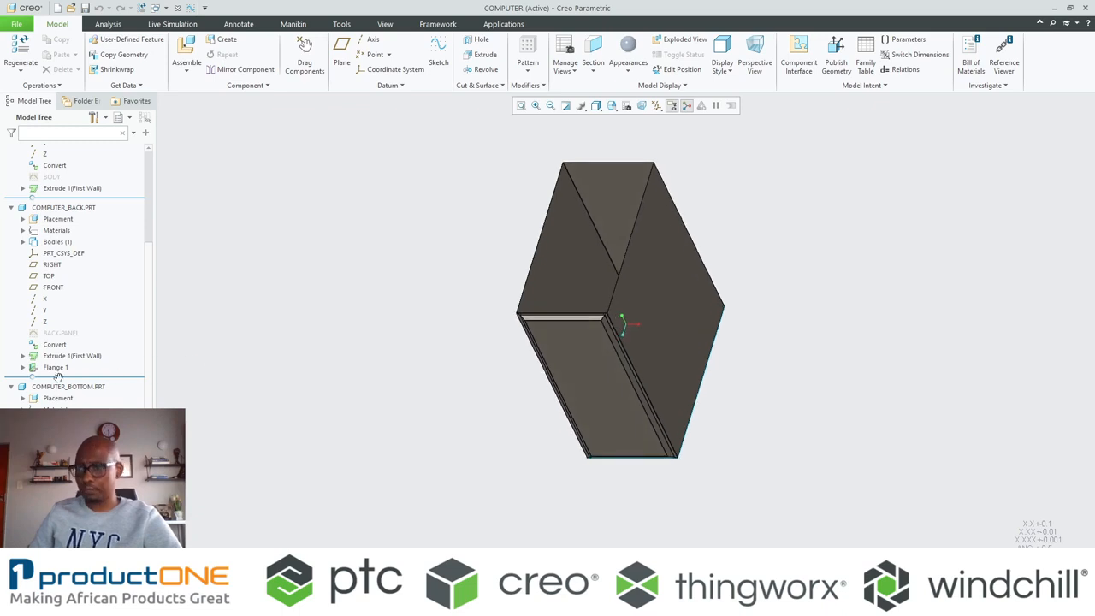
Step: Suppress the selected component at the open end of the case and resume COMPUTER_TOP in the assembly
{"action": "left_click", "coordinate": [618, 239]}
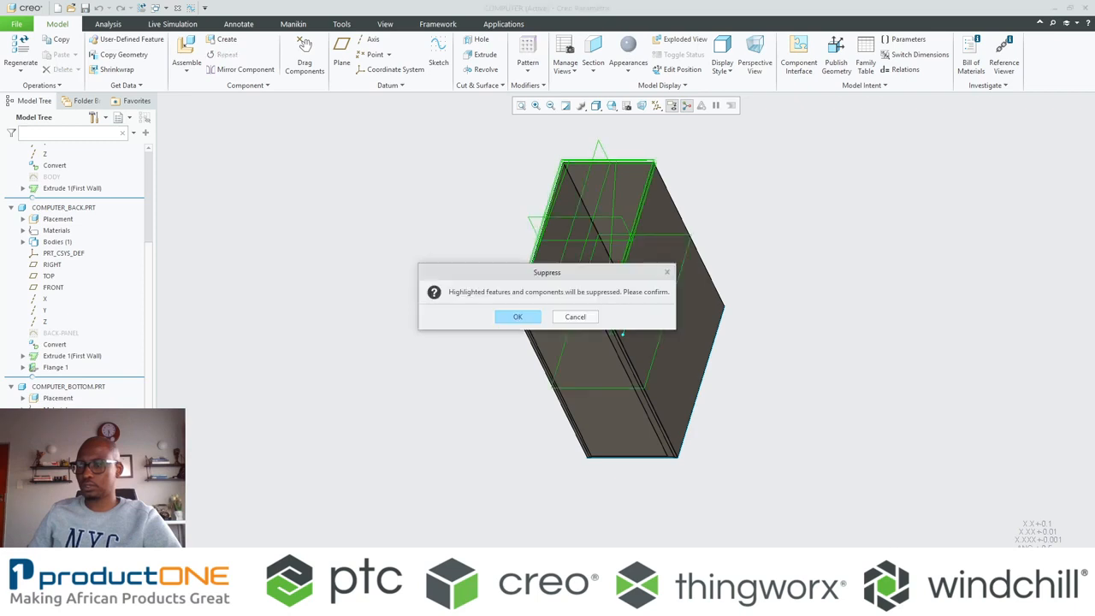
{"action": "left_click", "coordinate": [517, 317]}
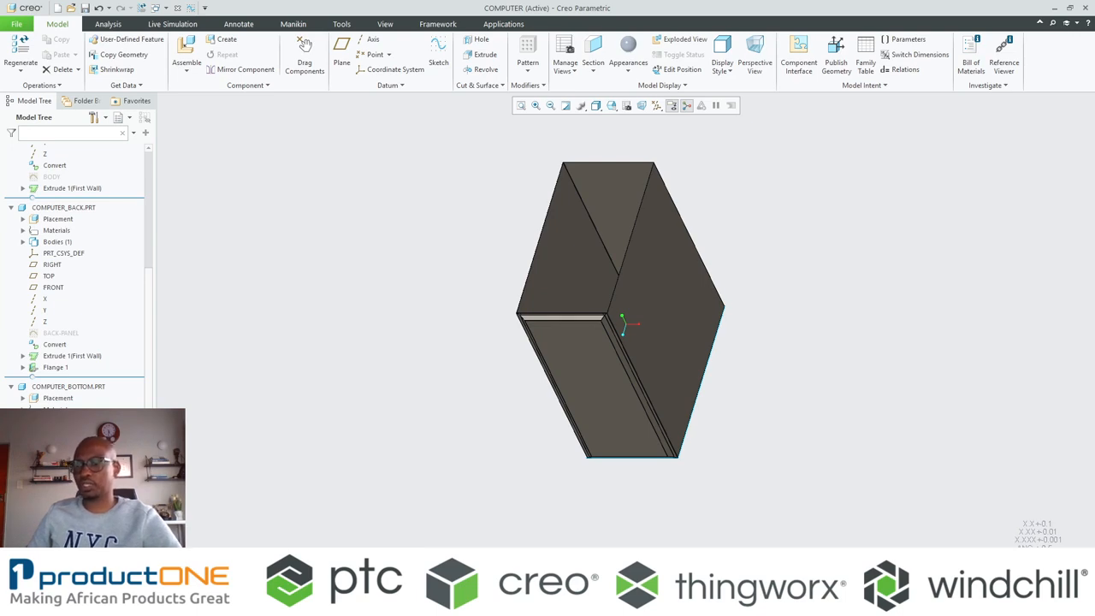
{"action": "scroll", "coordinate": [59, 360], "scroll_direction": "down", "scroll_amount": 5}
{"action": "left_click", "coordinate": [58, 387]}
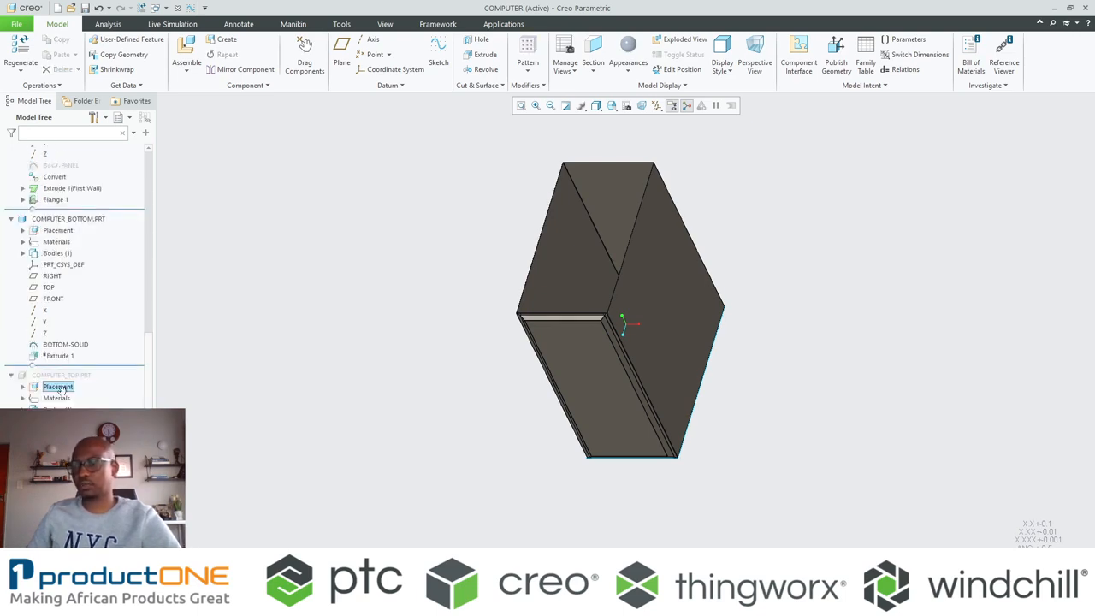
{"action": "left_click", "coordinate": [60, 376]}
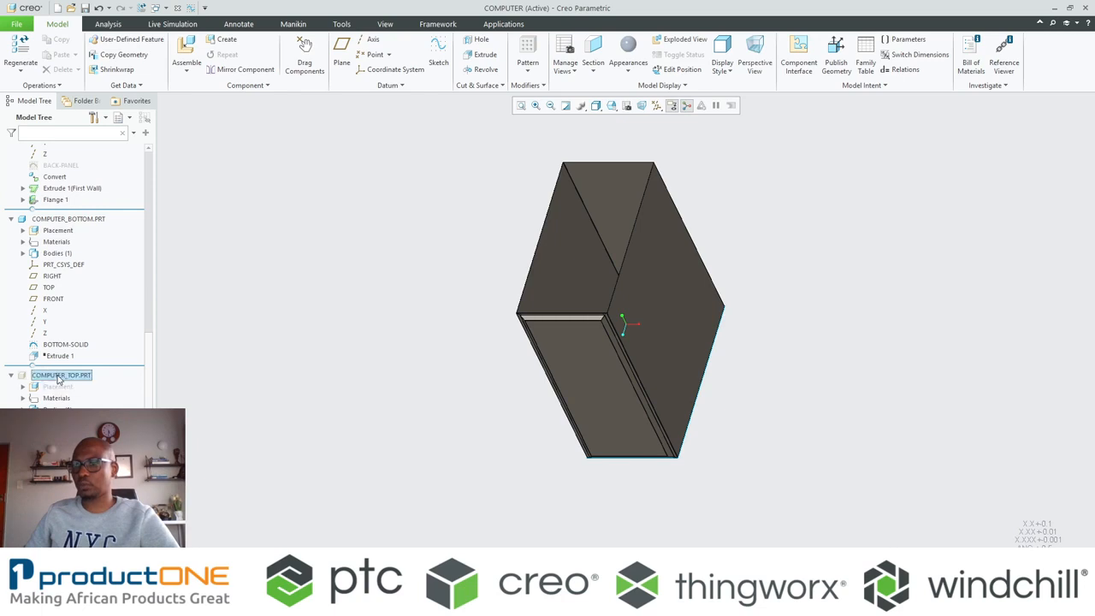
{"action": "left_click", "coordinate": [68, 339]}
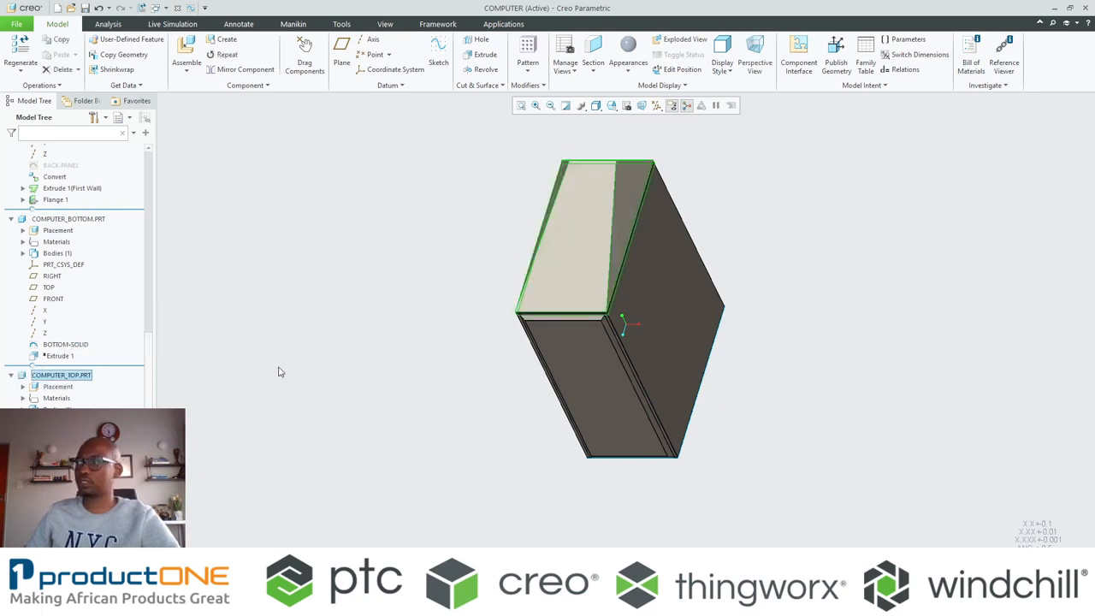
Step: Open the COMPUTER_TOP part from the assembly in its own window
{"action": "middle_click_drag", "start_coordinate": [276, 372], "coordinate": [381, 321]}
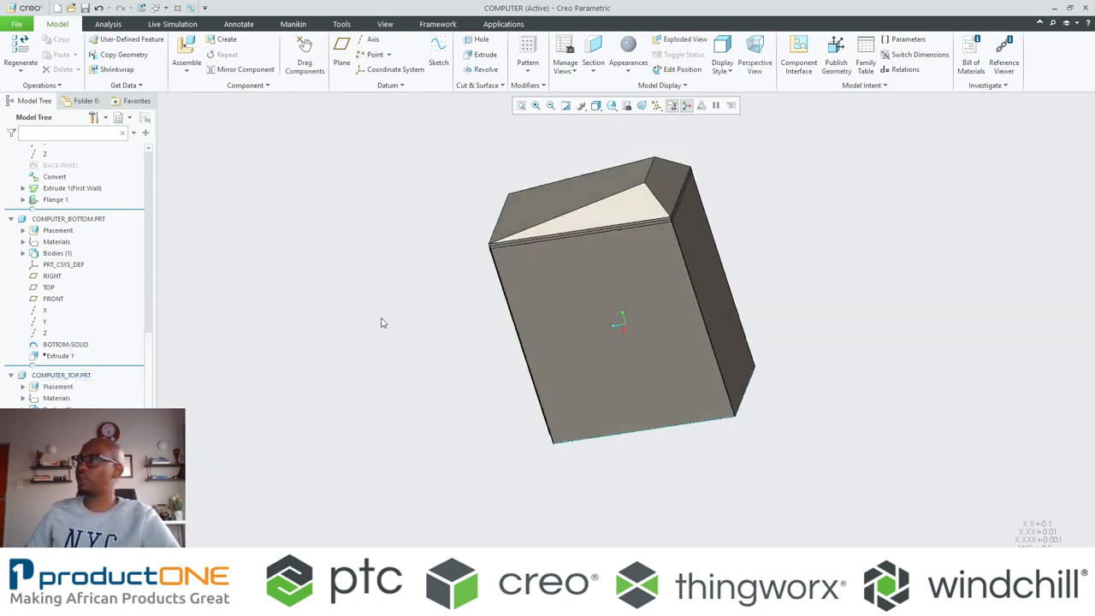
{"action": "left_click", "coordinate": [553, 198]}
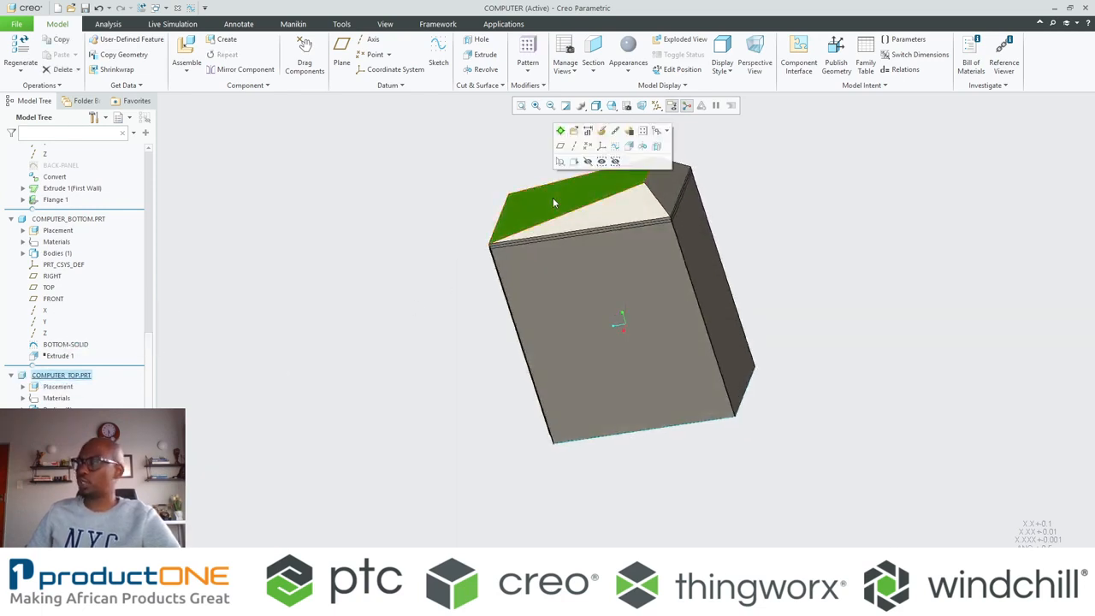
{"action": "left_click", "coordinate": [574, 133]}
{"action": "left_click_drag", "start_coordinate": [0, 51], "coordinate": [601, 0]}
Step: Convert the top part to sheet metal as a shell with a thickness of 0.60, leaving the large flat underside open
{"action": "mouse_move", "coordinate": [590, 261]}
{"action": "middle_mouse_down"}
{"action": "mouse_move", "coordinate": [562, 143]}
{"action": "mouse_move", "coordinate": [567, 196]}
{"action": "mouse_move", "coordinate": [518, 227]}
{"action": "mouse_move", "coordinate": [548, 180]}
{"action": "mouse_move", "coordinate": [556, 175]}
{"action": "mouse_move", "coordinate": [491, 281]}
{"action": "mouse_move", "coordinate": [474, 291]}
{"action": "mouse_move", "coordinate": [494, 271]}
{"action": "mouse_move", "coordinate": [431, 298]}
{"action": "middle_mouse_up"}
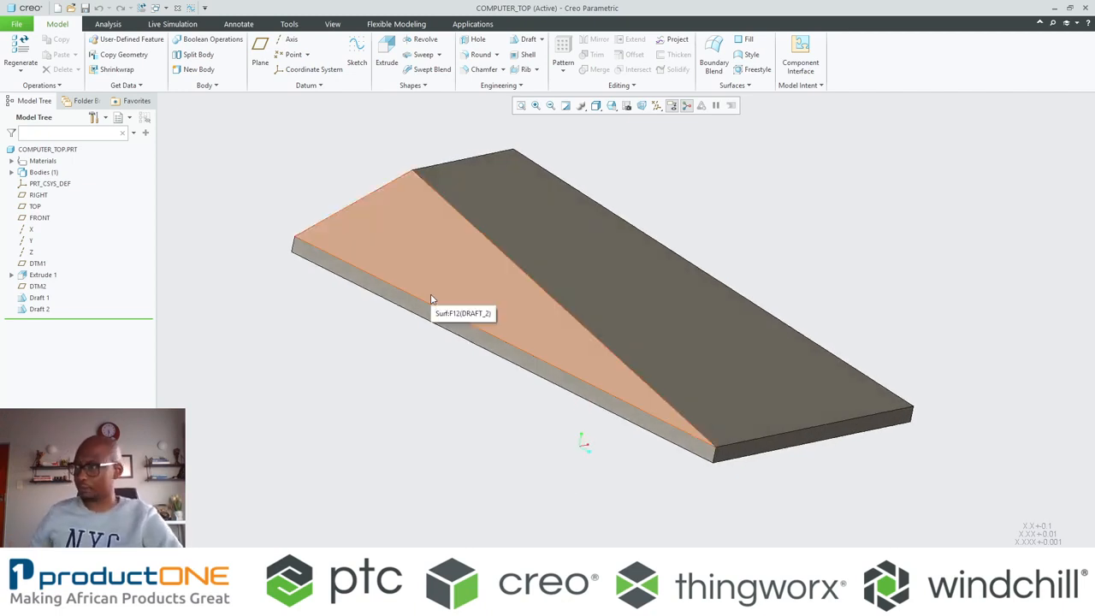
{"action": "middle_click_drag", "start_coordinate": [431, 298], "coordinate": [467, 208]}
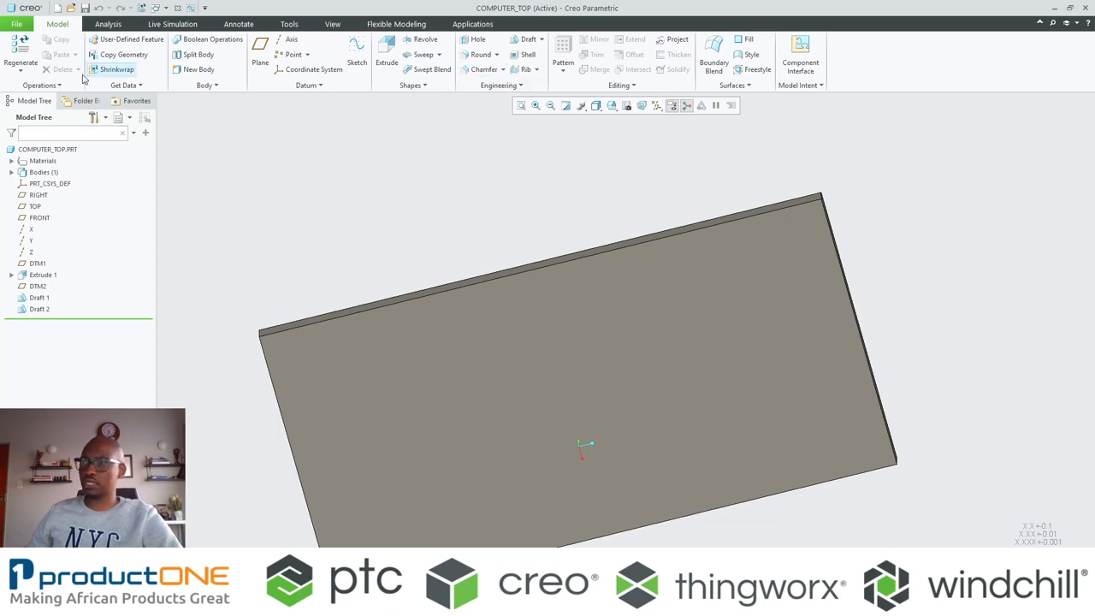
{"action": "left_click", "coordinate": [58, 86]}
{"action": "left_click", "coordinate": [60, 274]}
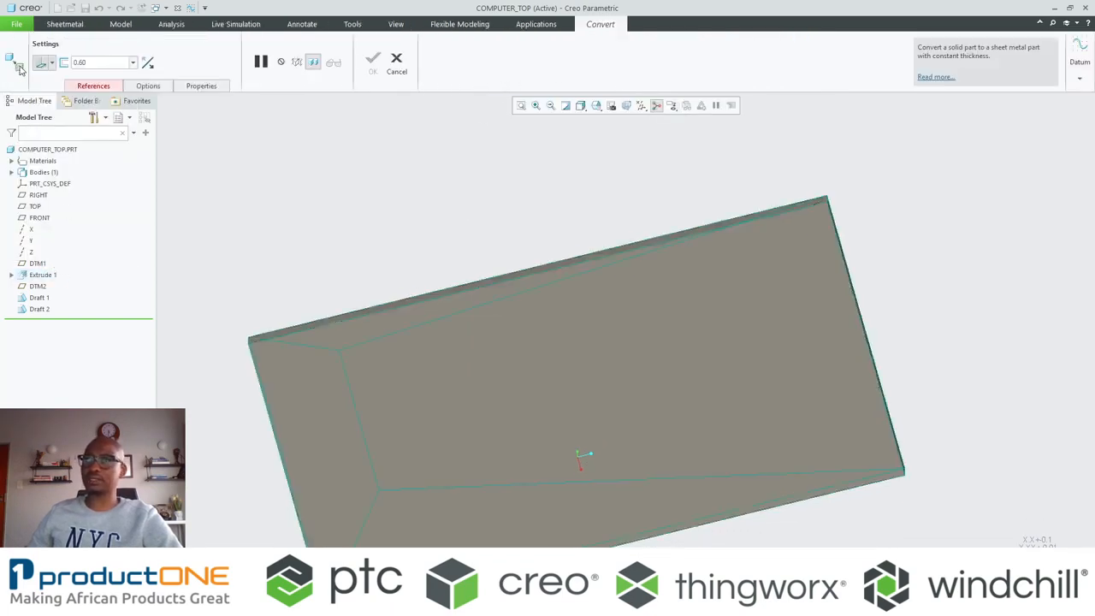
{"action": "left_click", "coordinate": [51, 65]}
{"action": "left_click", "coordinate": [39, 99]}
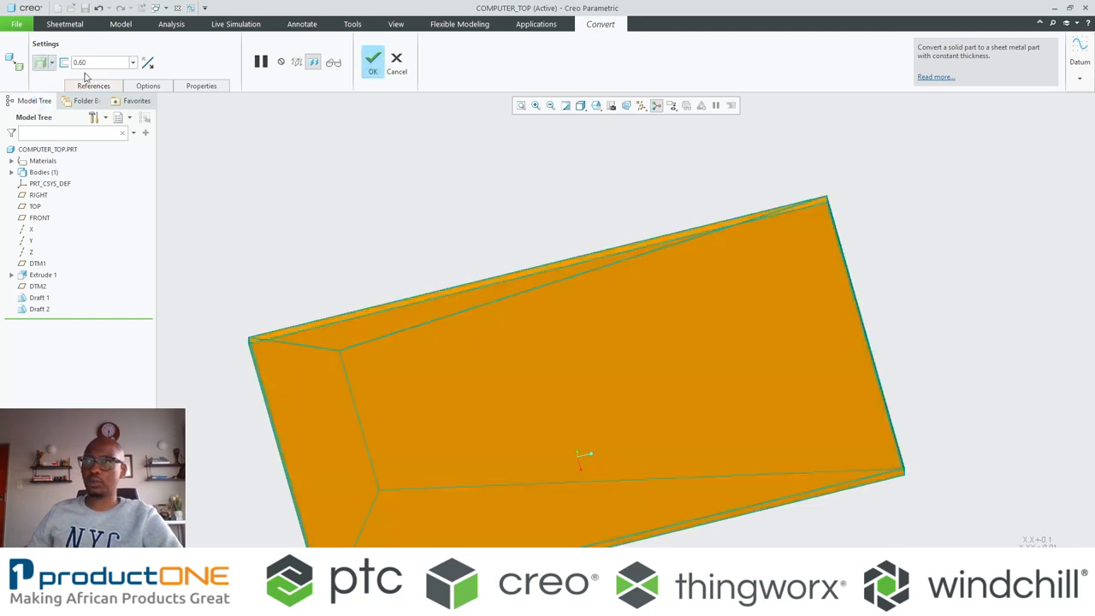
{"action": "scroll", "coordinate": [470, 262], "scroll_direction": "down", "scroll_amount": 3}
{"action": "middle_click_drag", "start_coordinate": [470, 261], "coordinate": [503, 308]}
{"action": "middle_click", "coordinate": [503, 305]}
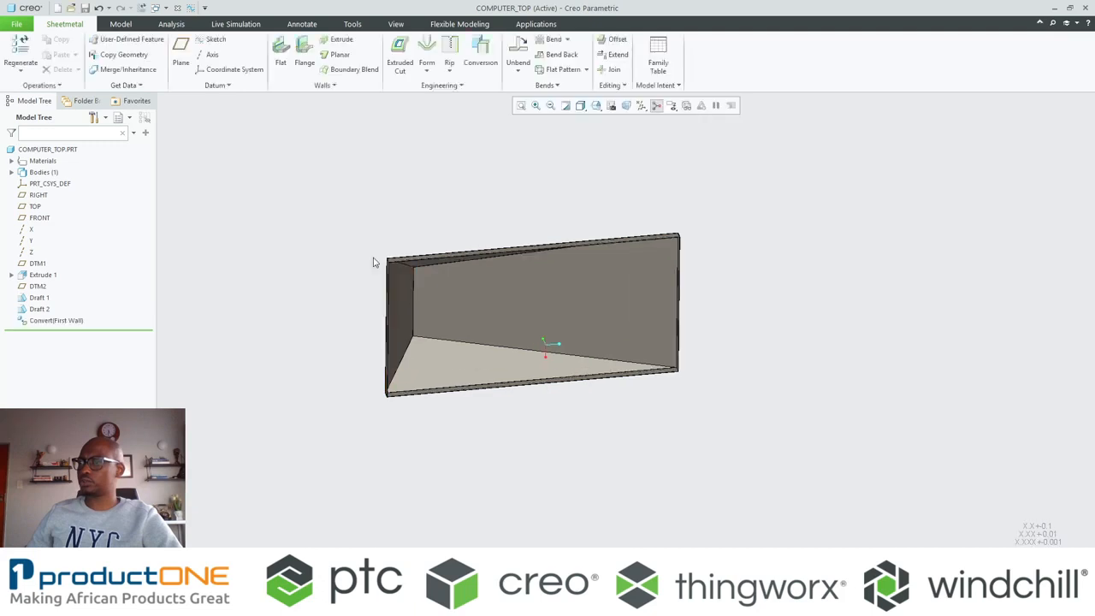
Step: Start a sheet metal conversion and add thickness-radius edge bends to the two long edges of the upper sloped face
{"action": "scroll", "coordinate": [386, 253], "scroll_direction": "up", "scroll_amount": 5}
{"action": "middle_click_drag", "start_coordinate": [386, 254], "coordinate": [405, 326]}
{"action": "scroll", "coordinate": [321, 248], "scroll_direction": "down", "scroll_amount": 3}
{"action": "left_click", "coordinate": [475, 67]}
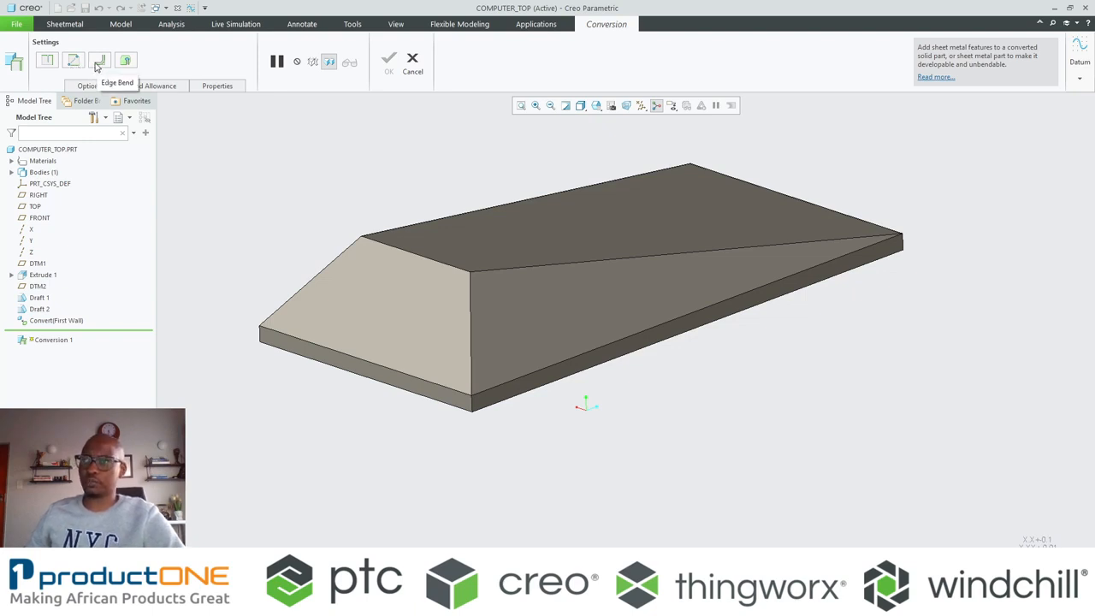
{"action": "left_click", "coordinate": [98, 62]}
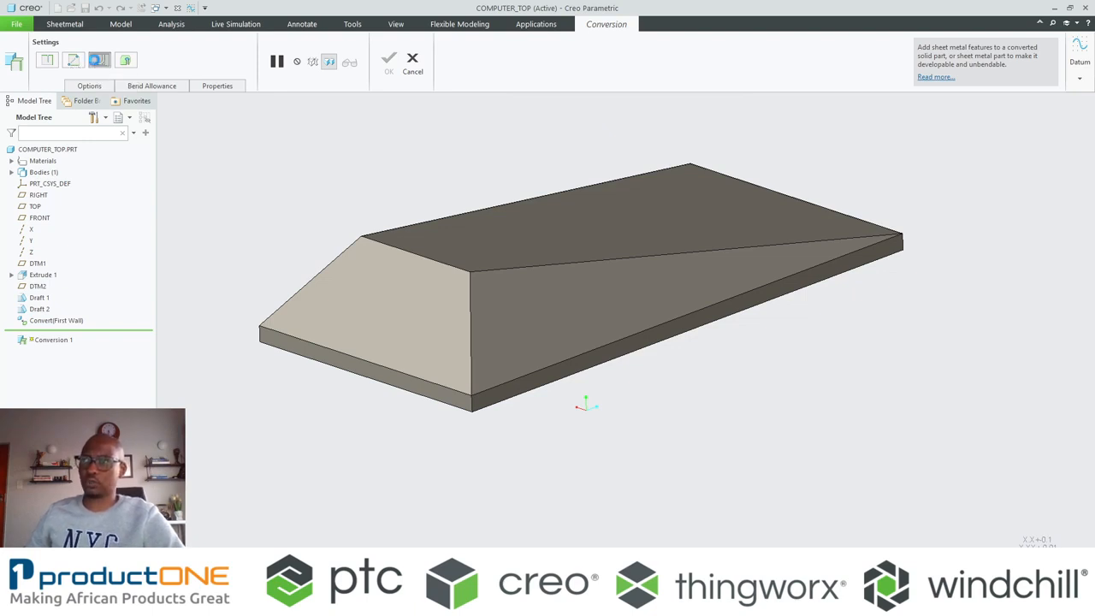
{"action": "left_click", "coordinate": [519, 269]}
{"action": "left_click", "coordinate": [481, 208], "text": "ctrl"}
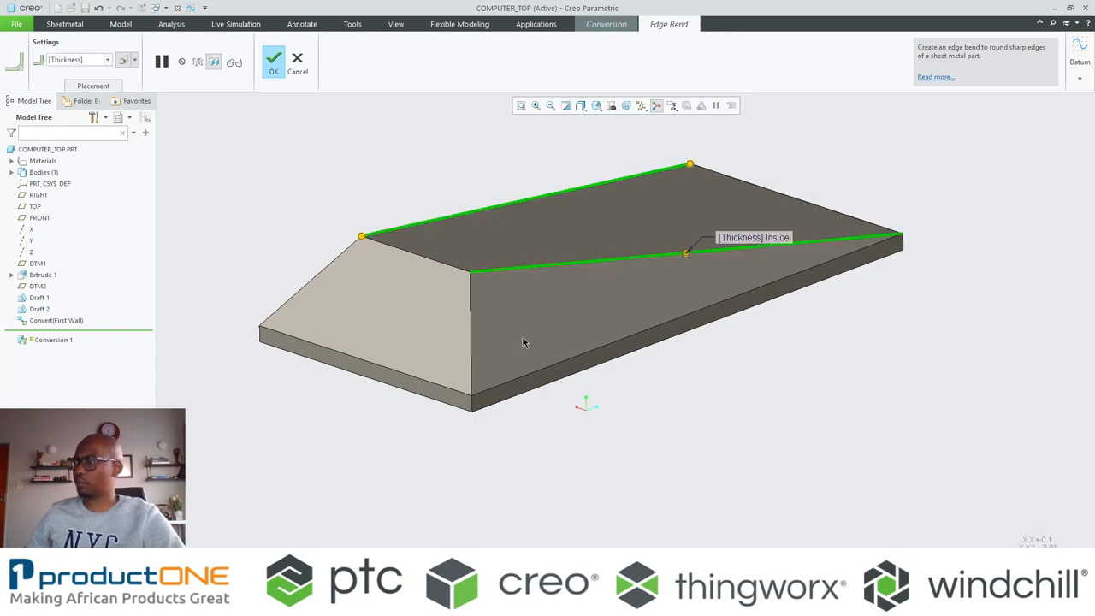
Step: Include the lower perimeter edges above the side lips, on all sides of the part, in the edge bend
{"action": "scroll", "coordinate": [457, 413], "scroll_direction": "down", "scroll_amount": 5}
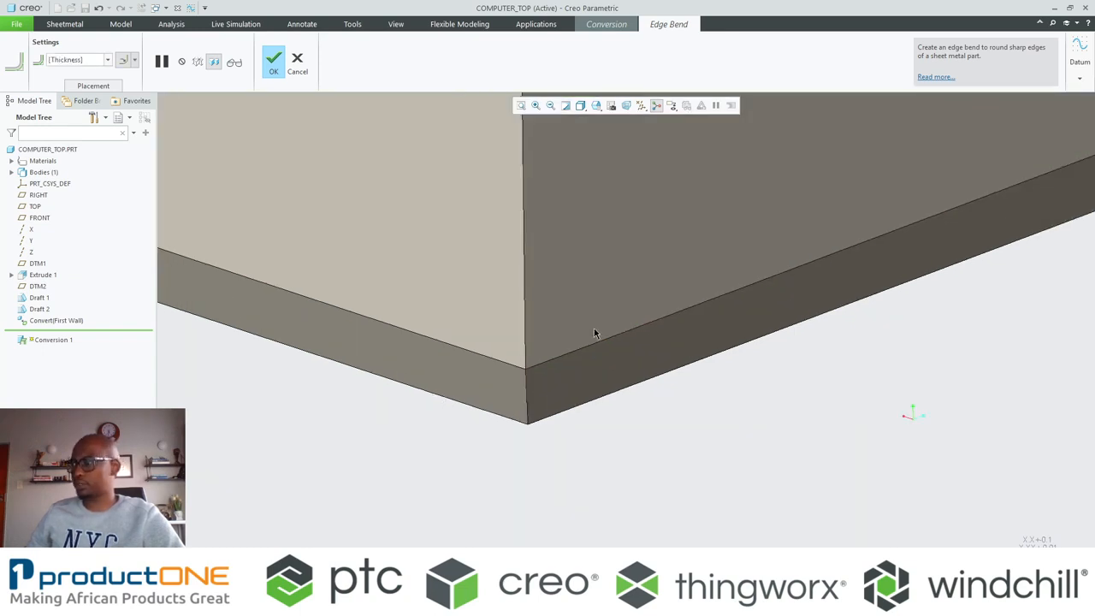
{"action": "left_click", "coordinate": [481, 357], "text": "ctrl"}
{"action": "left_click", "coordinate": [556, 361], "text": "ctrl"}
{"action": "scroll", "coordinate": [556, 360], "scroll_direction": "up", "scroll_amount": 5}
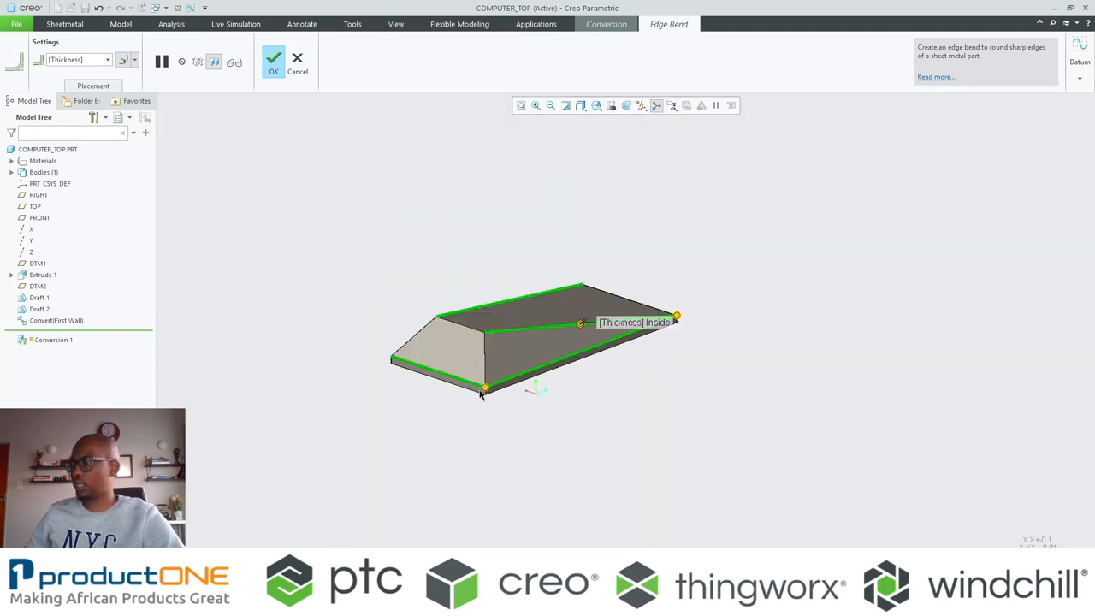
{"action": "middle_click_drag", "start_coordinate": [532, 373], "coordinate": [426, 398]}
{"action": "scroll", "coordinate": [531, 359], "scroll_direction": "down", "scroll_amount": 10}
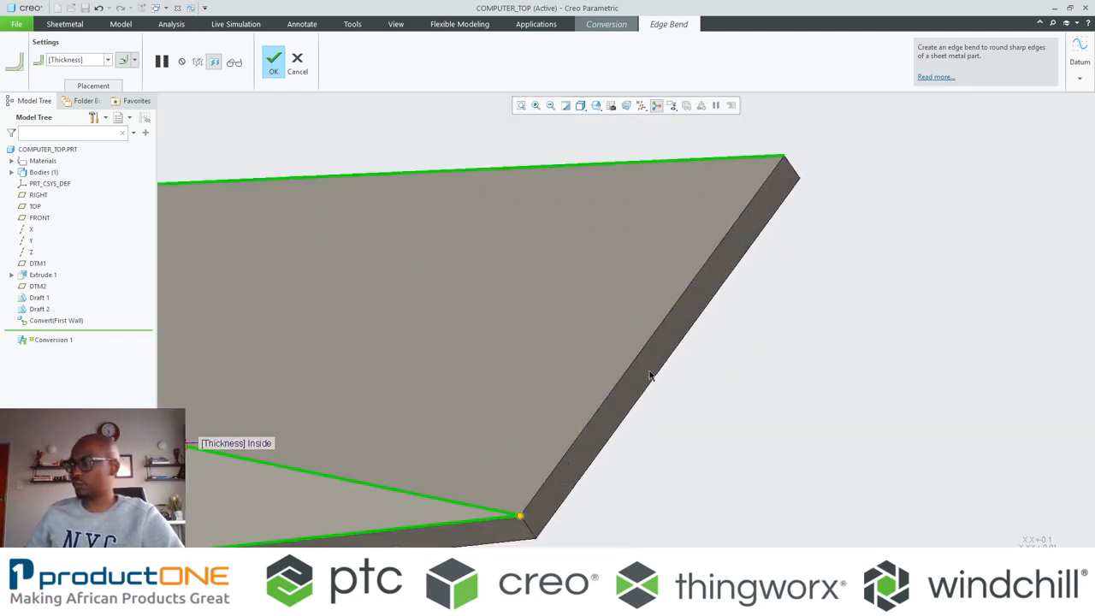
{"action": "middle_click_drag", "start_coordinate": [638, 359], "coordinate": [651, 245]}
{"action": "left_click", "coordinate": [481, 281], "text": "ctrl"}
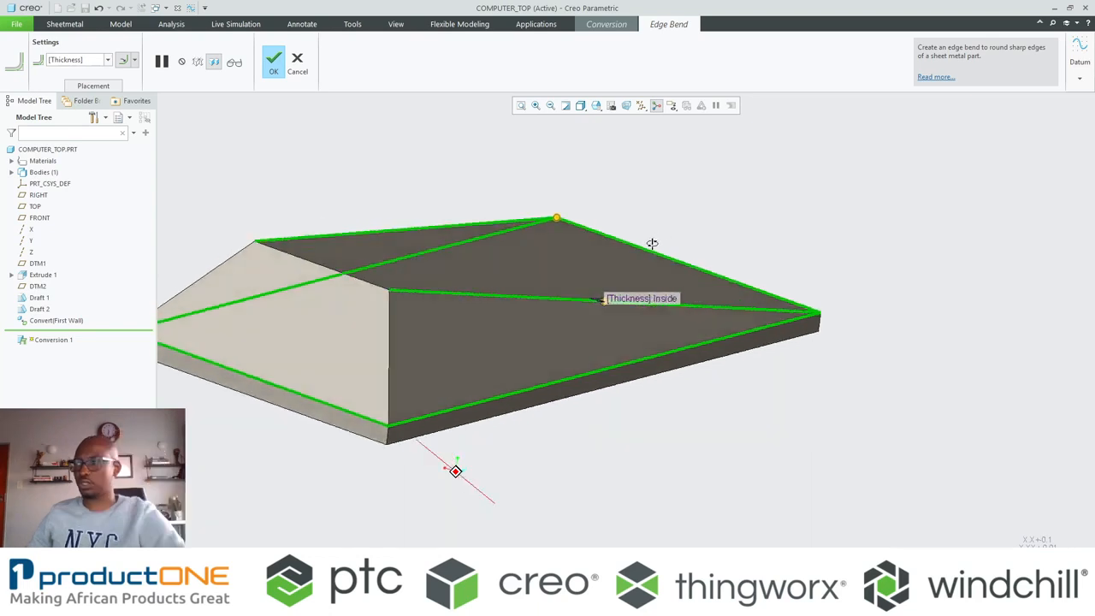
Step: Add the short edge between the upper face and the slanted end face to the edge bend and complete it
{"action": "scroll", "coordinate": [332, 287], "scroll_direction": "down", "scroll_amount": 5}
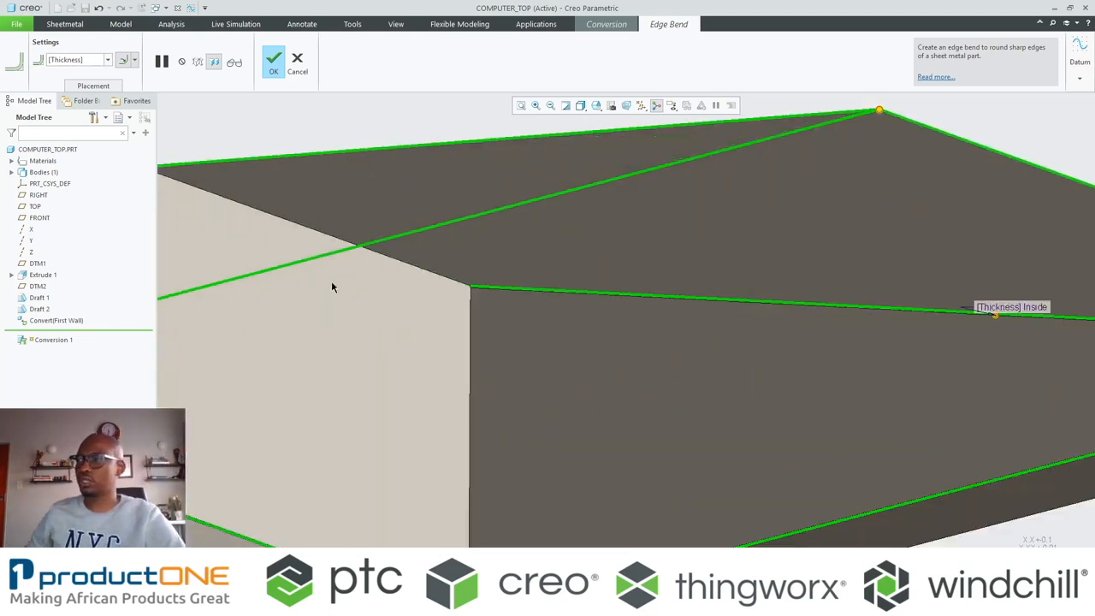
{"action": "left_click", "coordinate": [426, 270], "text": "ctrl"}
{"action": "left_click", "coordinate": [477, 283], "text": "ctrl"}
{"action": "scroll", "coordinate": [479, 278], "scroll_direction": "up", "scroll_amount": 5}
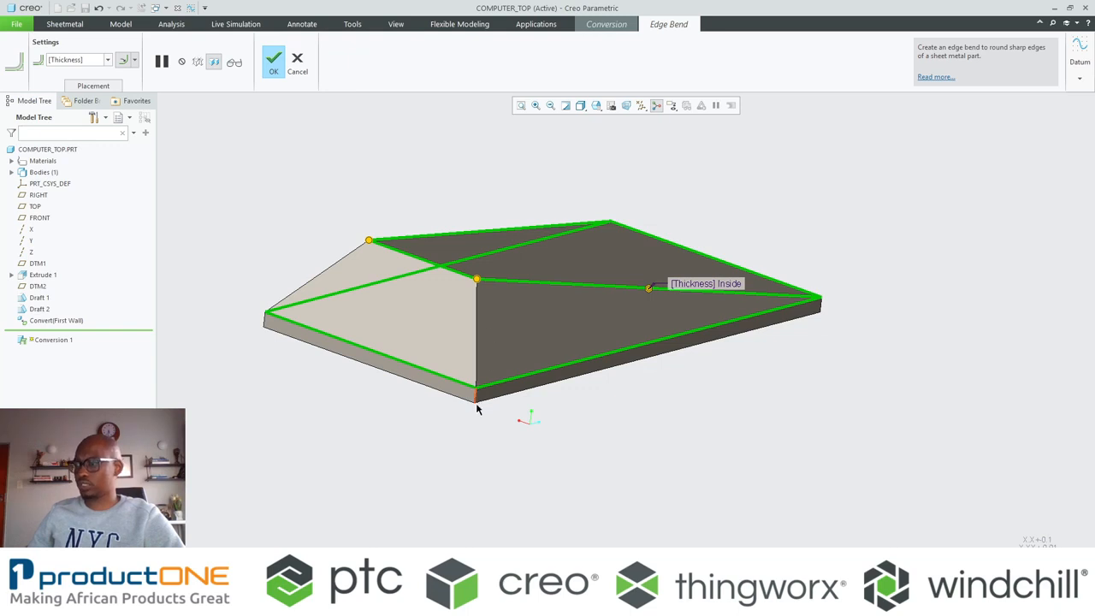
{"action": "middle_click_drag", "start_coordinate": [472, 393], "coordinate": [530, 402]}
{"action": "middle_click", "coordinate": [313, 237]}
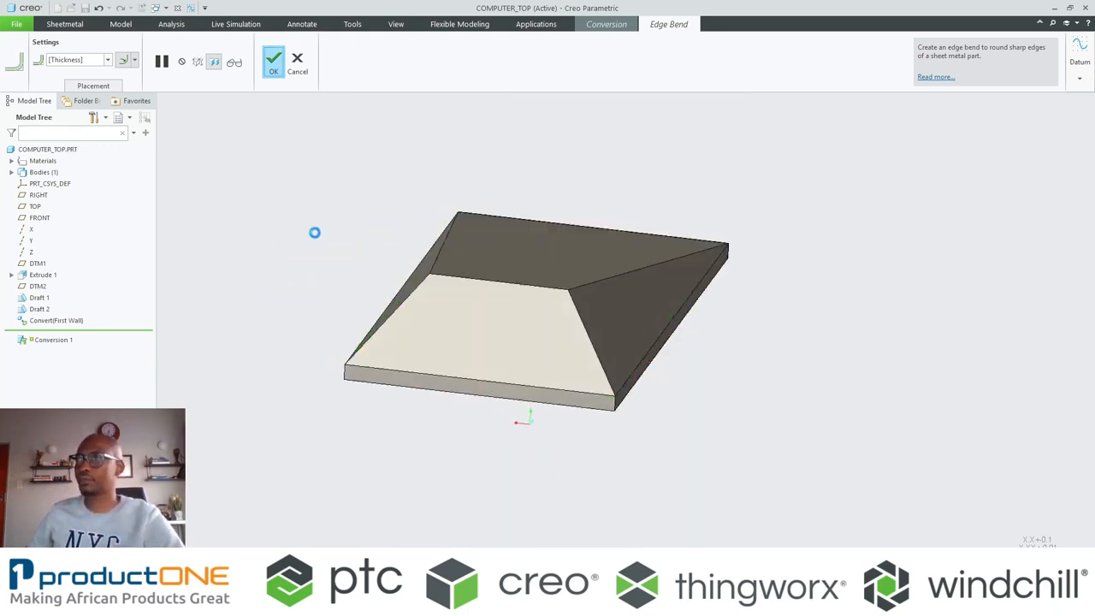
Step: Add open edge rips along both sloped corners of the slanted end face, including the short lip corners below
{"action": "left_click", "coordinate": [47, 60]}
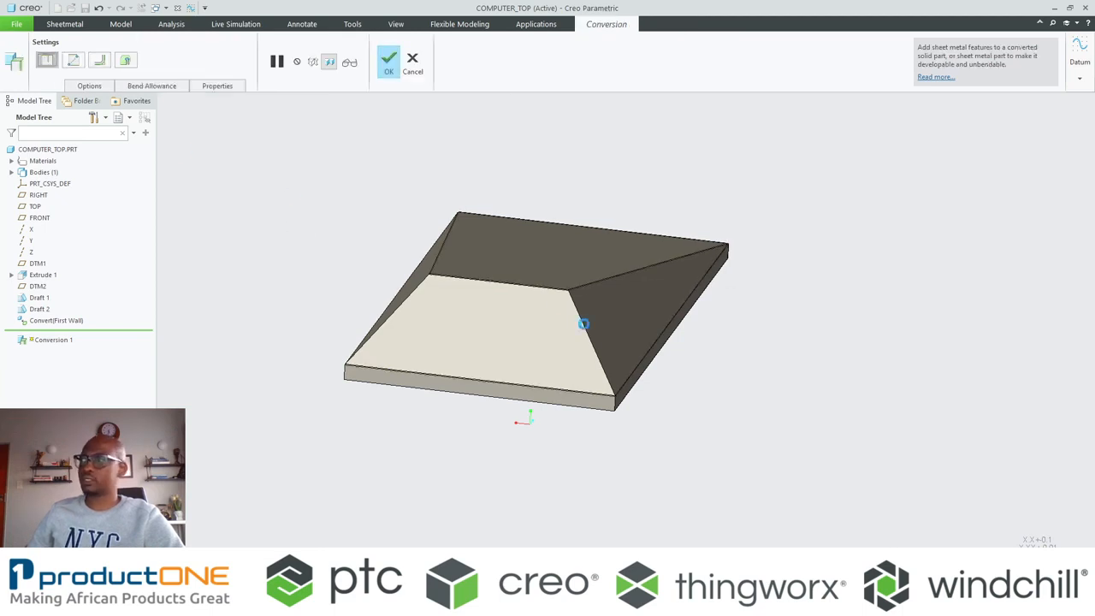
{"action": "left_click", "coordinate": [616, 380]}
{"action": "scroll", "coordinate": [620, 389], "scroll_direction": "up", "scroll_amount": 3}
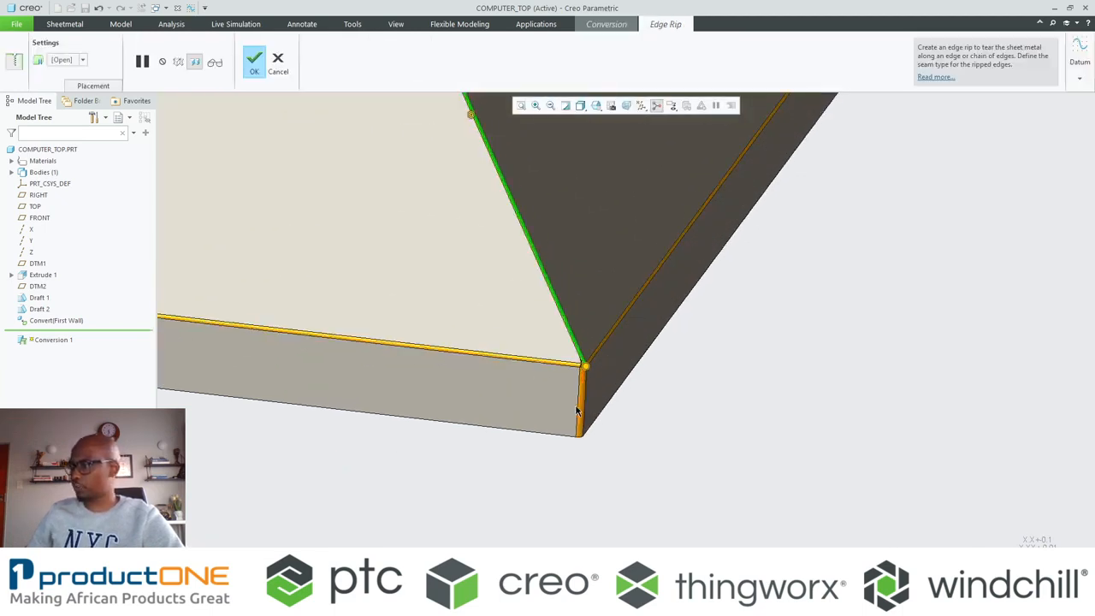
{"action": "scroll", "coordinate": [581, 409], "scroll_direction": "down", "scroll_amount": 5}
{"action": "middle_click_drag", "start_coordinate": [656, 411], "coordinate": [626, 416]}
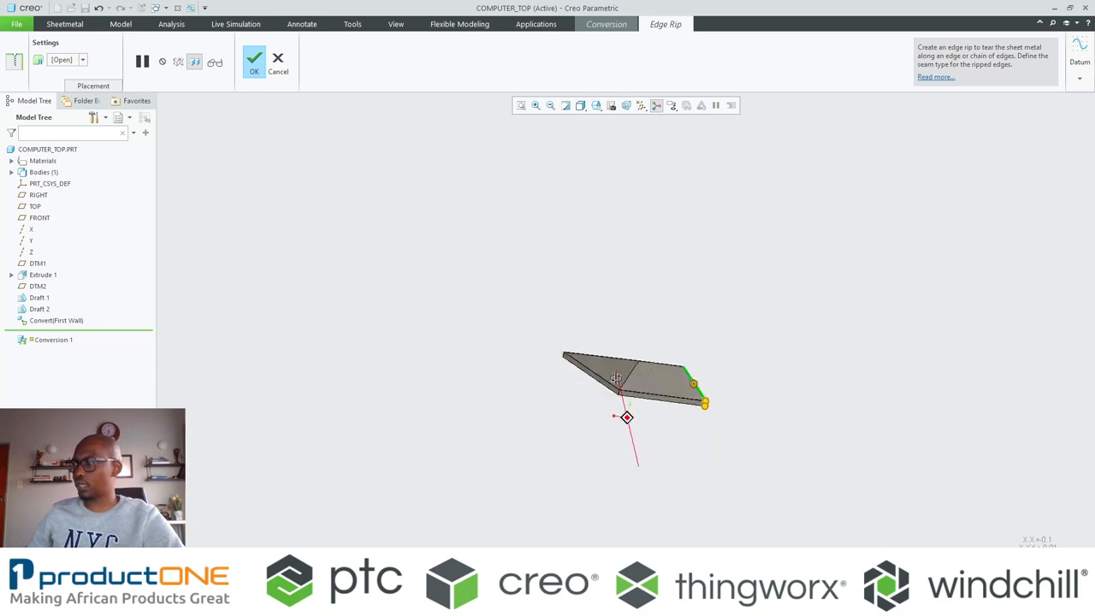
{"action": "scroll", "coordinate": [579, 494], "scroll_direction": "up", "scroll_amount": 5}
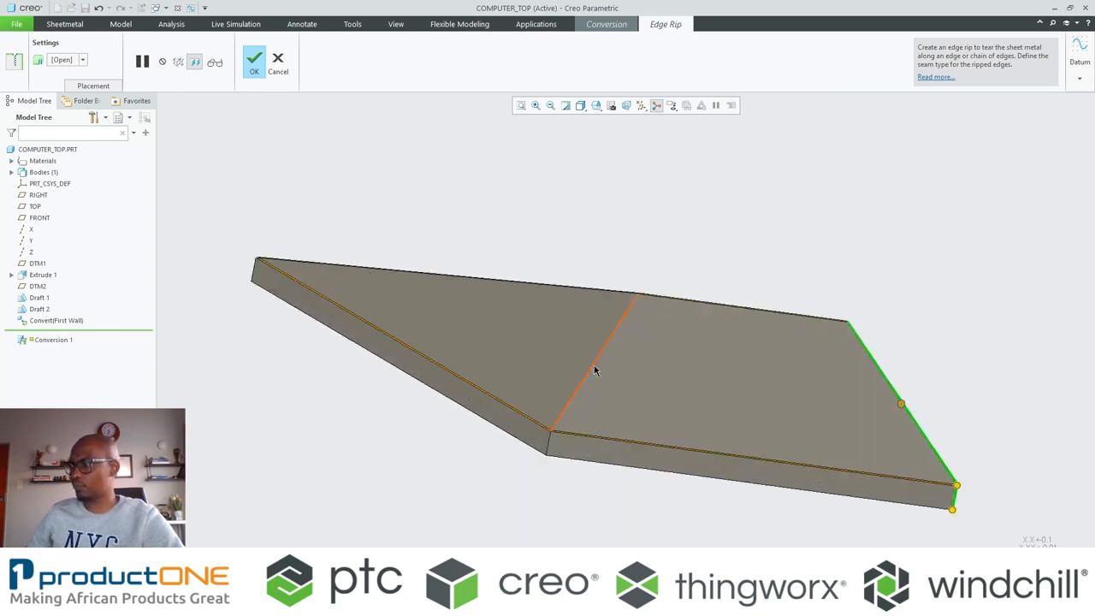
{"action": "left_click", "coordinate": [597, 370], "text": "ctrl"}
Step: Add the short vertical corner edges at the shallow end to the edge rip and complete the conversion
{"action": "middle_click_drag", "start_coordinate": [552, 443], "coordinate": [457, 466]}
{"action": "scroll", "coordinate": [389, 467], "scroll_direction": "up", "scroll_amount": 6}
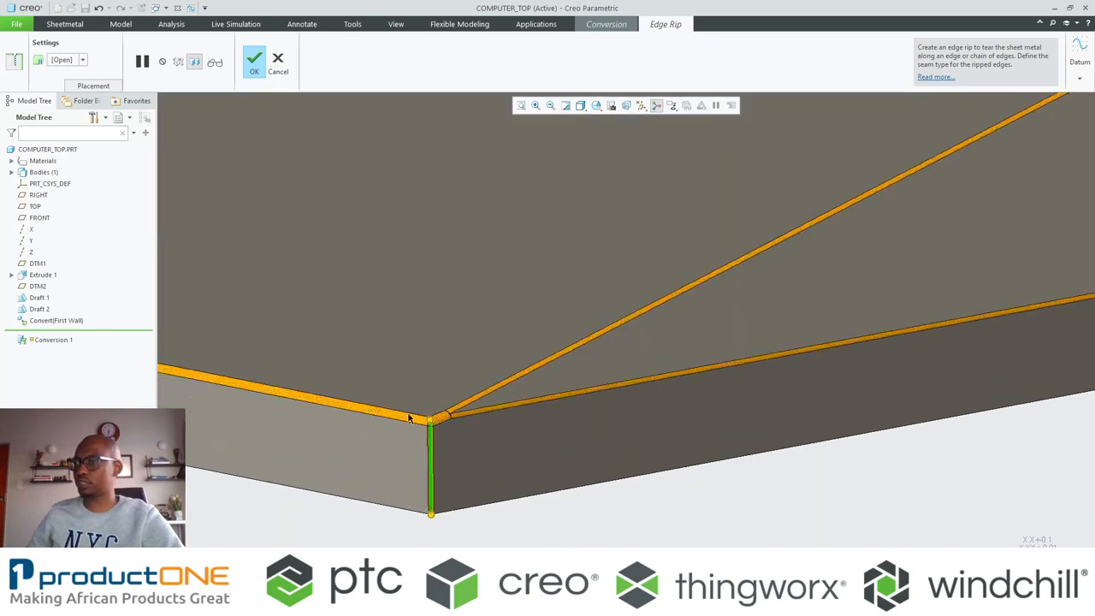
{"action": "scroll", "coordinate": [409, 418], "scroll_direction": "up", "scroll_amount": 2}
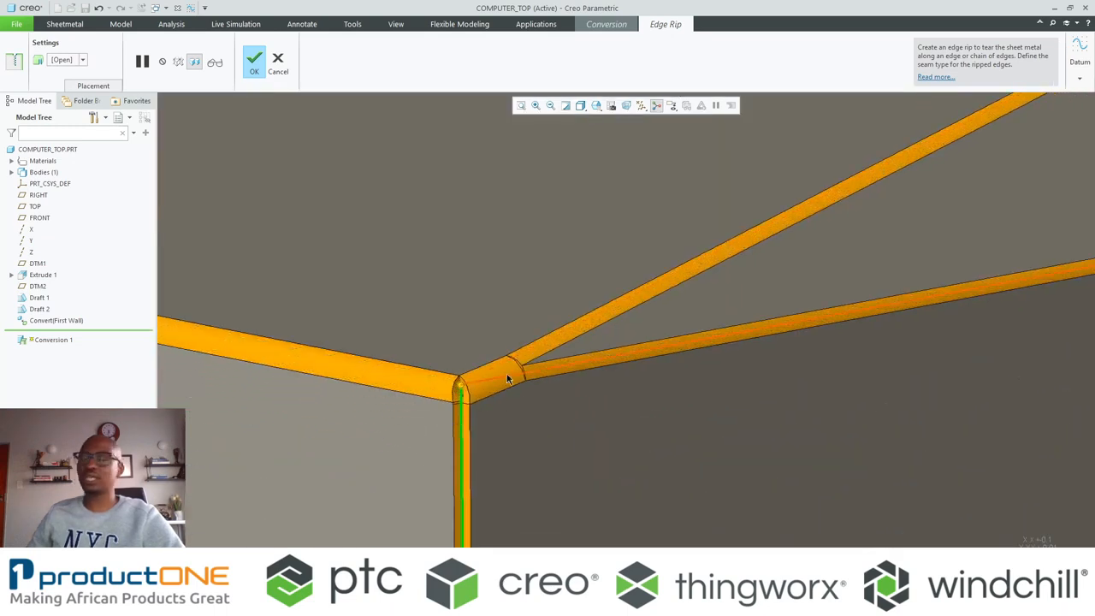
{"action": "scroll", "coordinate": [491, 348], "scroll_direction": "down", "scroll_amount": 5}
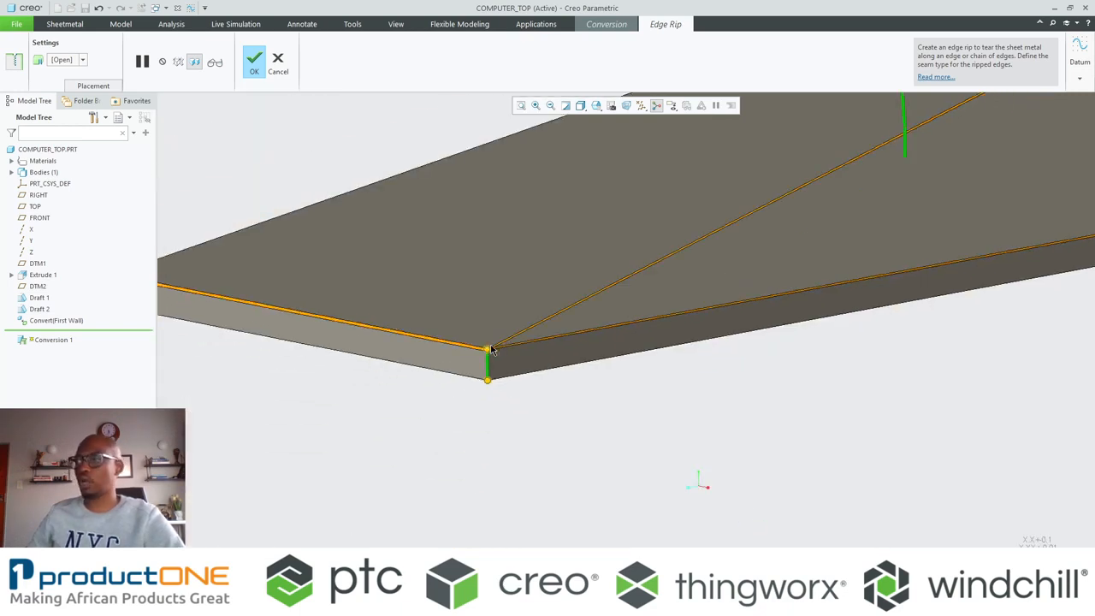
{"action": "middle_click_drag", "start_coordinate": [491, 347], "coordinate": [464, 357]}
{"action": "scroll", "coordinate": [465, 357], "scroll_direction": "up", "scroll_amount": 5}
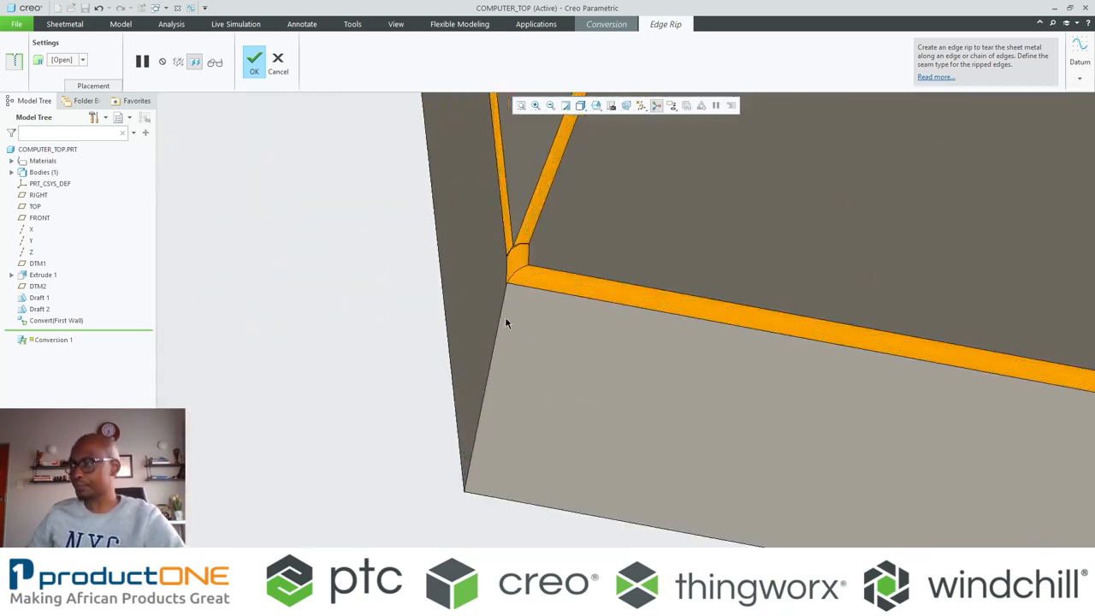
{"action": "left_click", "coordinate": [501, 319]}
{"action": "middle_click", "coordinate": [370, 302]}
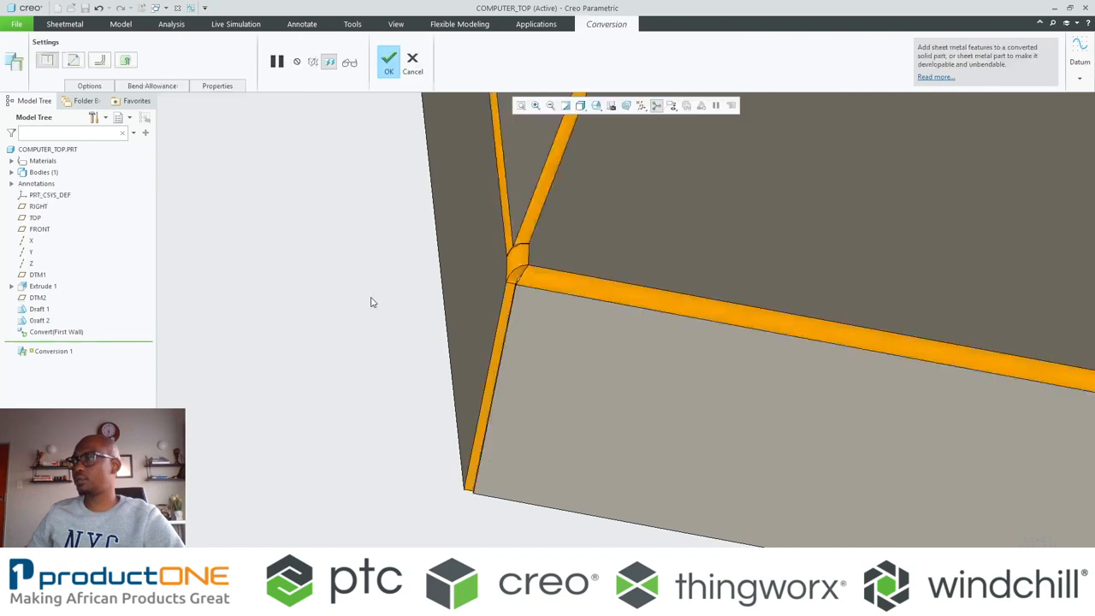
{"action": "left_click", "coordinate": [389, 60]}
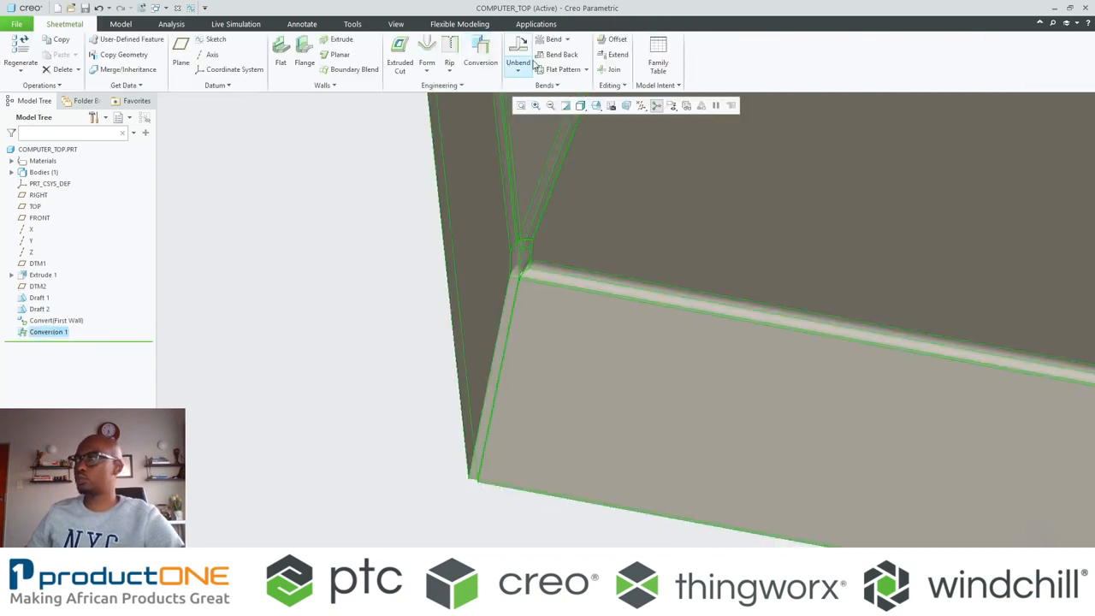
Step: Remove the small bend surfaces at both corners of the shallow end with a Surface Rip
{"action": "left_click", "coordinate": [450, 69]}
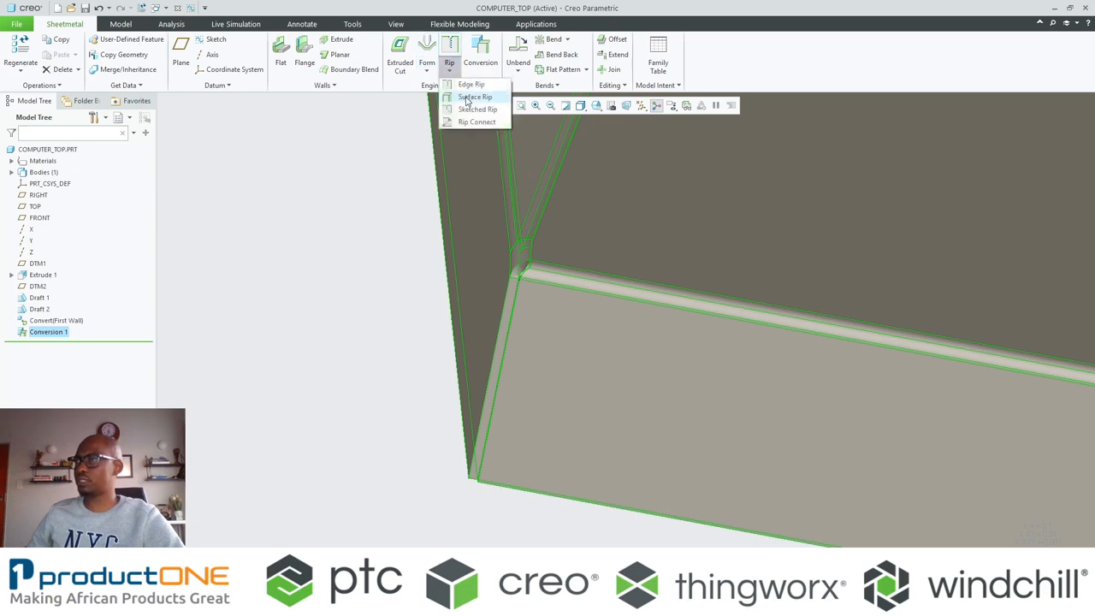
{"action": "left_click", "coordinate": [475, 97]}
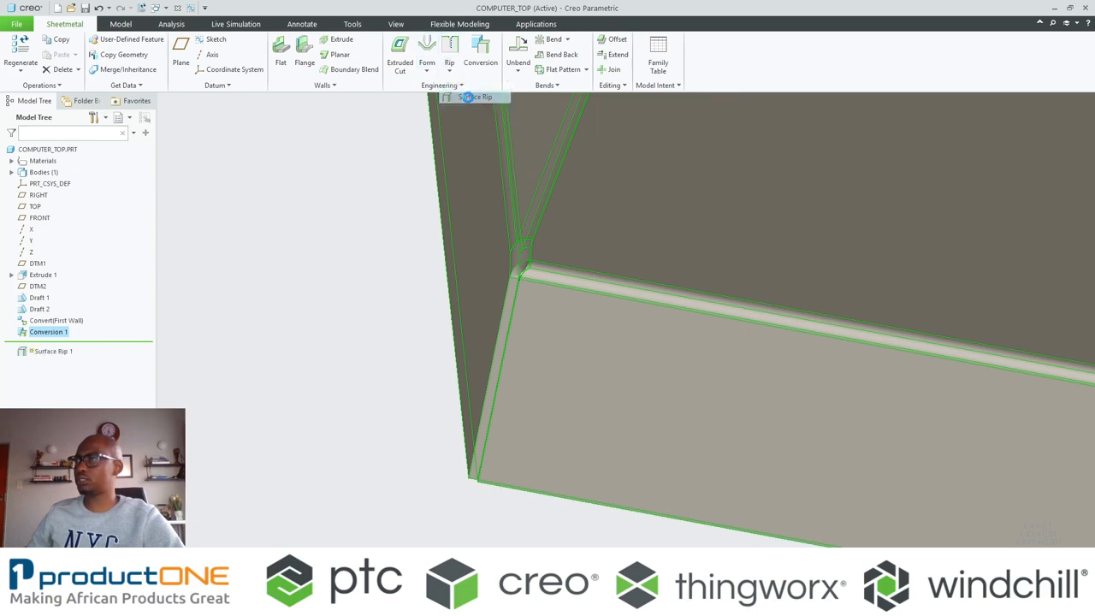
{"action": "left_click", "coordinate": [518, 256]}
{"action": "scroll", "coordinate": [512, 262], "scroll_direction": "down", "scroll_amount": 3}
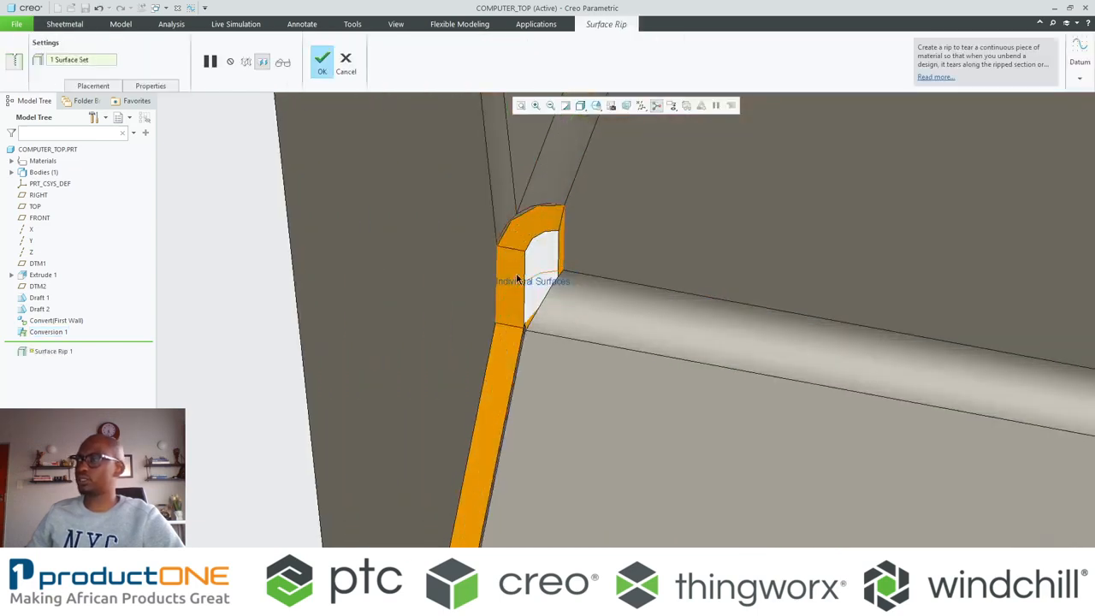
{"action": "scroll", "coordinate": [513, 279], "scroll_direction": "up", "scroll_amount": 3}
{"action": "scroll", "coordinate": [513, 280], "scroll_direction": "up", "scroll_amount": 4}
{"action": "middle_click_drag", "start_coordinate": [512, 280], "coordinate": [462, 272]}
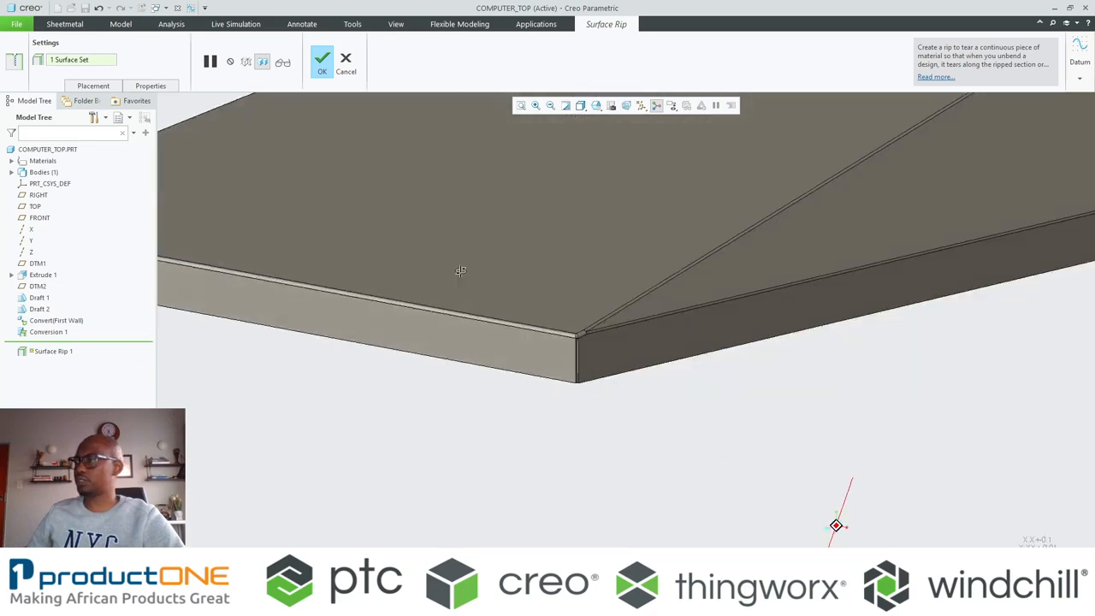
{"action": "scroll", "coordinate": [588, 337], "scroll_direction": "down", "scroll_amount": 4}
{"action": "left_click", "coordinate": [543, 329]}
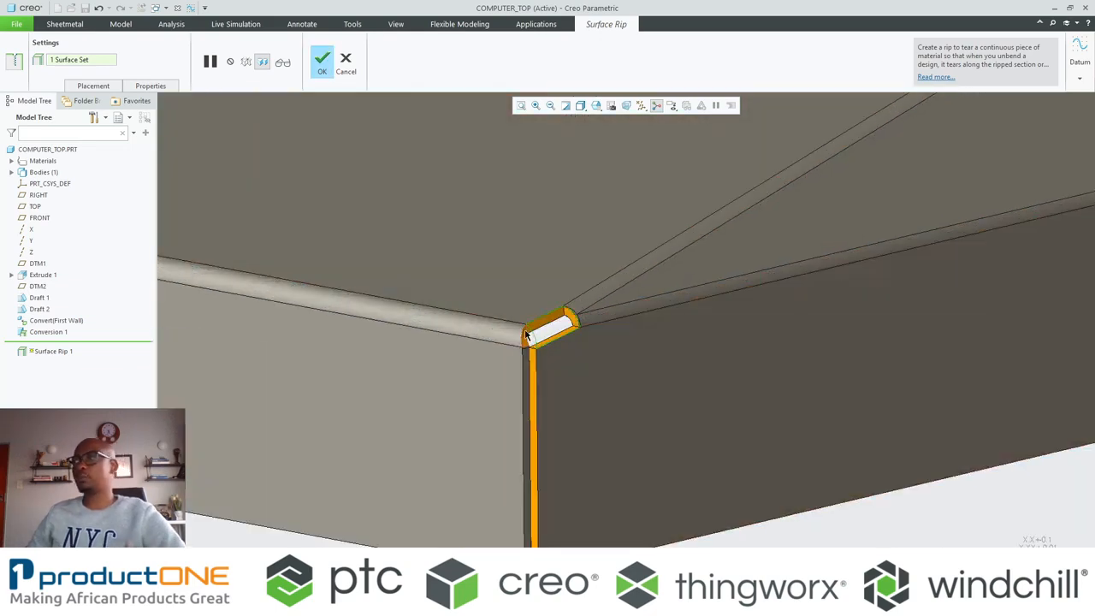
{"action": "middle_click", "coordinate": [527, 334]}
Step: Preview the flat pattern of the top part from its upper face, then cancel it
{"action": "scroll", "coordinate": [420, 372], "scroll_direction": "up", "scroll_amount": 5}
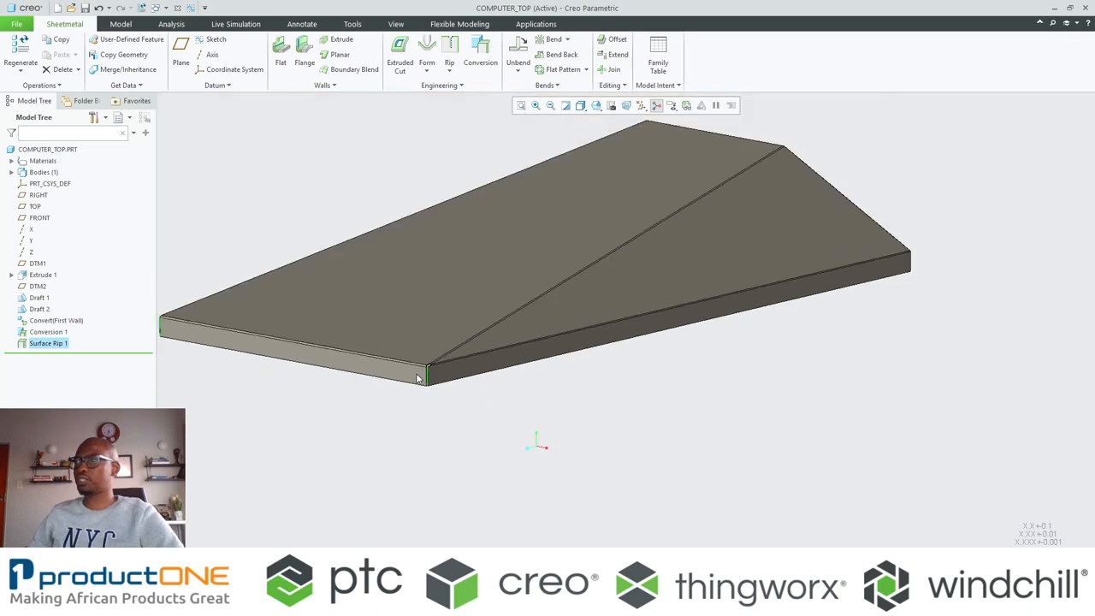
{"action": "middle_click_drag", "start_coordinate": [512, 433], "coordinate": [461, 292]}
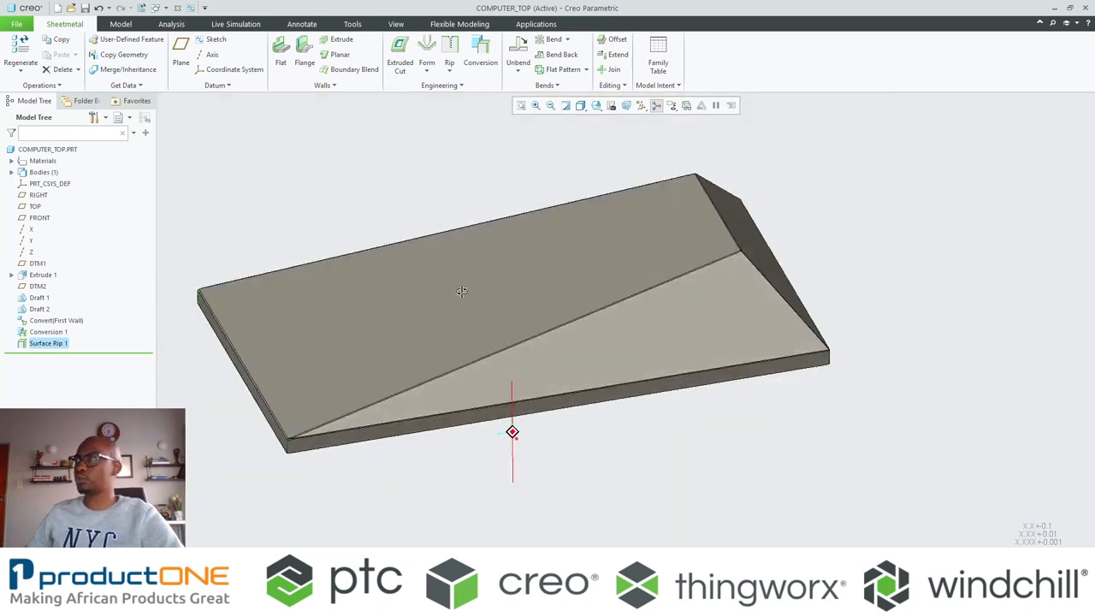
{"action": "left_click", "coordinate": [561, 70]}
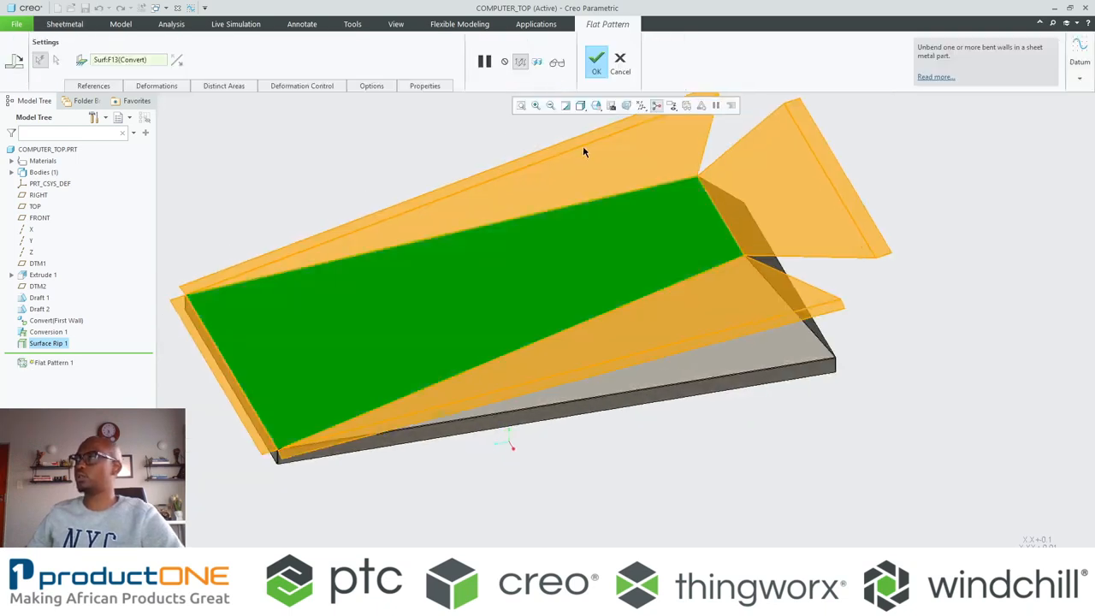
{"action": "left_click", "coordinate": [620, 64]}
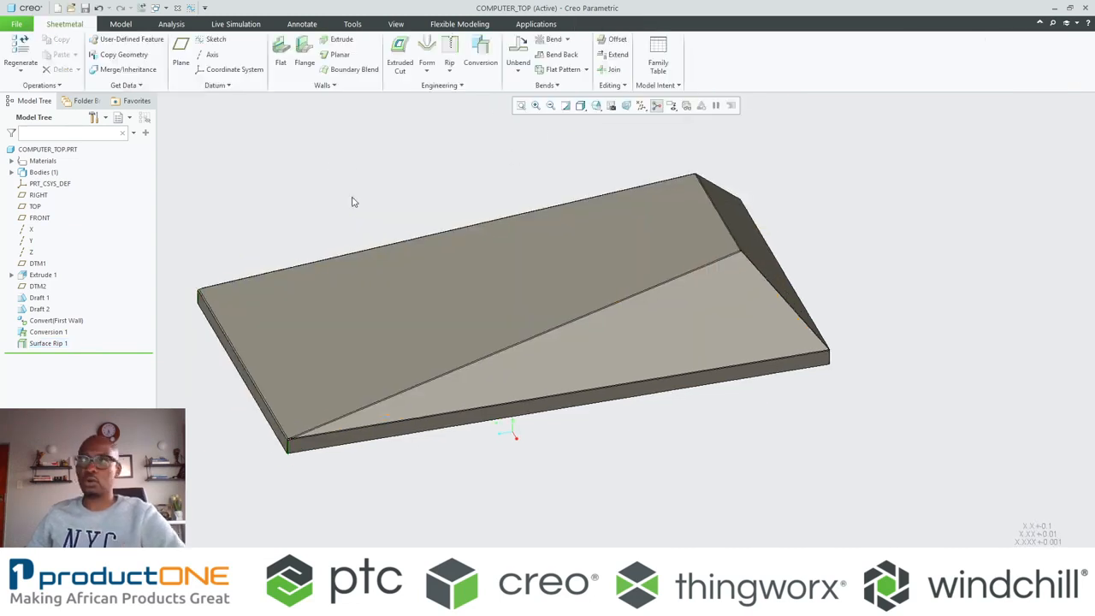
Step: Start an extrude sketch on the large slanted end face of the top part and import the section s2d0002.sec beside the model
{"action": "mouse_move", "coordinate": [352, 202]}
{"action": "middle_mouse_down"}
{"action": "mouse_move", "coordinate": [335, 200]}
{"action": "mouse_move", "coordinate": [345, 192]}
{"action": "middle_mouse_up"}
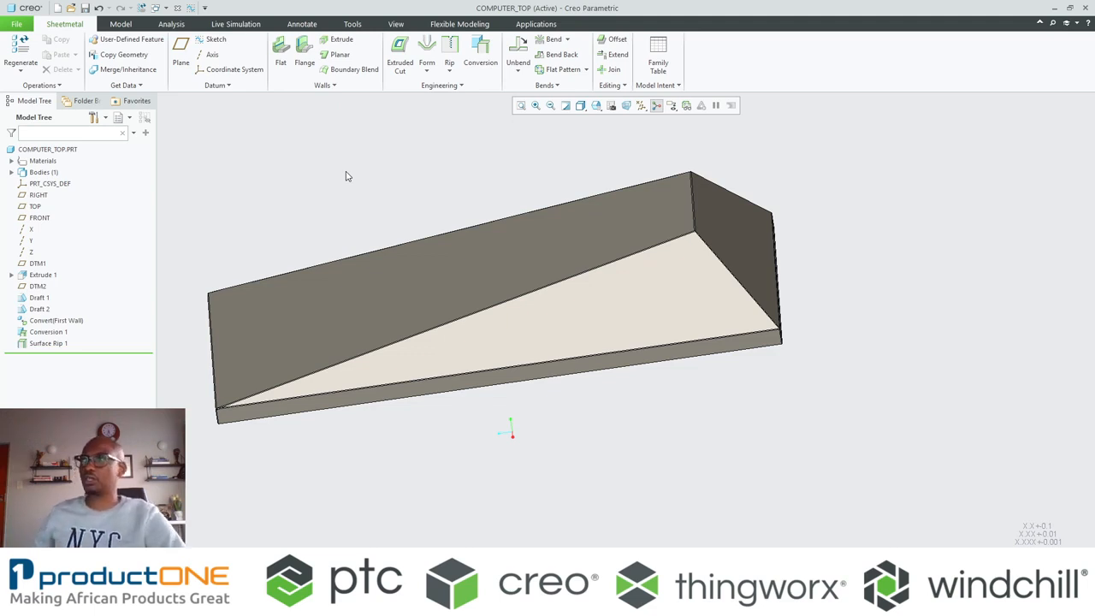
{"action": "middle_click_drag", "start_coordinate": [347, 200], "coordinate": [400, 231], "text": "shift"}
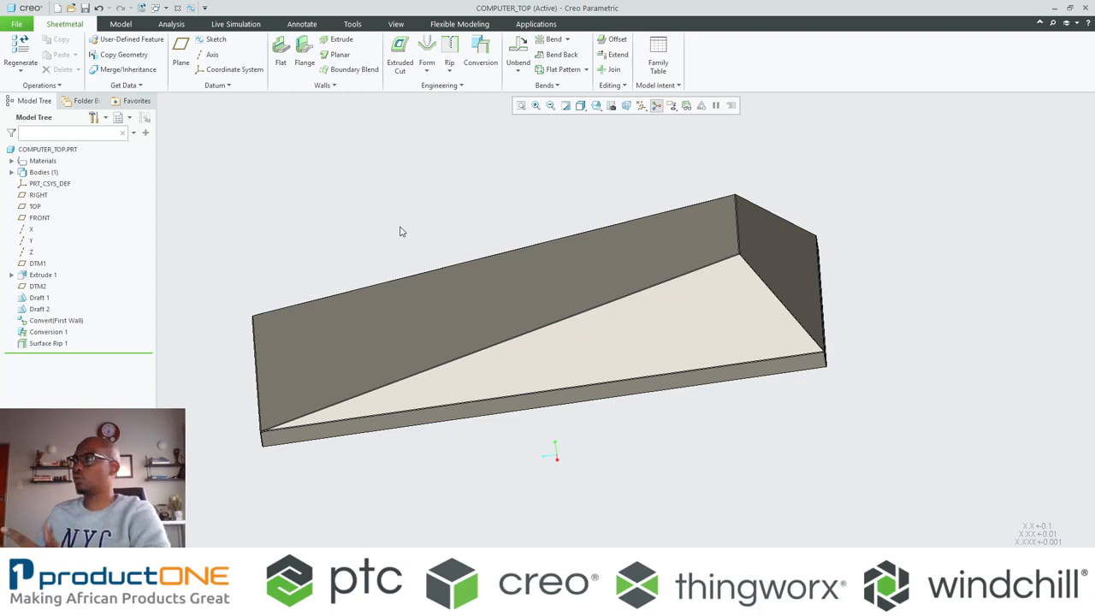
{"action": "middle_click_drag", "start_coordinate": [318, 206], "coordinate": [316, 164]}
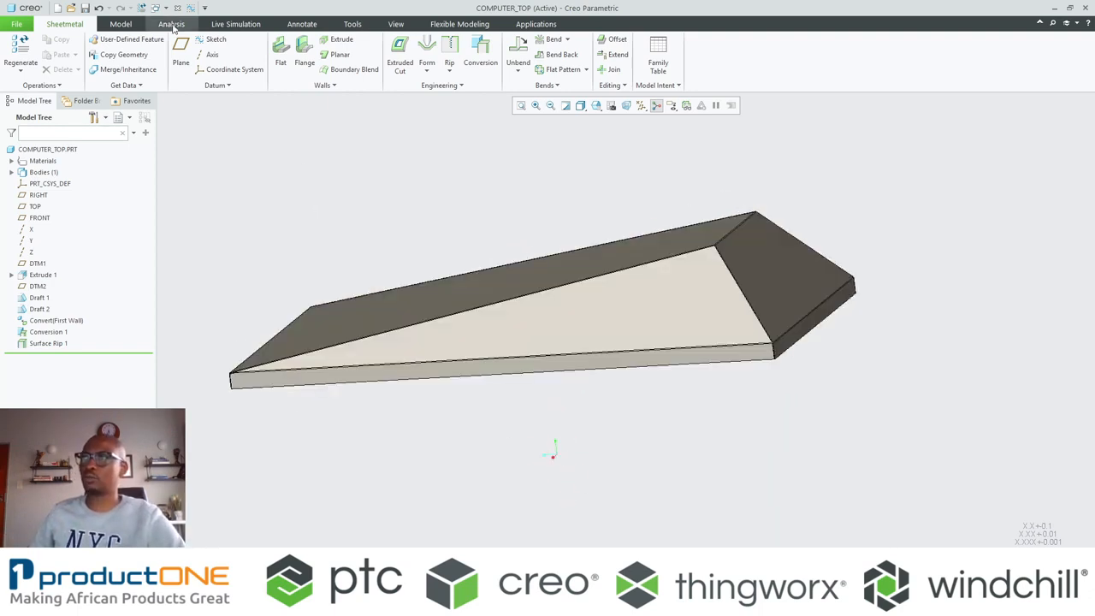
{"action": "middle_click_drag", "start_coordinate": [503, 240], "coordinate": [501, 411]}
{"action": "left_click", "coordinate": [508, 361]}
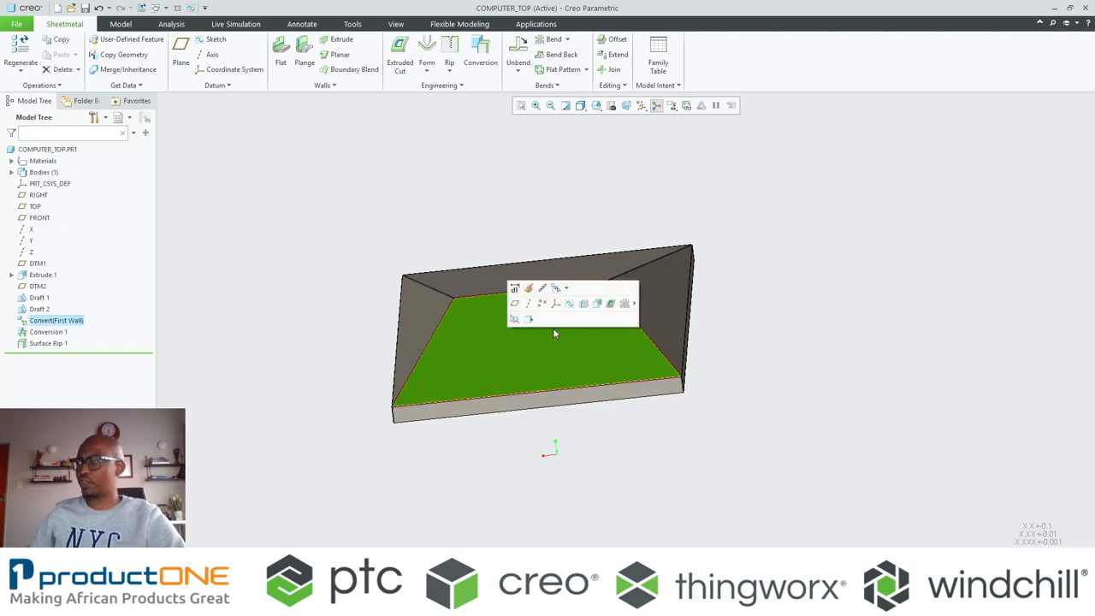
{"action": "left_click", "coordinate": [603, 303]}
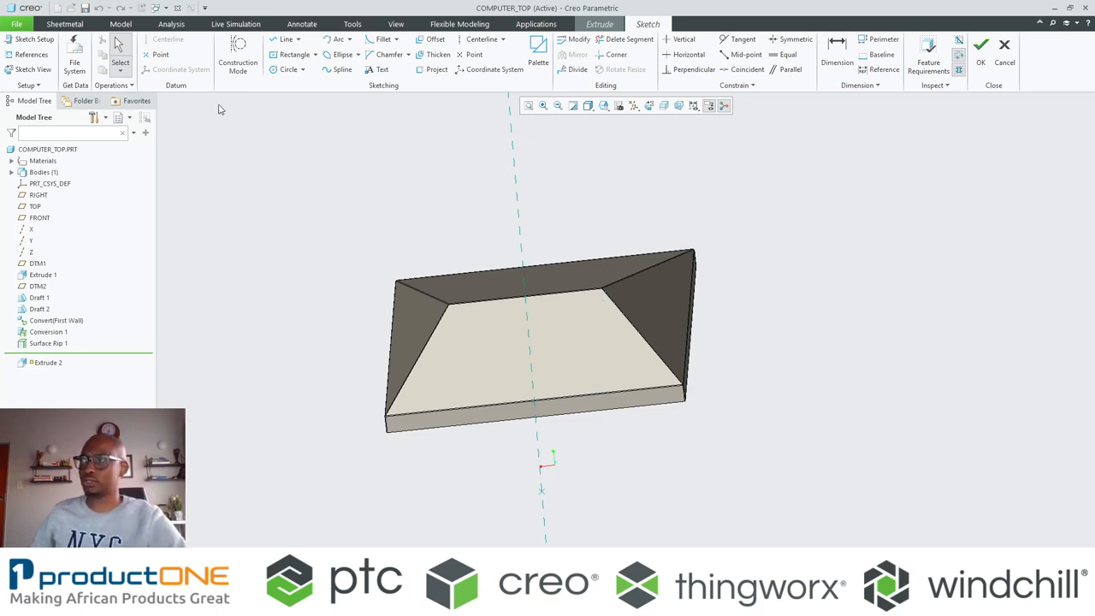
{"action": "left_click", "coordinate": [647, 106]}
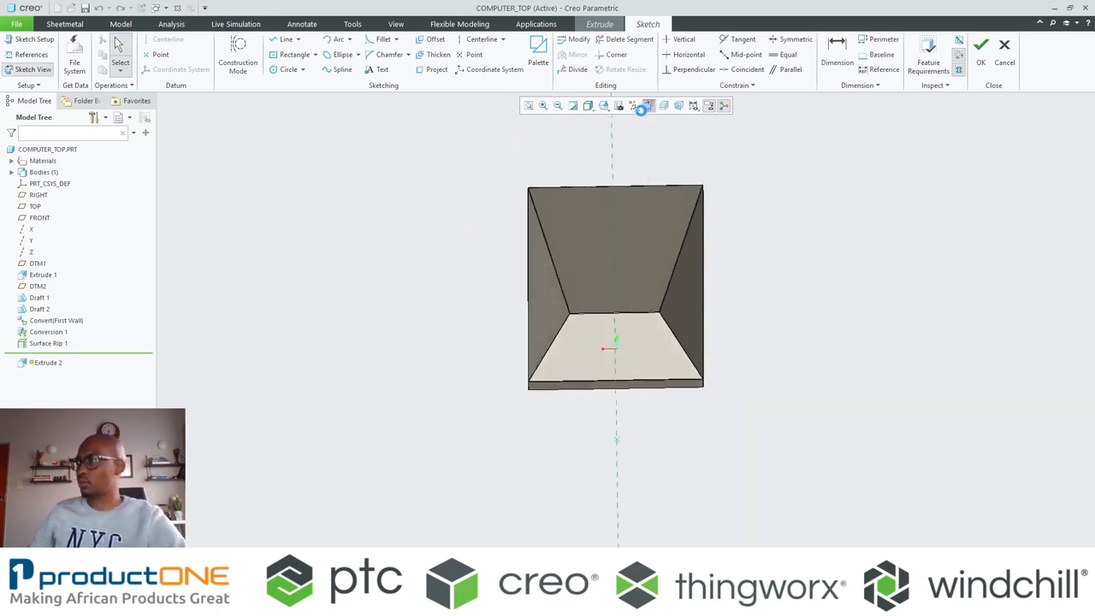
{"action": "left_click", "coordinate": [71, 49]}
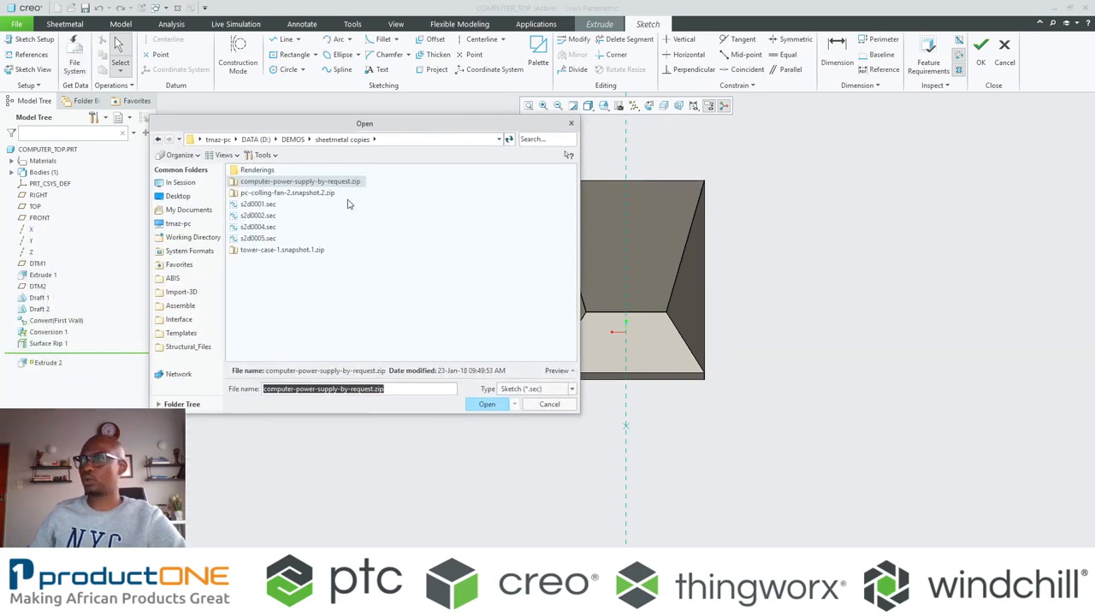
{"action": "double_click", "coordinate": [248, 216]}
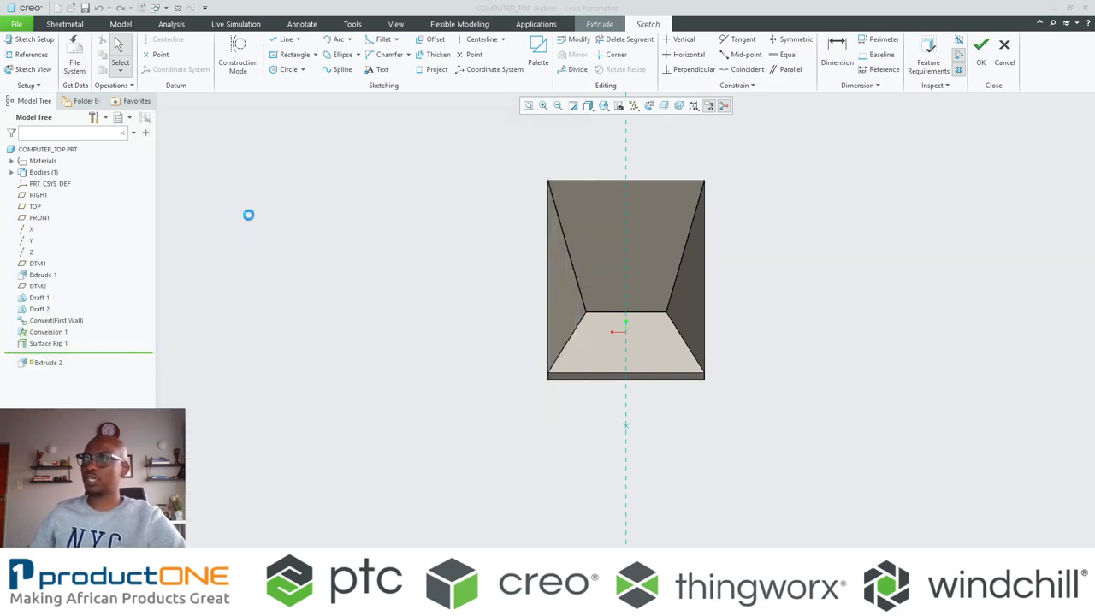
{"action": "left_click", "coordinate": [867, 304]}
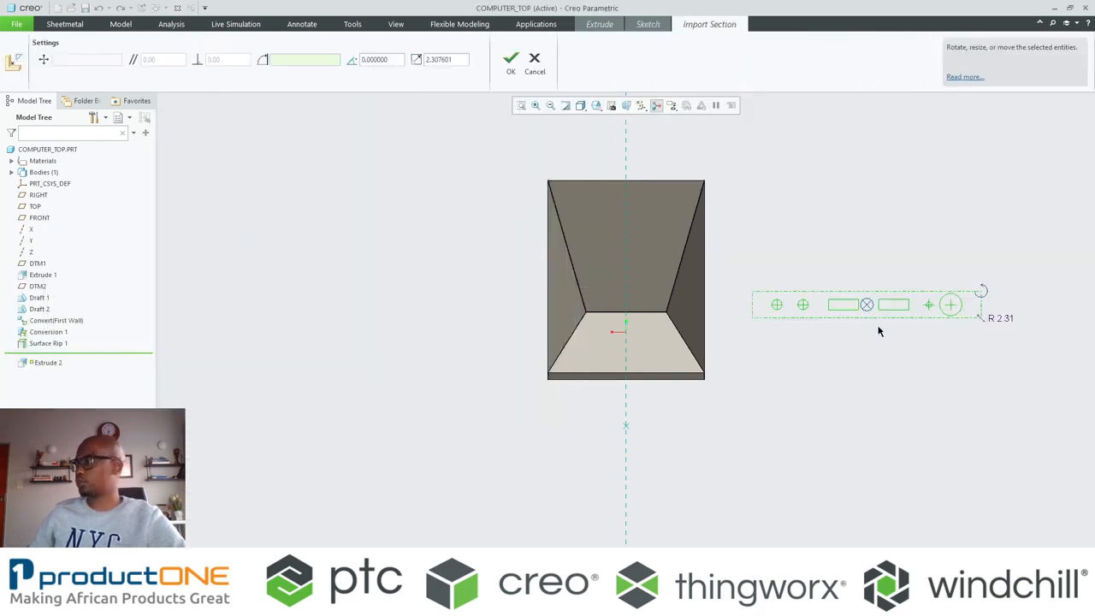
Step: Set the imported section's scale to 1, rotate it 180° and place it on the vertical reference within the slanted face
{"action": "double_click", "coordinate": [436, 59]}
{"action": "type", "text": "1"}
{"action": "key", "text": "Return"}
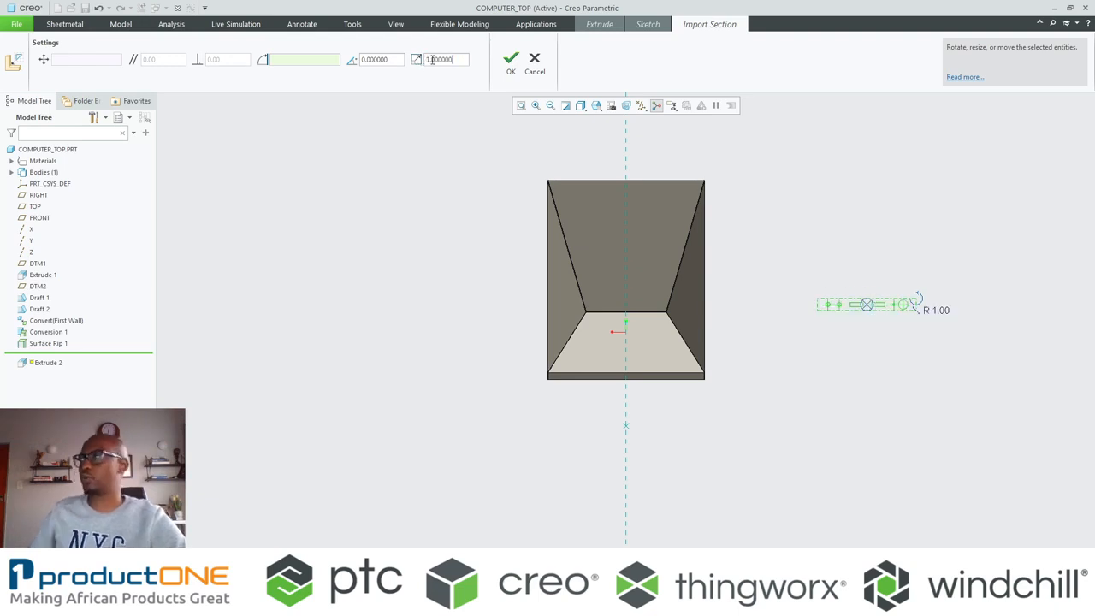
{"action": "left_click_drag", "start_coordinate": [921, 302], "coordinate": [629, 354]}
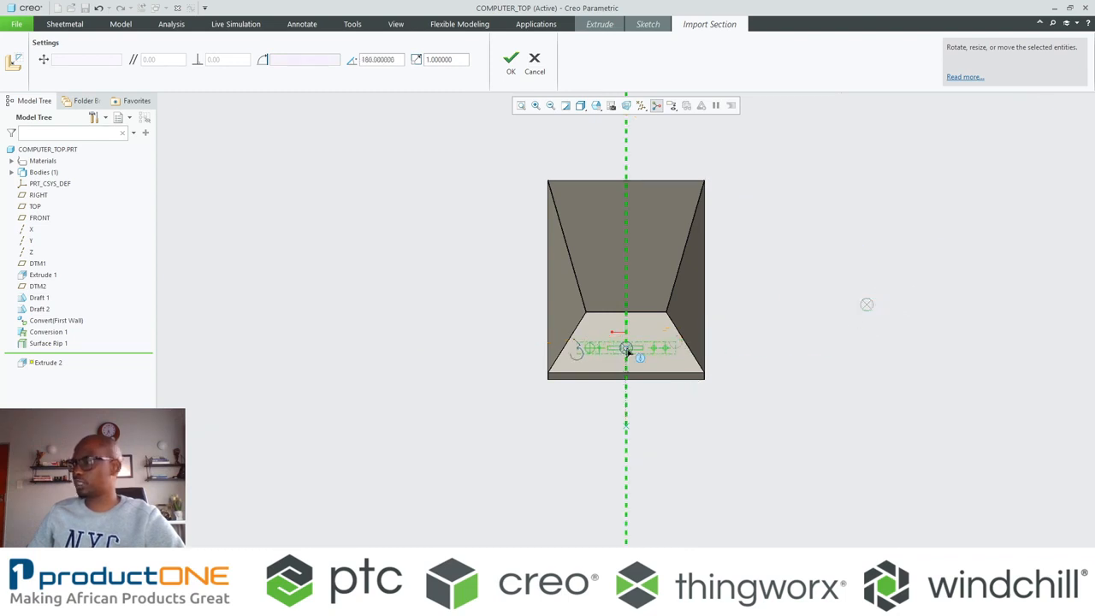
{"action": "scroll", "coordinate": [629, 353], "scroll_direction": "up", "scroll_amount": 5}
{"action": "left_click", "coordinate": [511, 62]}
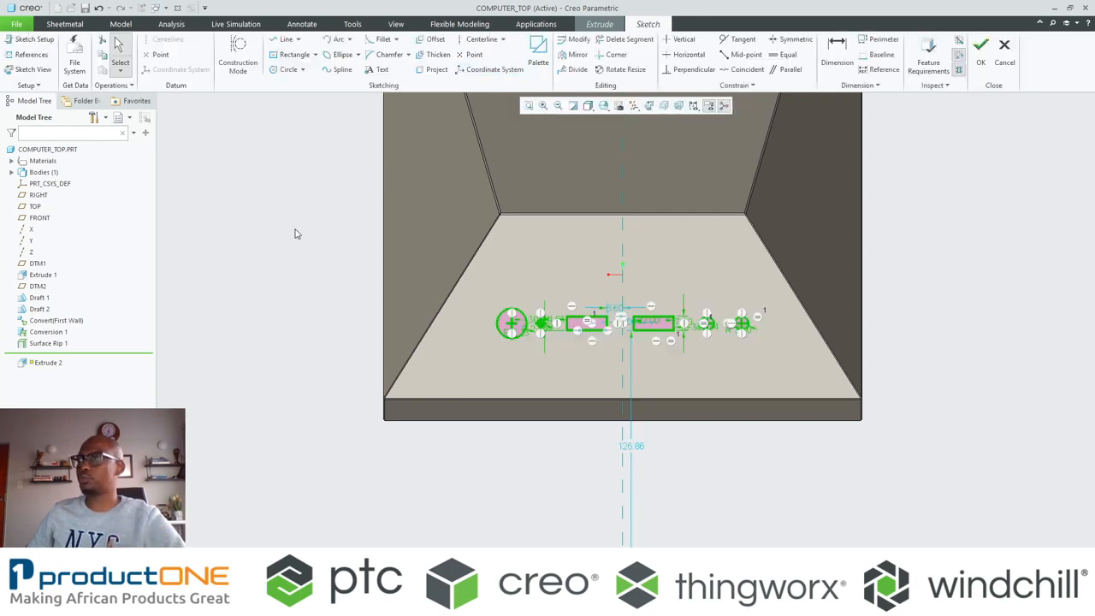
Step: Finish the sketch and cut the row of round and rectangular openings through the slanted face
{"action": "left_click", "coordinate": [981, 50]}
{"action": "middle_click", "coordinate": [899, 172]}
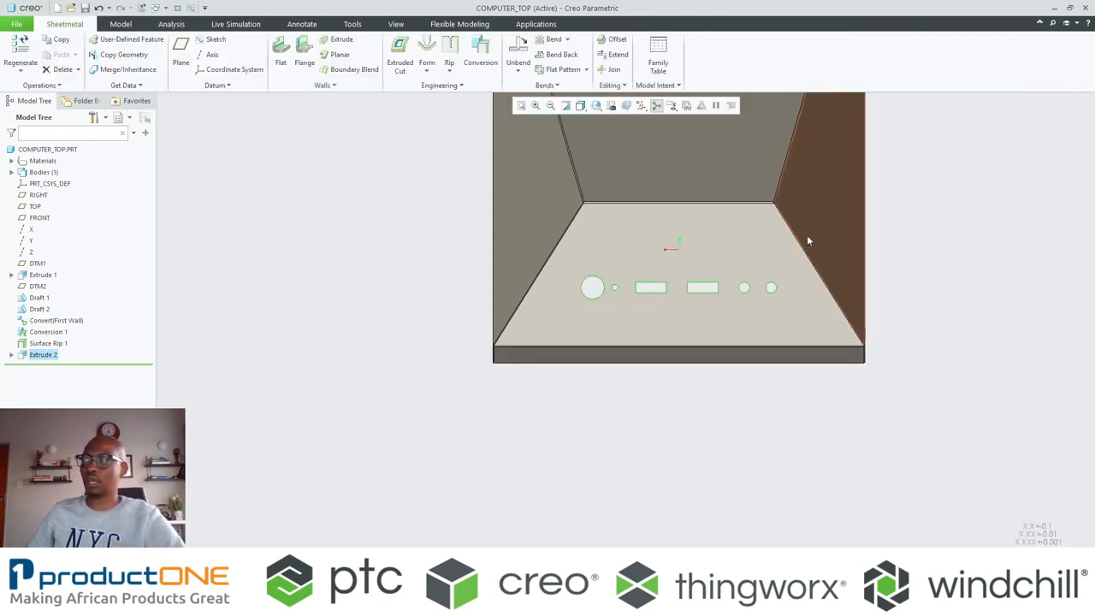
{"action": "middle_click_drag", "start_coordinate": [808, 238], "coordinate": [505, 236]}
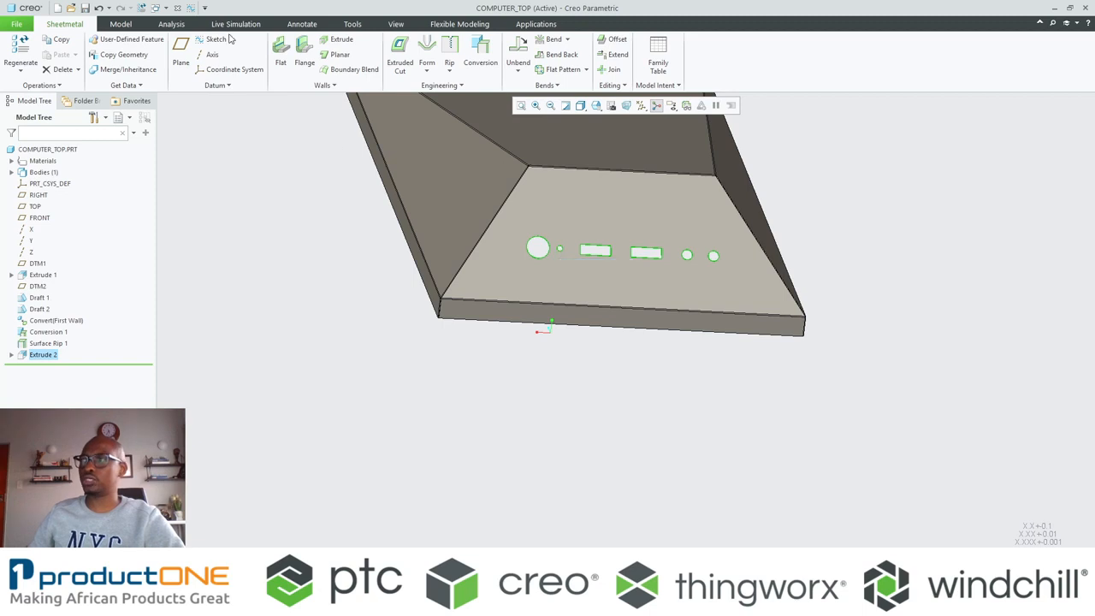
Step: Switch to the COMPUTER.ASM assembly and activate COMPUTER_BACK.PRT for editing
{"action": "left_click", "coordinate": [166, 7]}
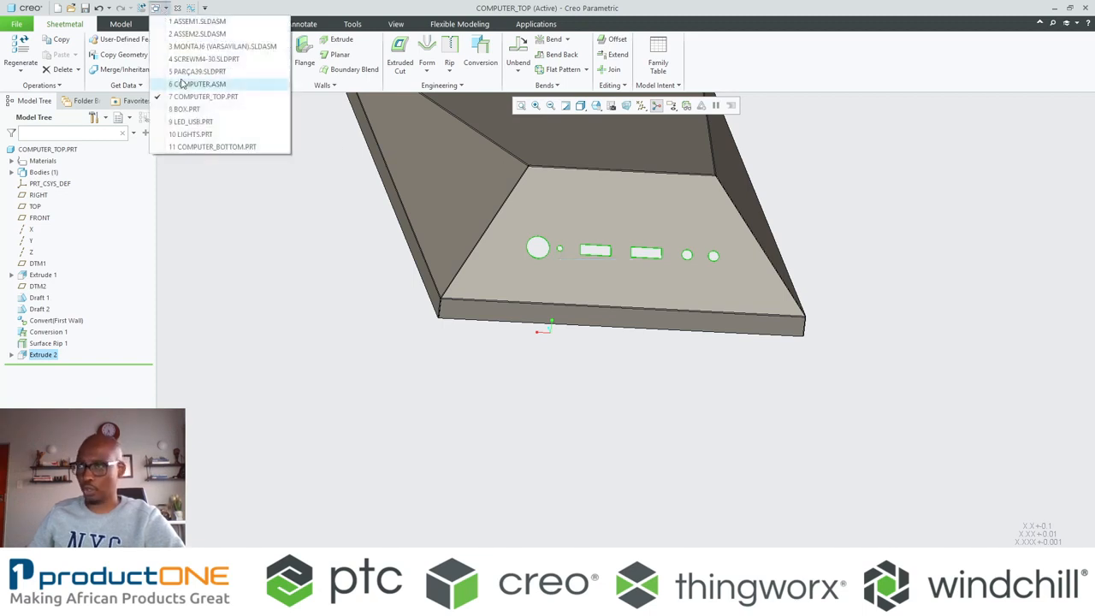
{"action": "left_click", "coordinate": [193, 84]}
{"action": "mouse_move", "coordinate": [599, 316]}
{"action": "middle_mouse_down"}
{"action": "mouse_move", "coordinate": [551, 288]}
{"action": "mouse_move", "coordinate": [534, 259]}
{"action": "mouse_move", "coordinate": [463, 271]}
{"action": "mouse_move", "coordinate": [540, 278]}
{"action": "mouse_move", "coordinate": [514, 280]}
{"action": "mouse_move", "coordinate": [652, 266]}
{"action": "mouse_move", "coordinate": [621, 271]}
{"action": "middle_mouse_up"}
{"action": "left_click", "coordinate": [620, 272]}
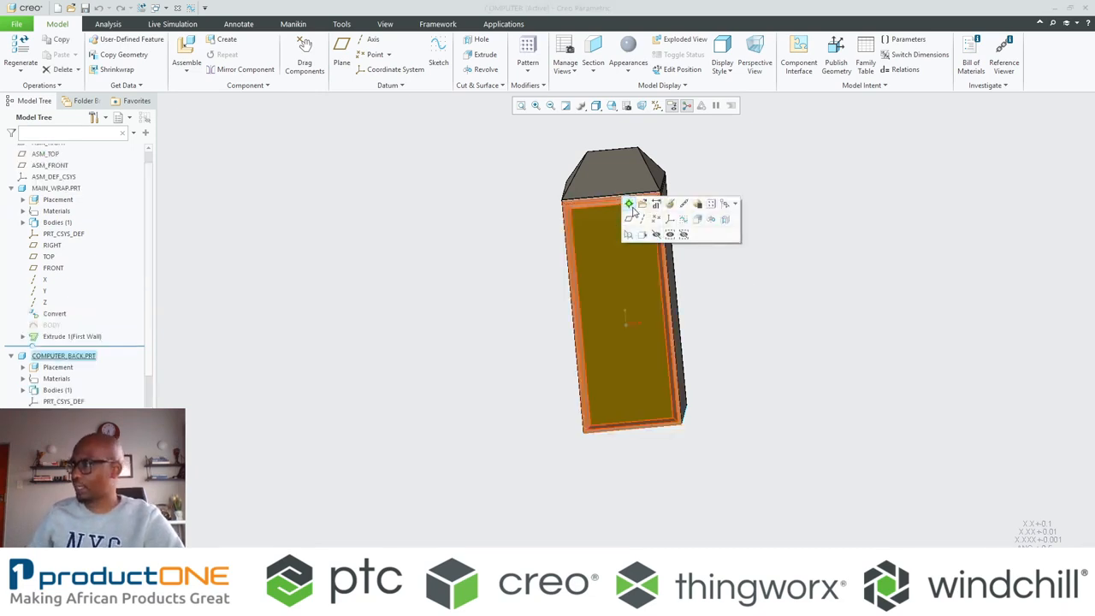
{"action": "left_click", "coordinate": [629, 205]}
Step: Start an extrude sketch on the back panel's flat face, viewed square-on, and import the section s2d0005.sec
{"action": "left_click", "coordinate": [590, 276]}
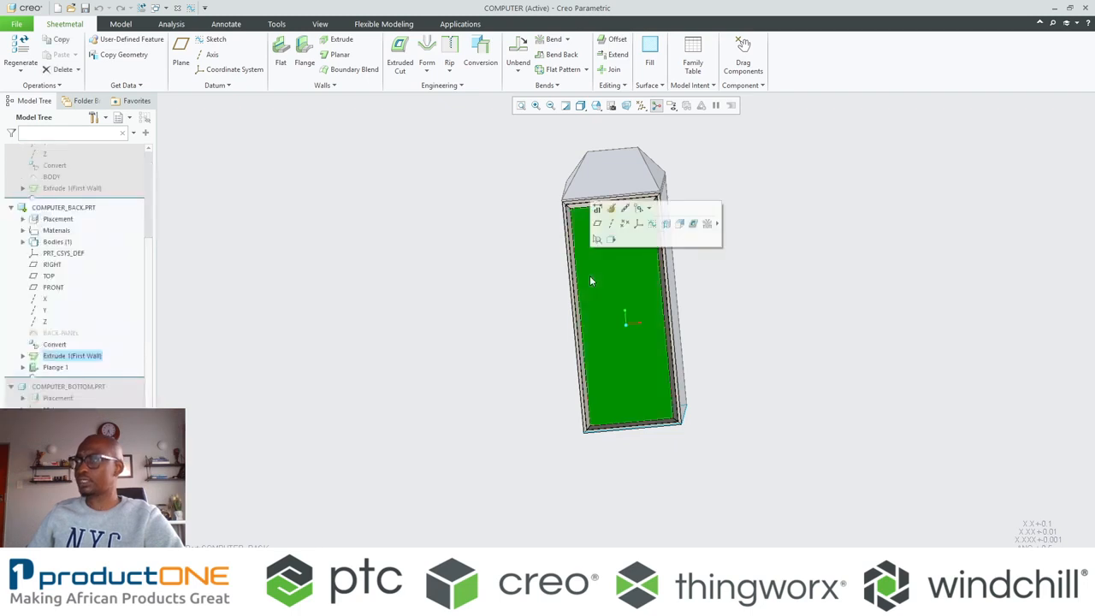
{"action": "left_click", "coordinate": [682, 225]}
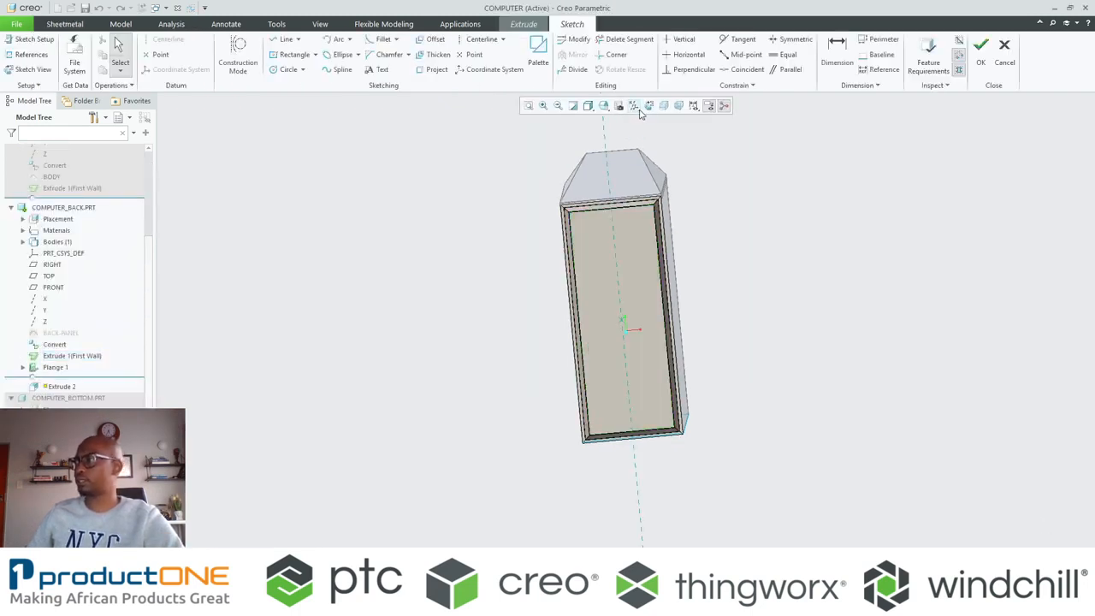
{"action": "left_click", "coordinate": [634, 106]}
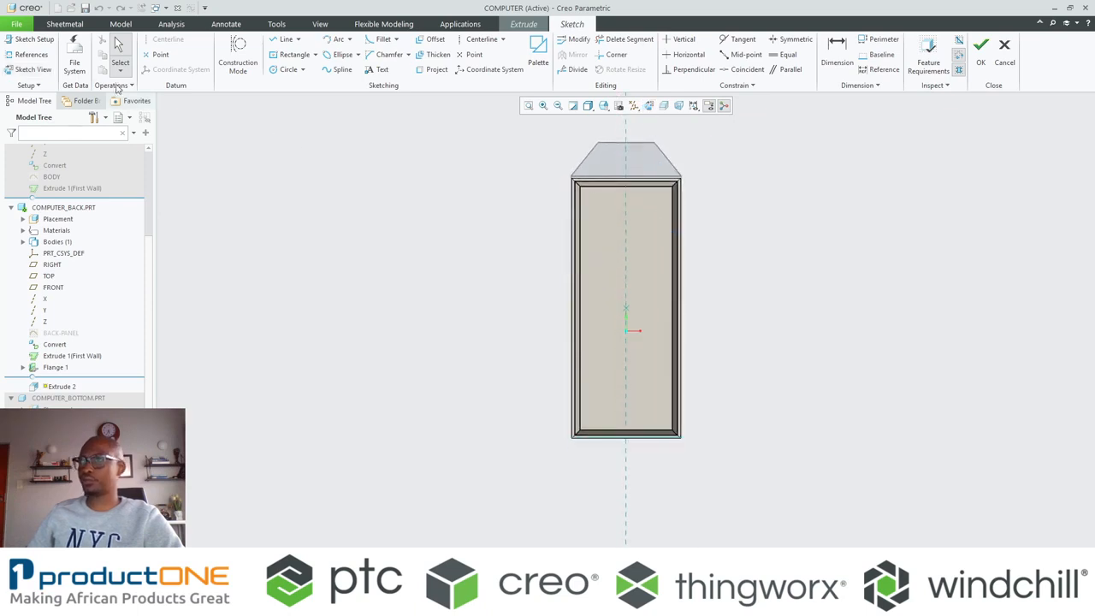
{"action": "left_click", "coordinate": [74, 59]}
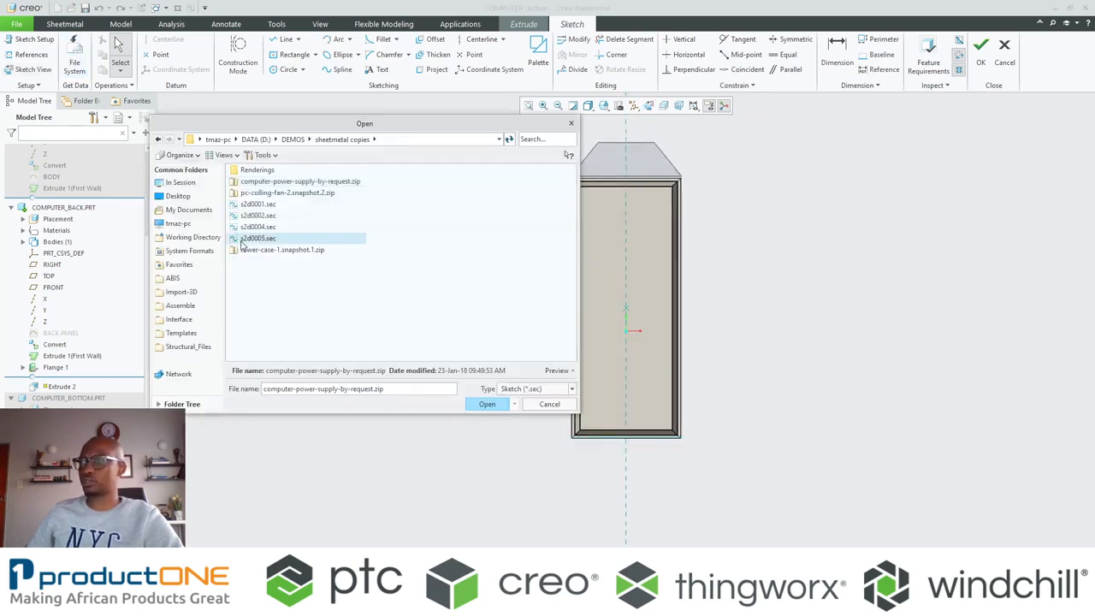
{"action": "double_click", "coordinate": [256, 238]}
{"action": "left_click", "coordinate": [718, 330]}
{"action": "scroll", "coordinate": [718, 332], "scroll_direction": "up", "scroll_amount": 3}
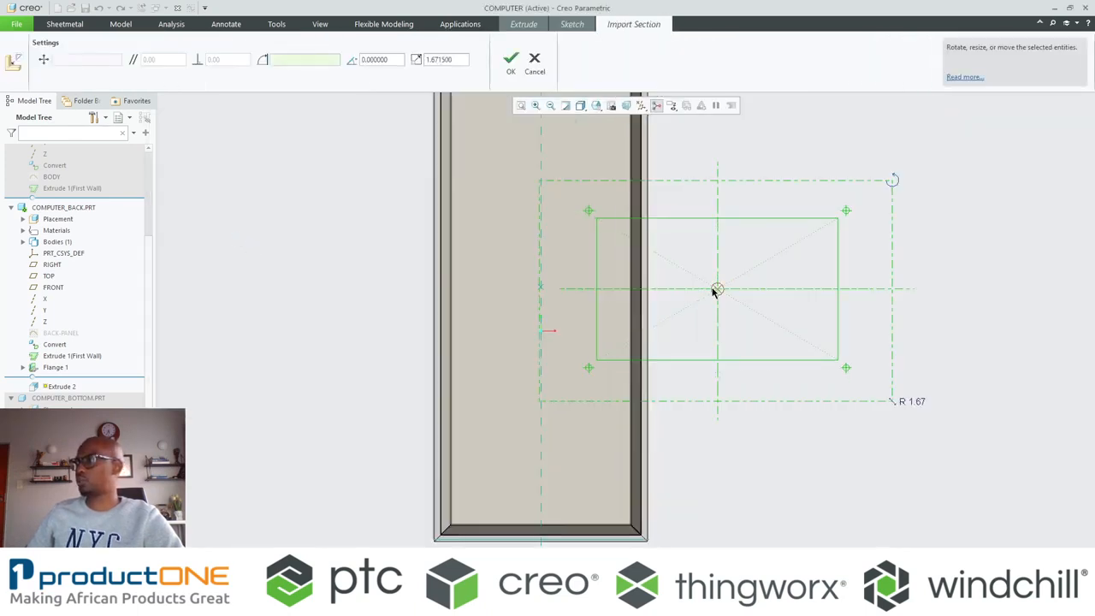
Step: Place the imported section at scale 1 on the vertical reference near the panel's lower end and complete the cut
{"action": "left_click_drag", "start_coordinate": [717, 291], "coordinate": [549, 357]}
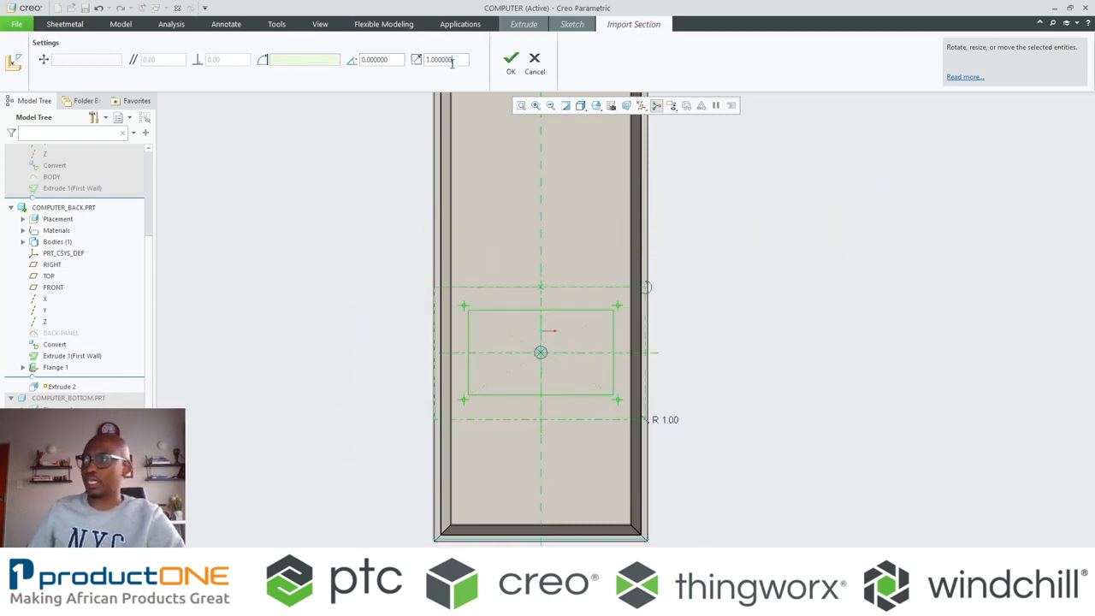
{"action": "left_click_drag", "start_coordinate": [541, 353], "coordinate": [542, 428]}
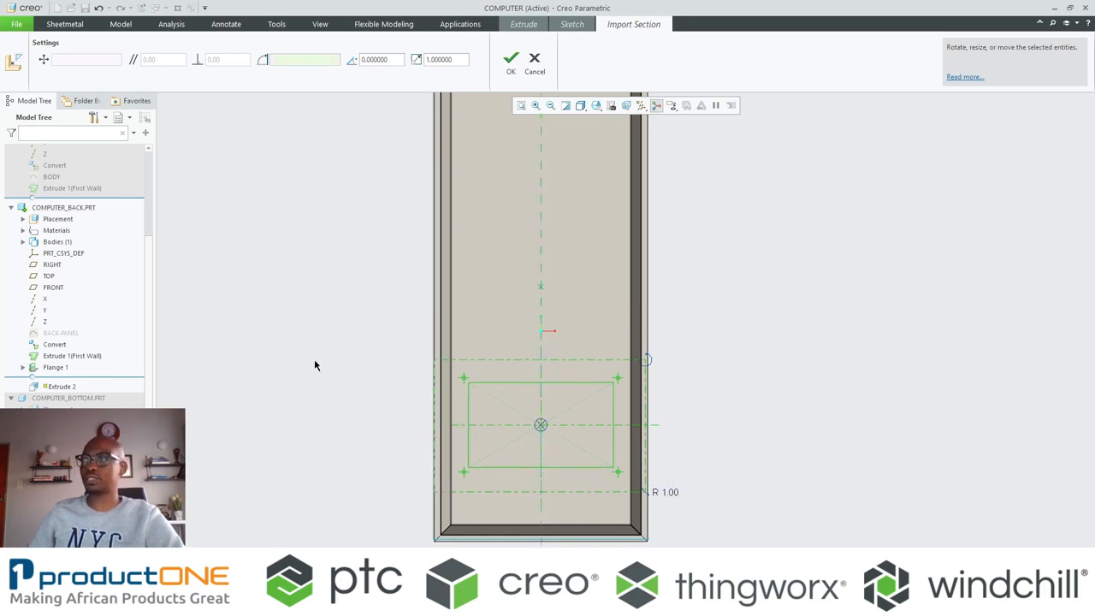
{"action": "left_click", "coordinate": [511, 62]}
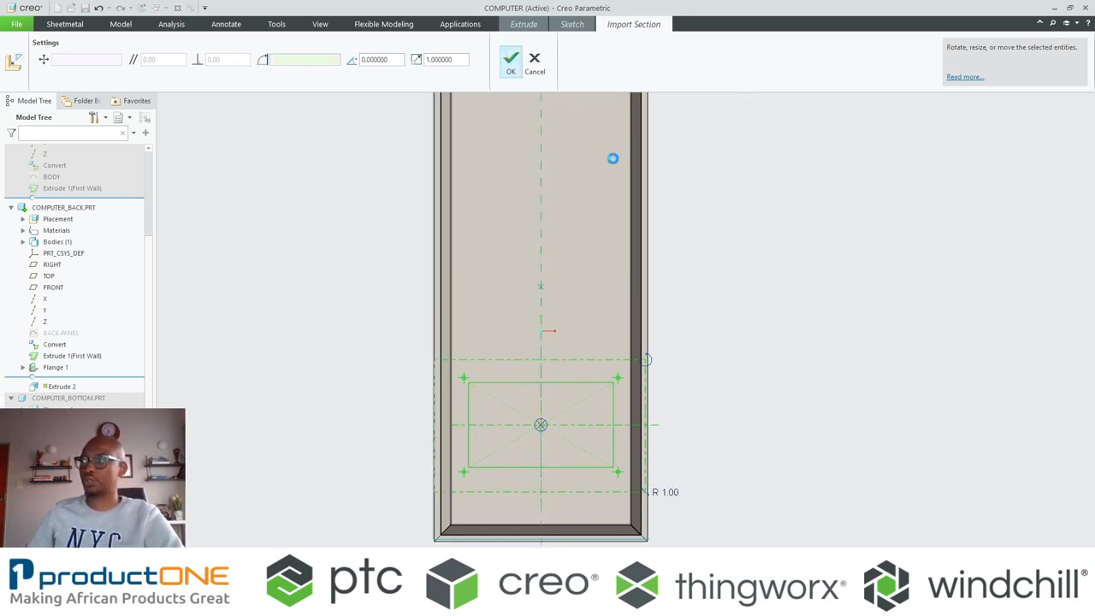
{"action": "scroll", "coordinate": [693, 204], "scroll_direction": "up", "scroll_amount": 1}
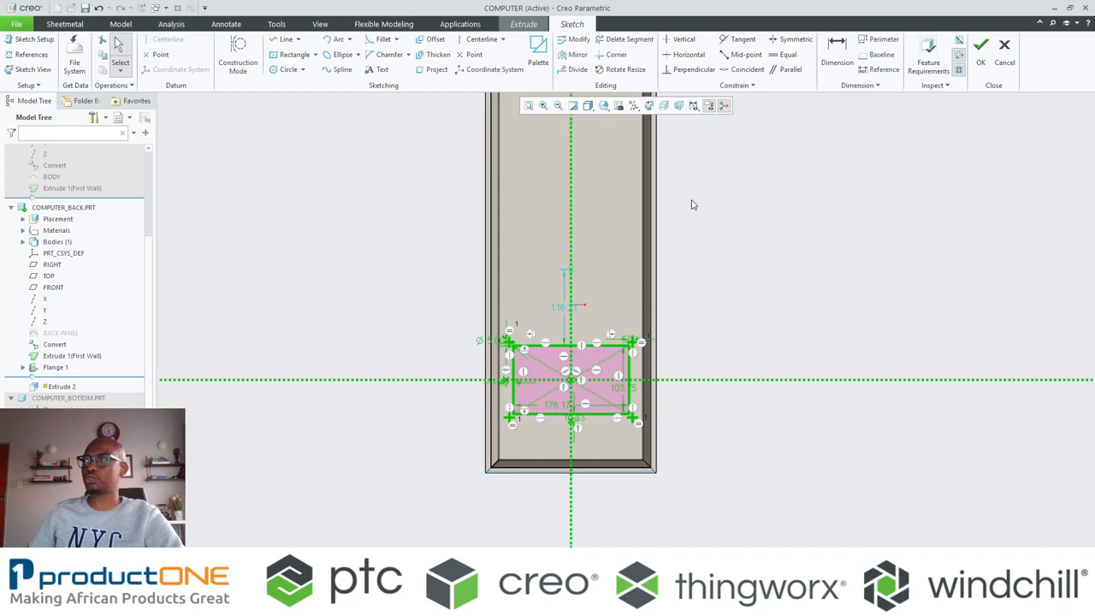
{"action": "left_click", "coordinate": [981, 51]}
{"action": "middle_click", "coordinate": [789, 260]}
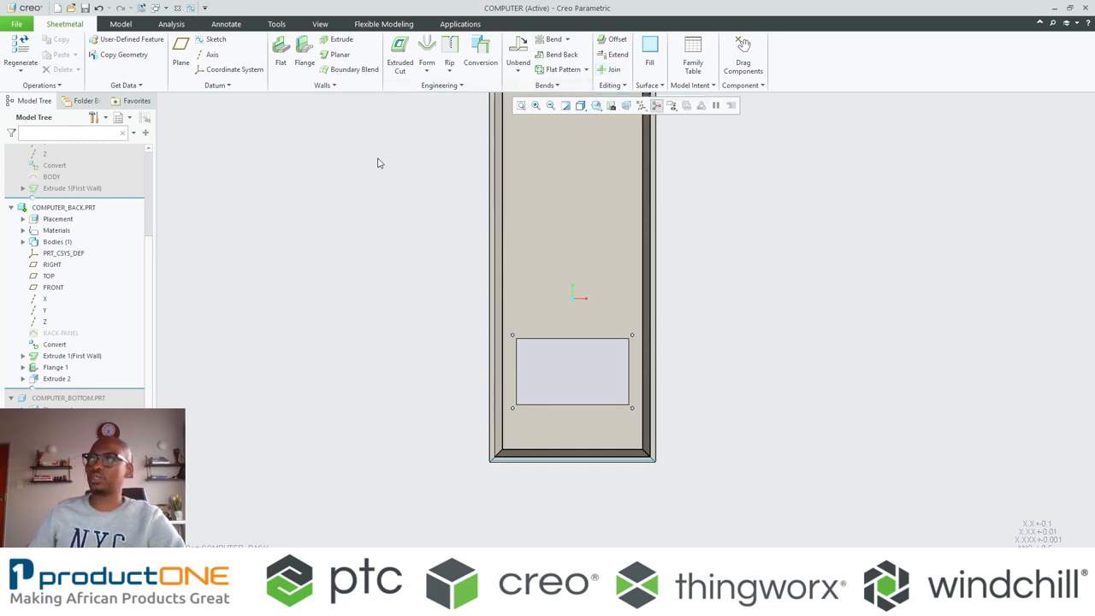
Step: Start another extrude sketch on the back panel's flat face and import the section s2d0004.sec
{"action": "left_click", "coordinate": [581, 232]}
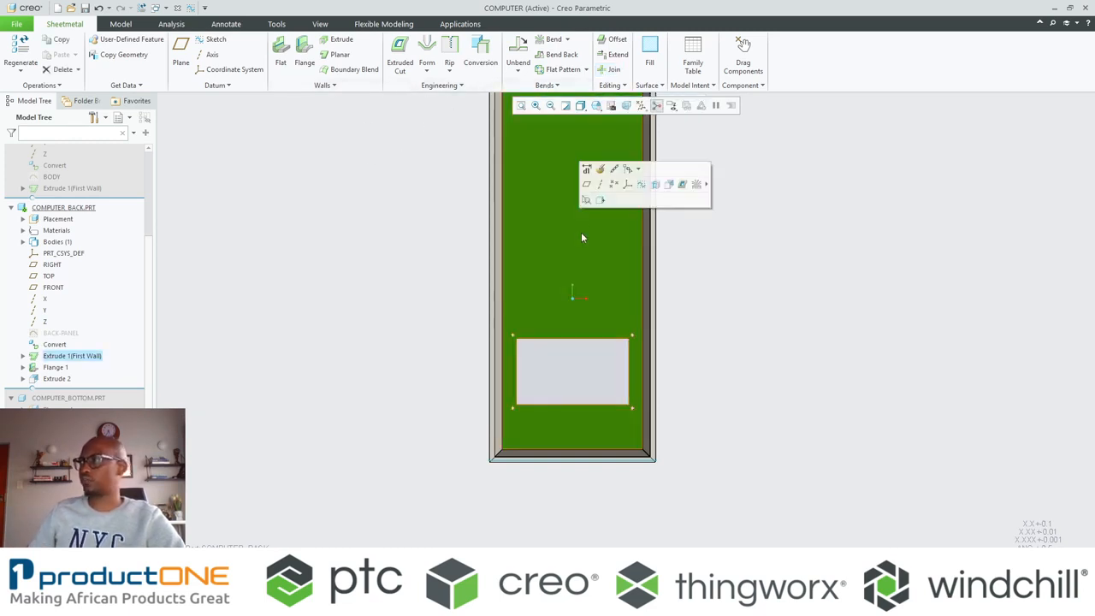
{"action": "left_click", "coordinate": [673, 187]}
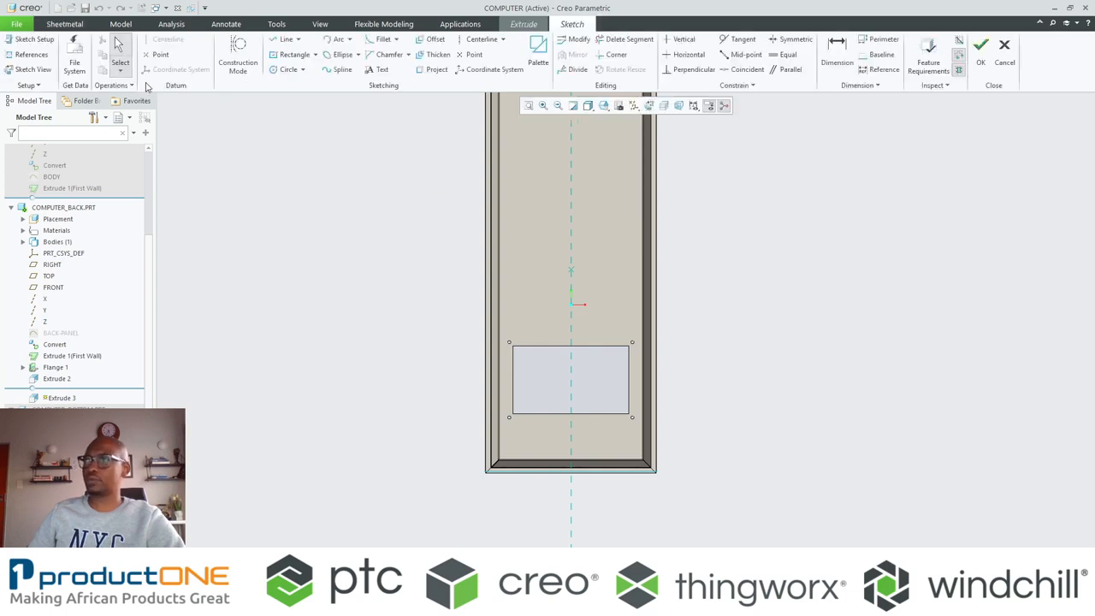
{"action": "left_click", "coordinate": [74, 57]}
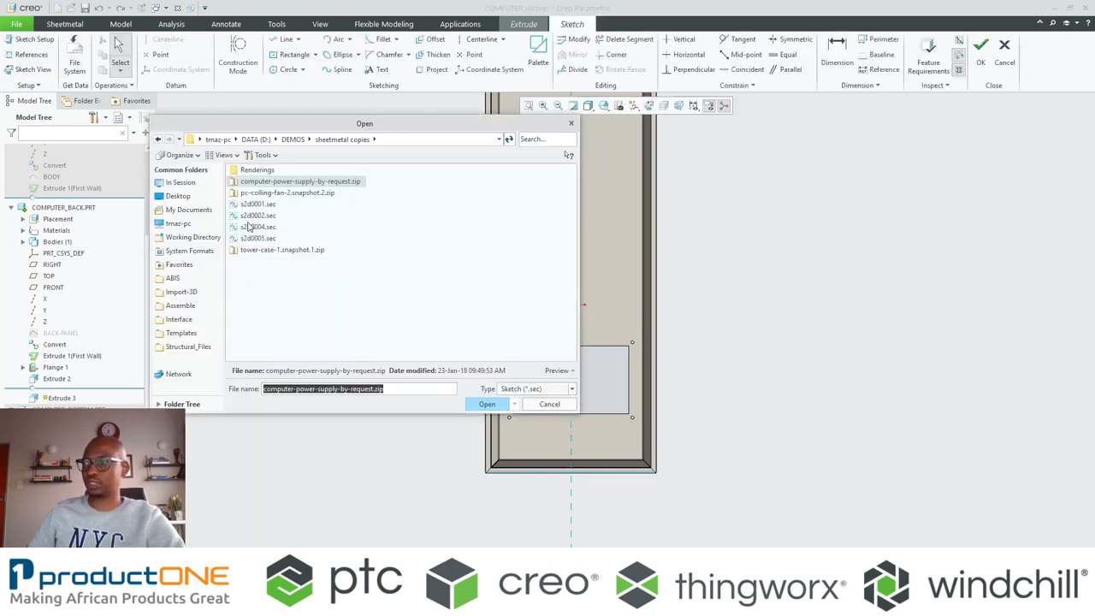
{"action": "double_click", "coordinate": [249, 227]}
{"action": "left_click", "coordinate": [786, 306]}
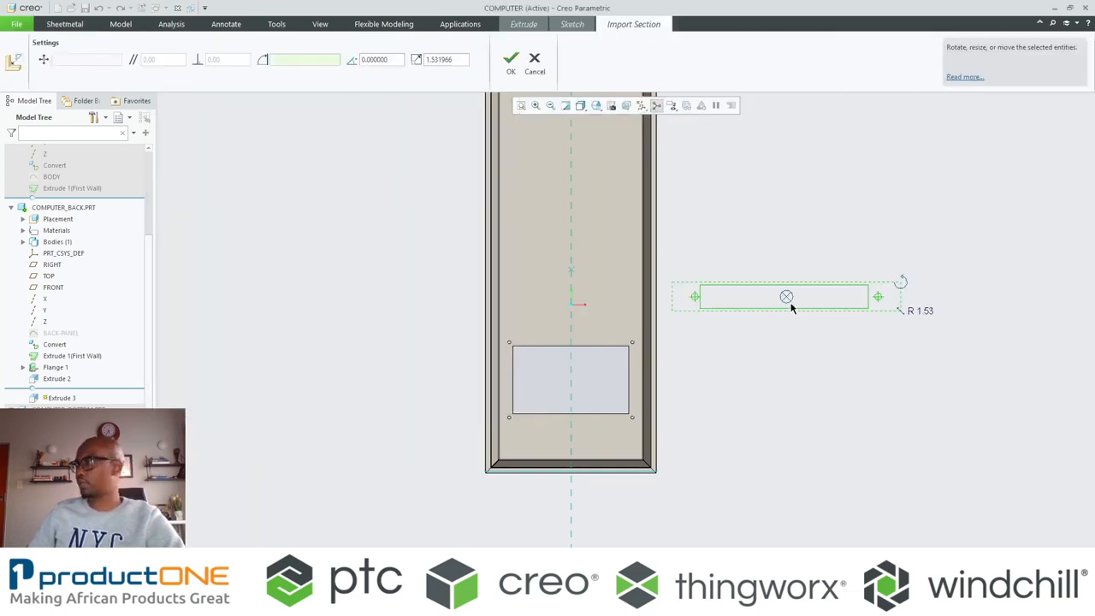
Step: Set the slot section's scale to 1, position it on the vertical reference above the rectangular opening, and complete the cut
{"action": "left_click_drag", "start_coordinate": [786, 300], "coordinate": [571, 291]}
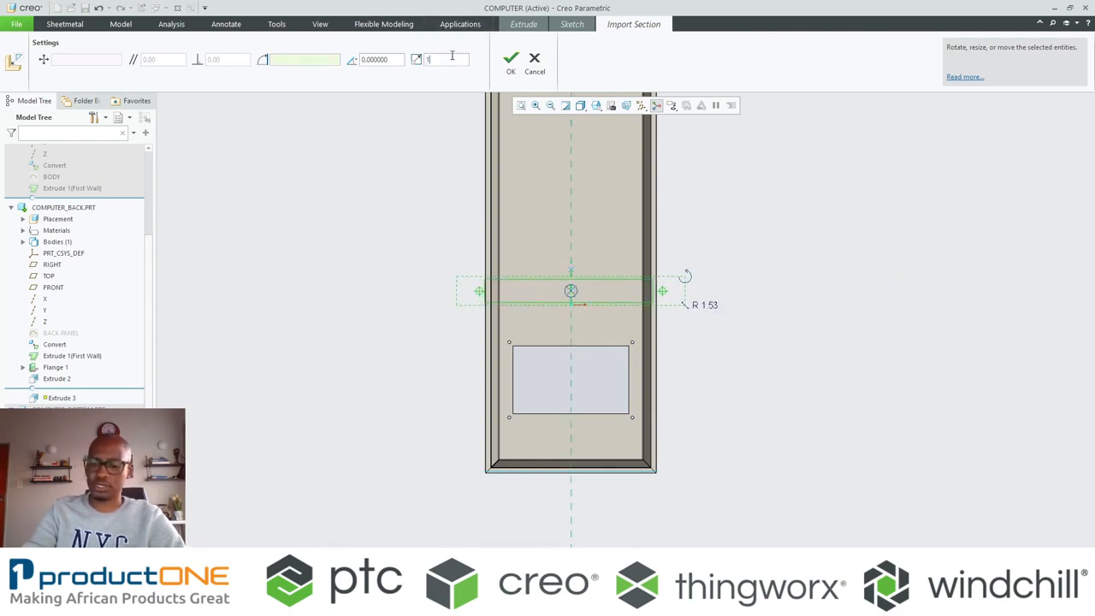
{"action": "left_click", "coordinate": [452, 56]}
{"action": "type", "text": "1"}
{"action": "key", "text": "Return"}
{"action": "scroll", "coordinate": [596, 295], "scroll_direction": "up", "scroll_amount": 4}
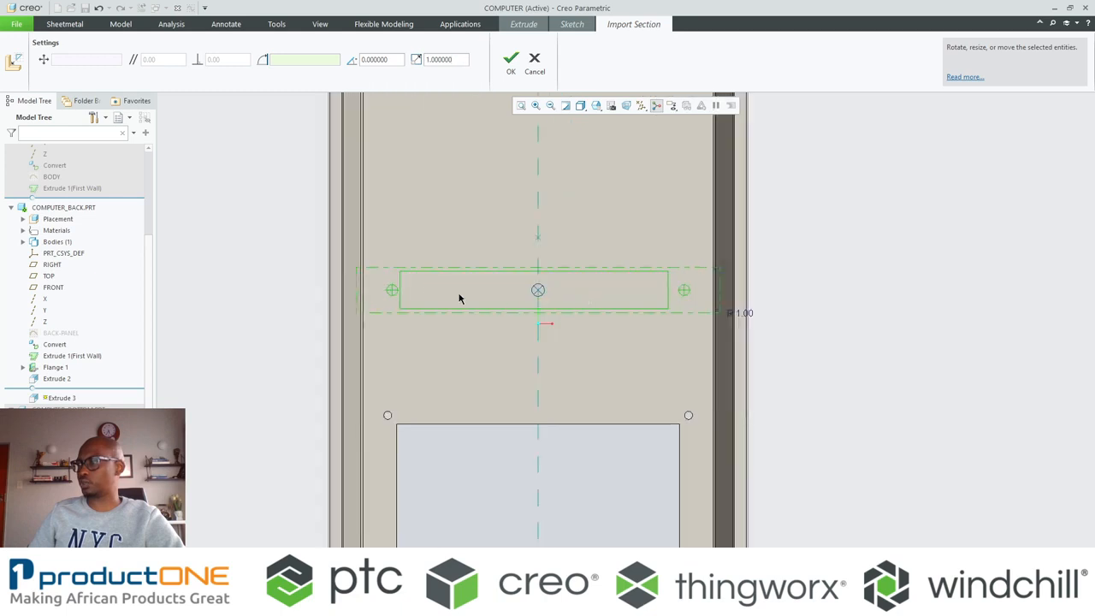
{"action": "left_click_drag", "start_coordinate": [539, 298], "coordinate": [541, 329]}
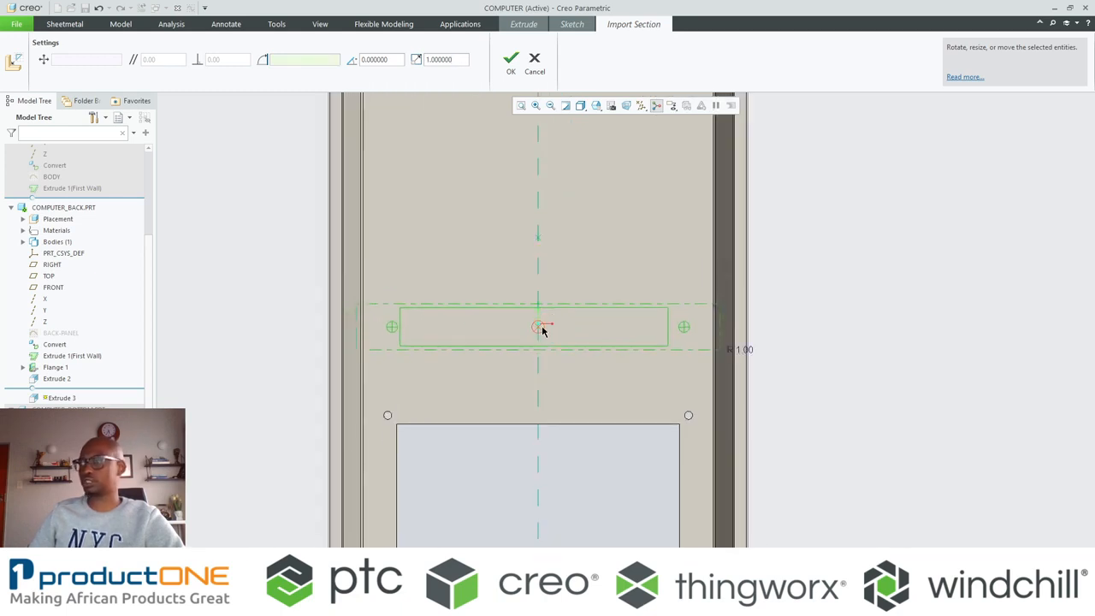
{"action": "left_click", "coordinate": [511, 60]}
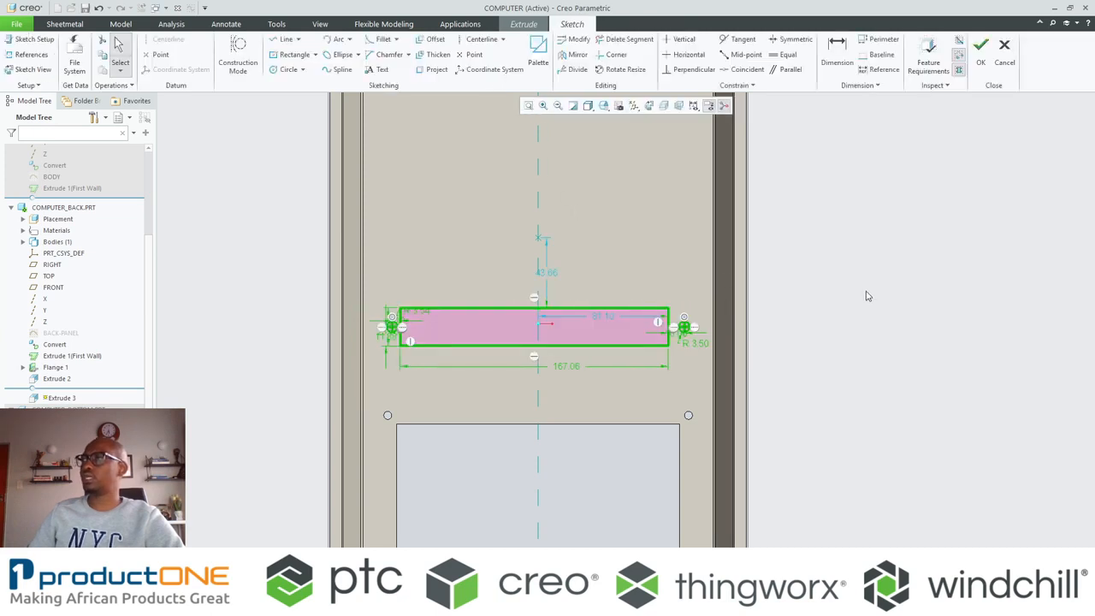
{"action": "left_click", "coordinate": [980, 51]}
{"action": "middle_click", "coordinate": [876, 206]}
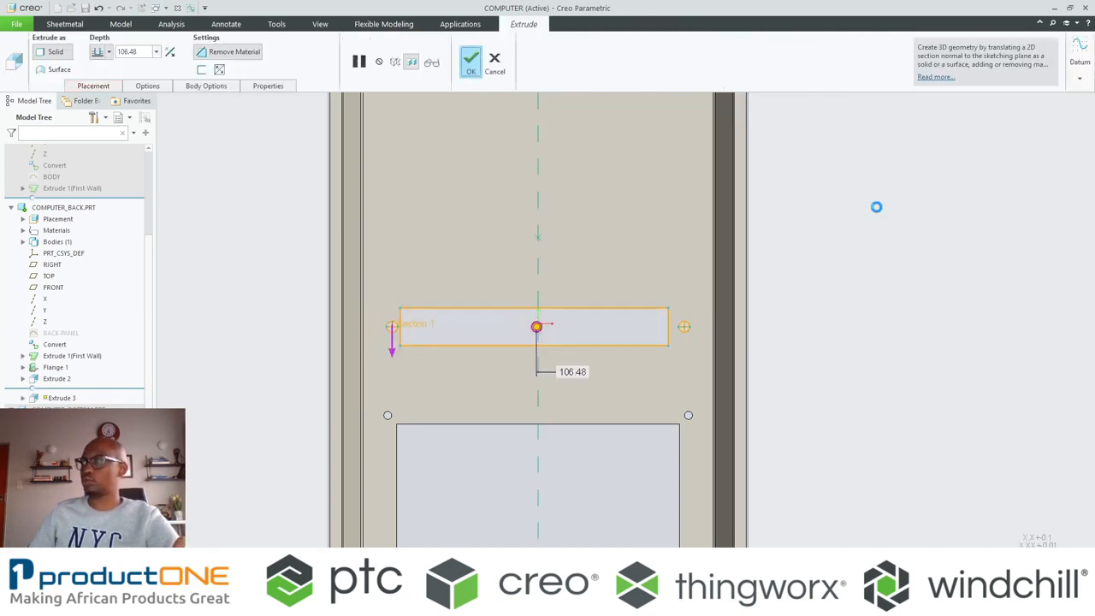
Step: Start a direction pattern of the slot cut along the back panel's long vertical edge with 4 members
{"action": "right_click", "coordinate": [878, 212]}
{"action": "left_click", "coordinate": [879, 174]}
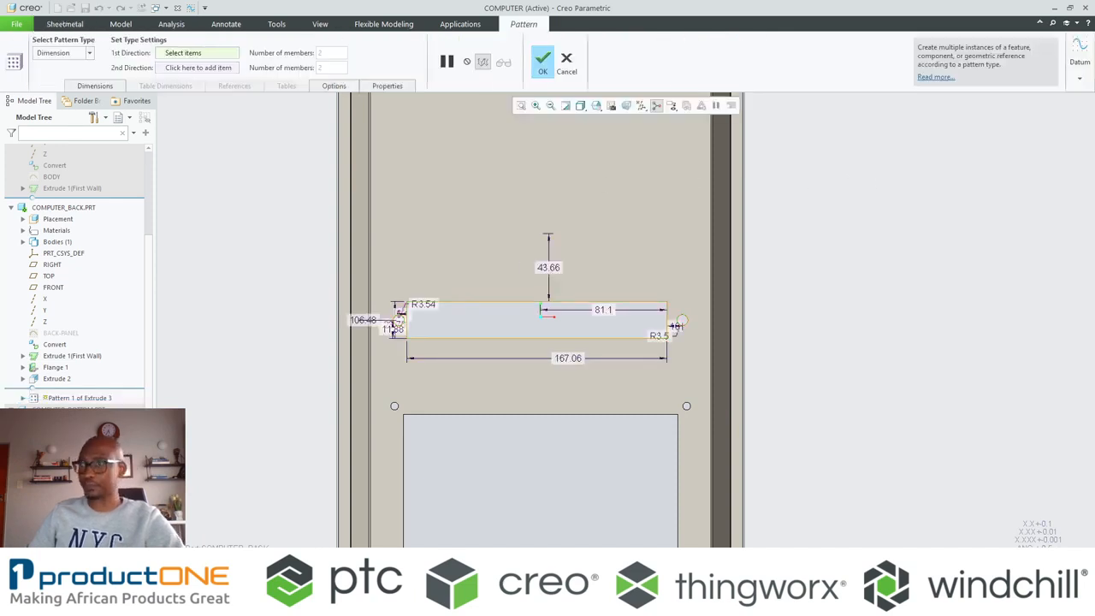
{"action": "left_click", "coordinate": [61, 53]}
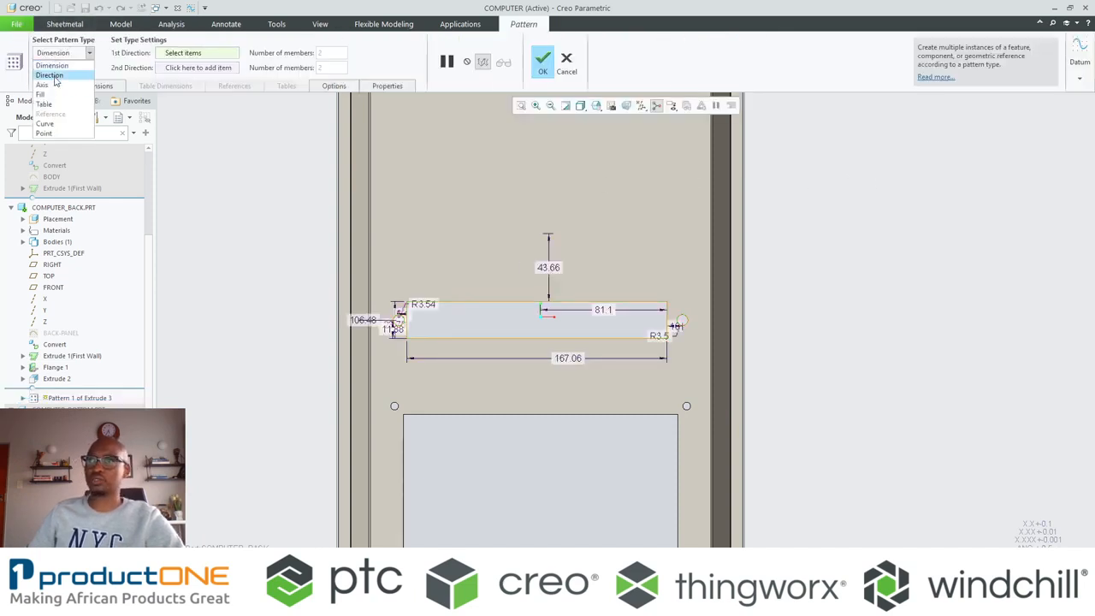
{"action": "left_click", "coordinate": [50, 77]}
{"action": "left_click", "coordinate": [369, 187]}
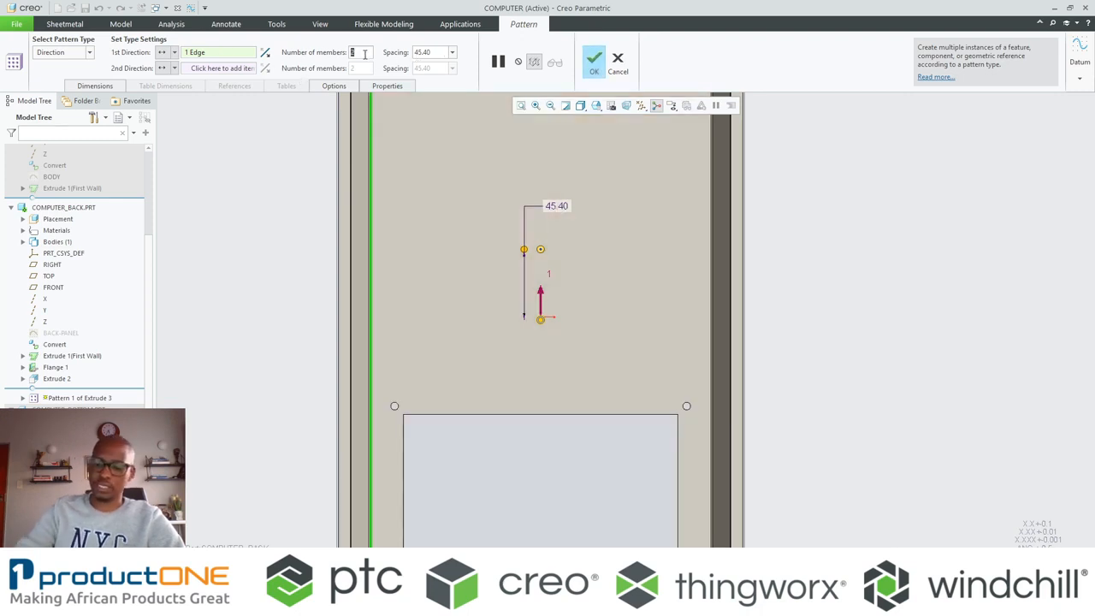
{"action": "type", "text": "4"}
{"action": "key", "text": "Return"}
Step: Set the slot pattern's spacing to 50 and complete the pattern
{"action": "scroll", "coordinate": [759, 499], "scroll_direction": "down", "scroll_amount": 2}
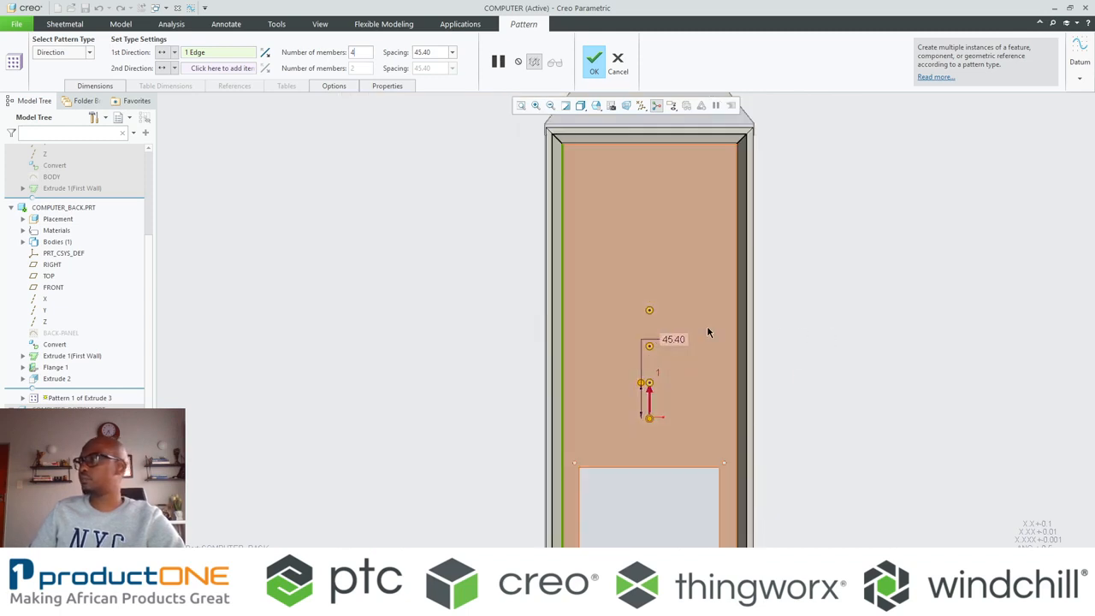
{"action": "double_click", "coordinate": [673, 339]}
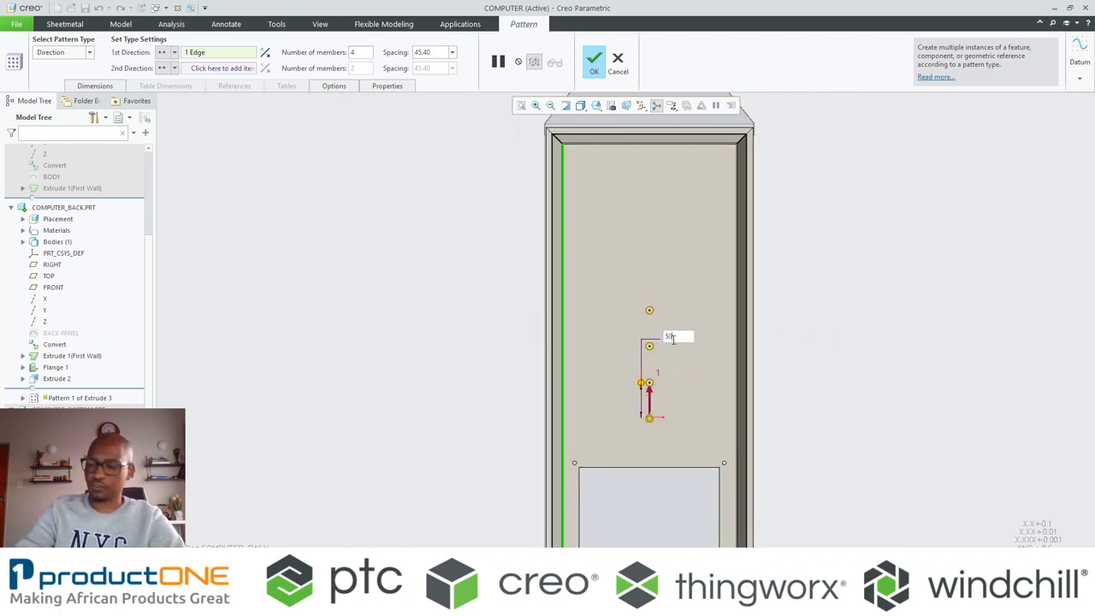
{"action": "type", "text": "50"}
{"action": "key", "text": "Return"}
{"action": "middle_click", "coordinate": [773, 317]}
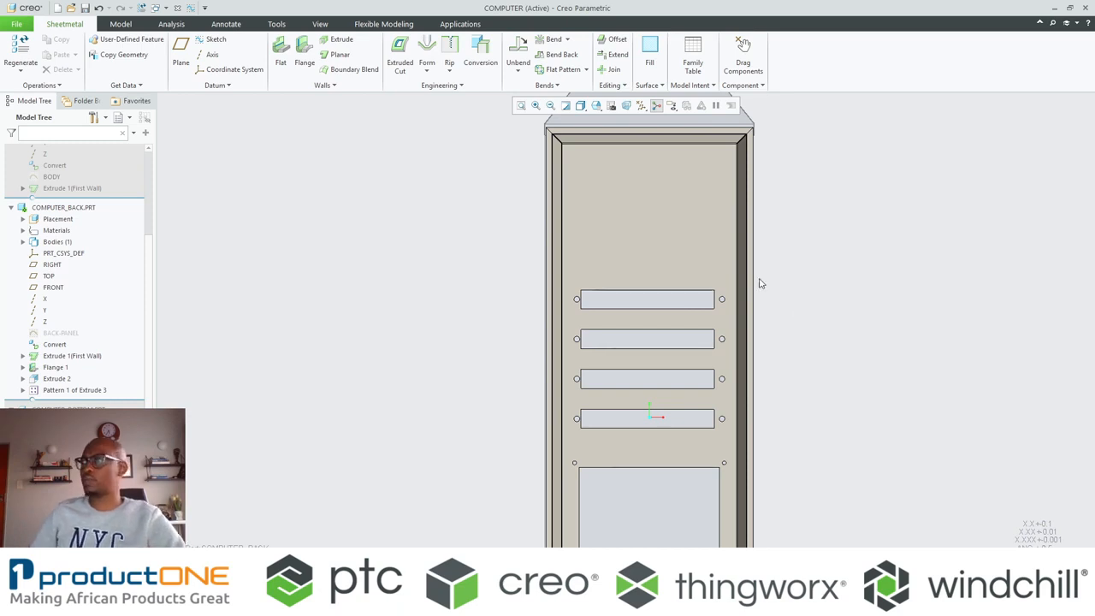
Step: Start an extrude sketch on the back panel's flat face and import the section s2d0001.sec
{"action": "left_click", "coordinate": [688, 249]}
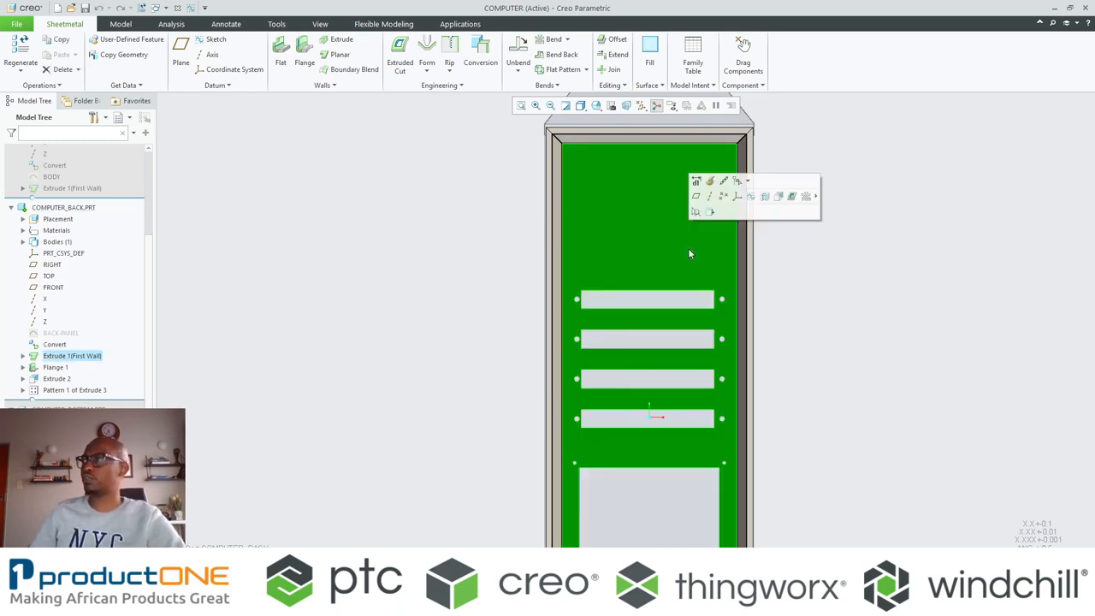
{"action": "left_click", "coordinate": [777, 199]}
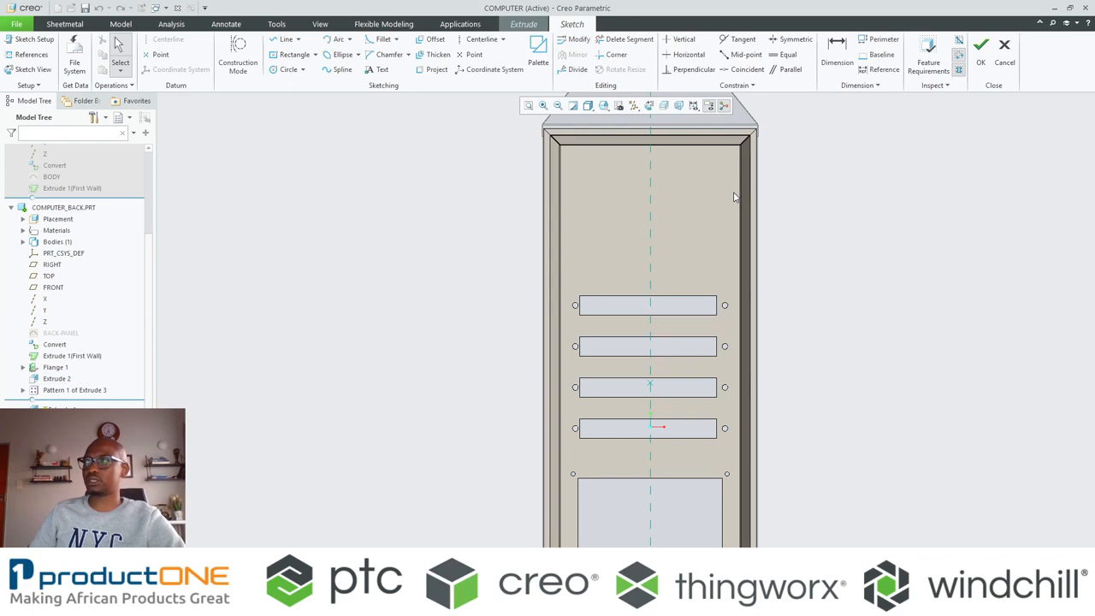
{"action": "left_click", "coordinate": [75, 60]}
{"action": "double_click", "coordinate": [265, 206]}
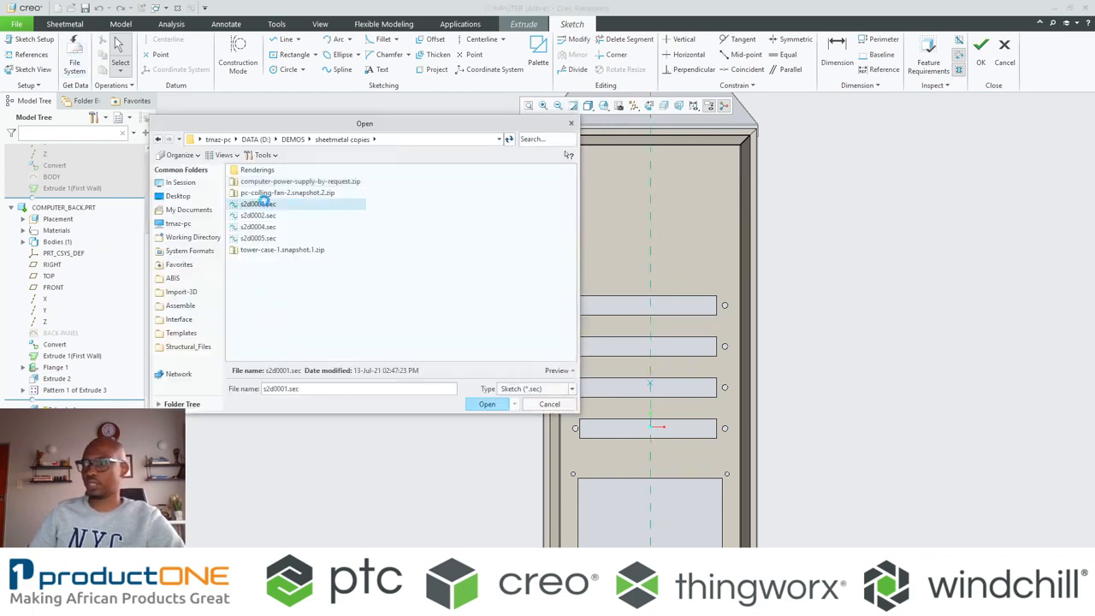
Step: Place the imported fan and socket section at scale 1 and move it onto the panel face above the patterned slots
{"action": "left_click", "coordinate": [734, 216]}
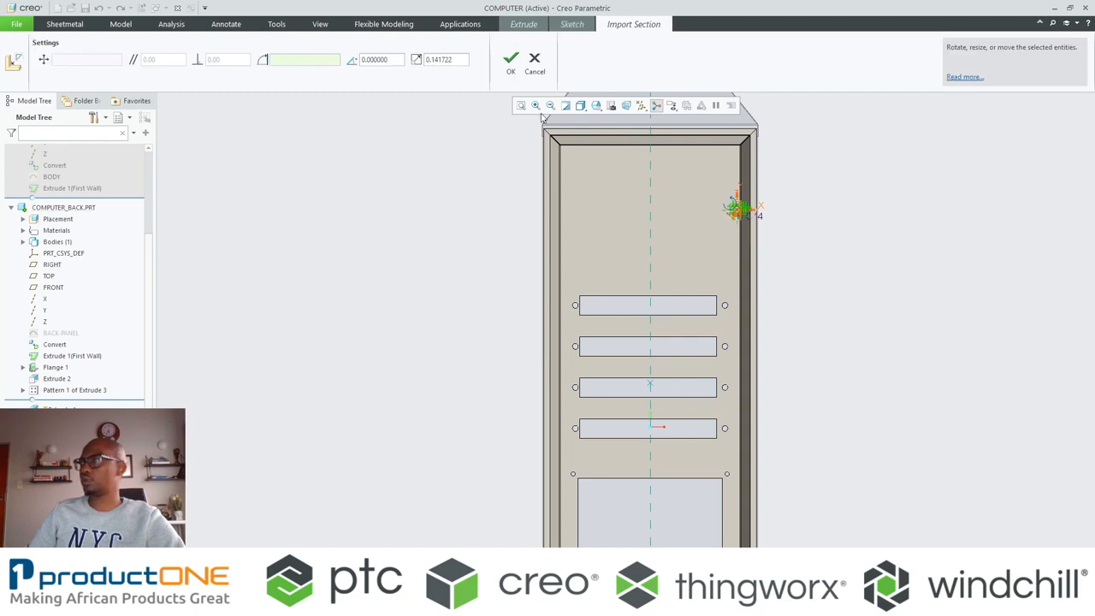
{"action": "left_click", "coordinate": [445, 60]}
{"action": "type", "text": "1"}
{"action": "key", "text": "Return"}
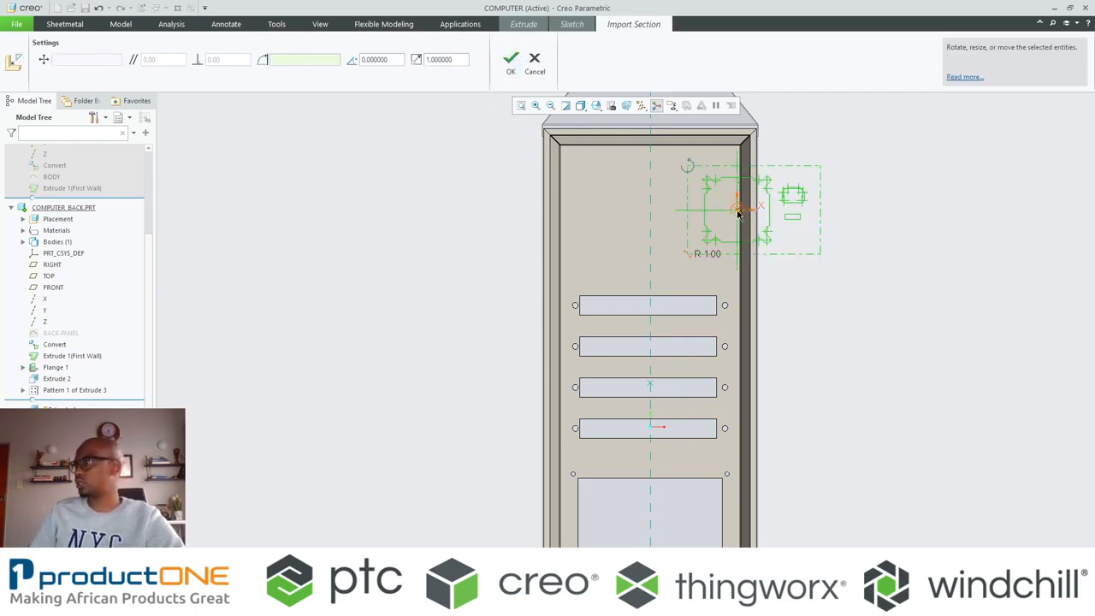
{"action": "left_click_drag", "start_coordinate": [737, 214], "coordinate": [668, 215]}
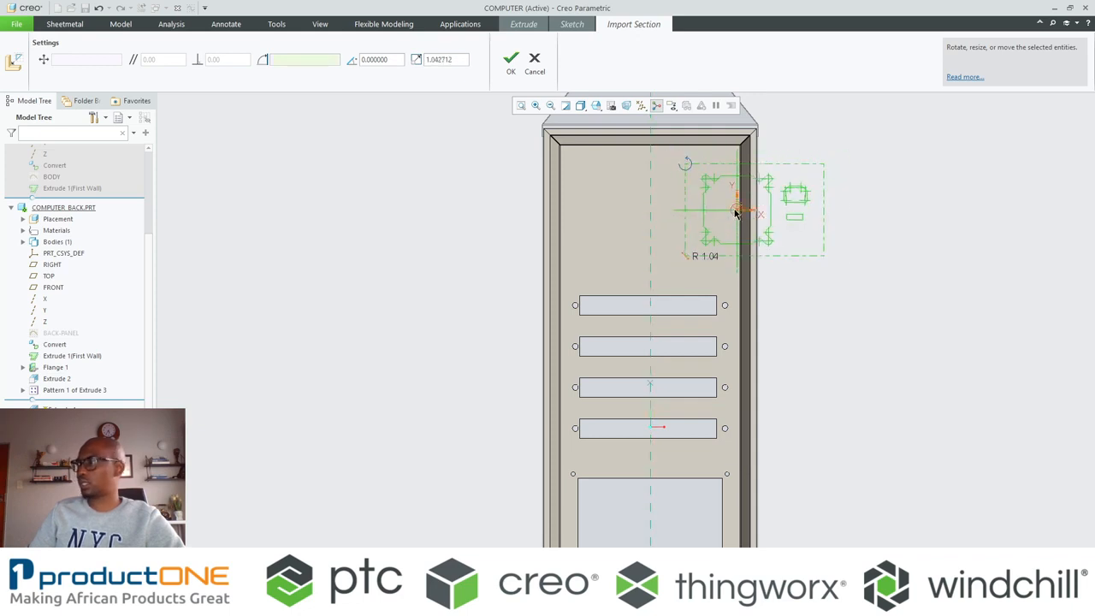
{"action": "left_click_drag", "start_coordinate": [736, 214], "coordinate": [640, 216]}
Step: Reset the fan and socket section's scale to 1, accept the sketch, and complete the cut
{"action": "scroll", "coordinate": [683, 206], "scroll_direction": "up", "scroll_amount": 4}
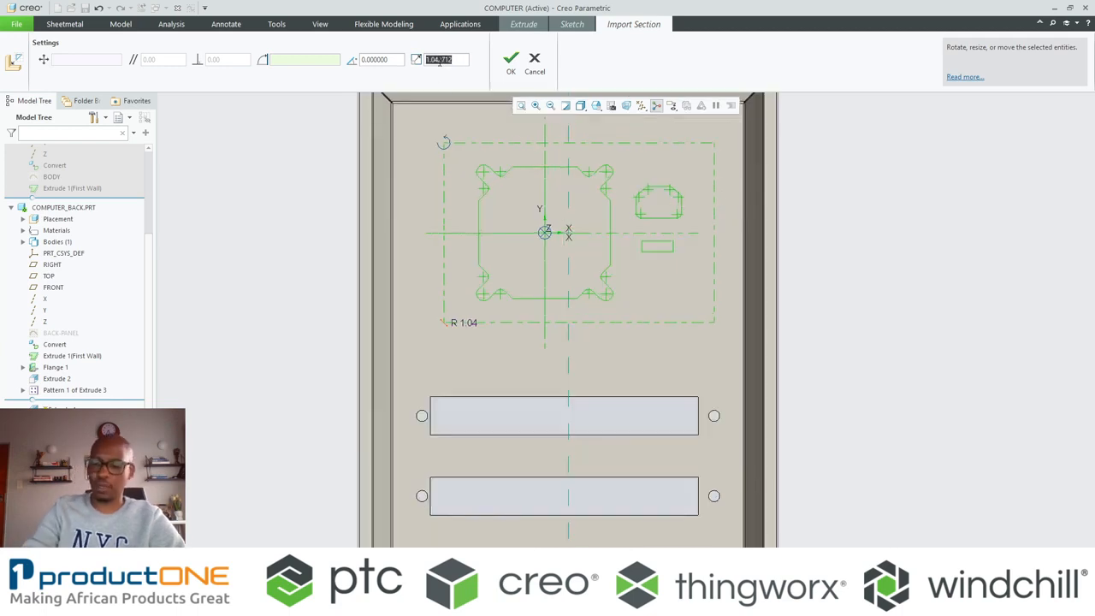
{"action": "type", "text": "1"}
{"action": "key", "text": "Return"}
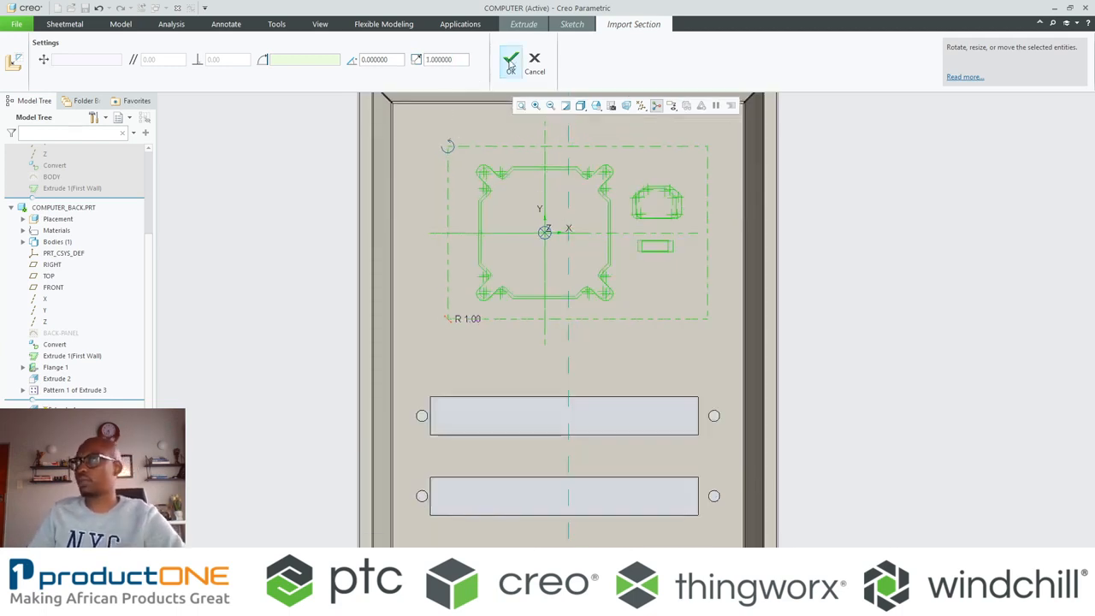
{"action": "left_click", "coordinate": [510, 64]}
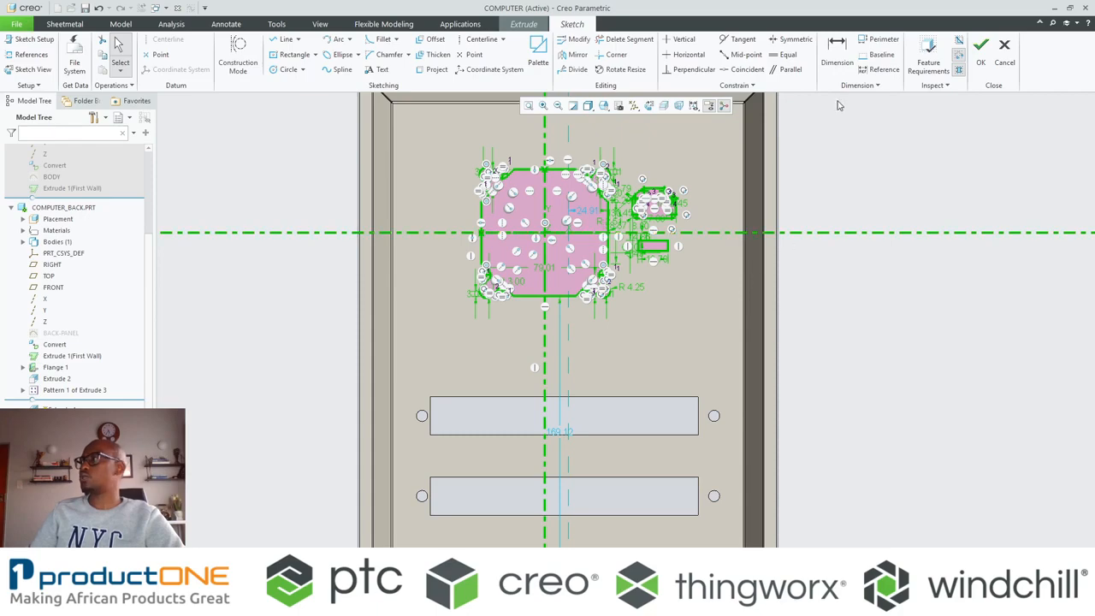
{"action": "left_click", "coordinate": [980, 50]}
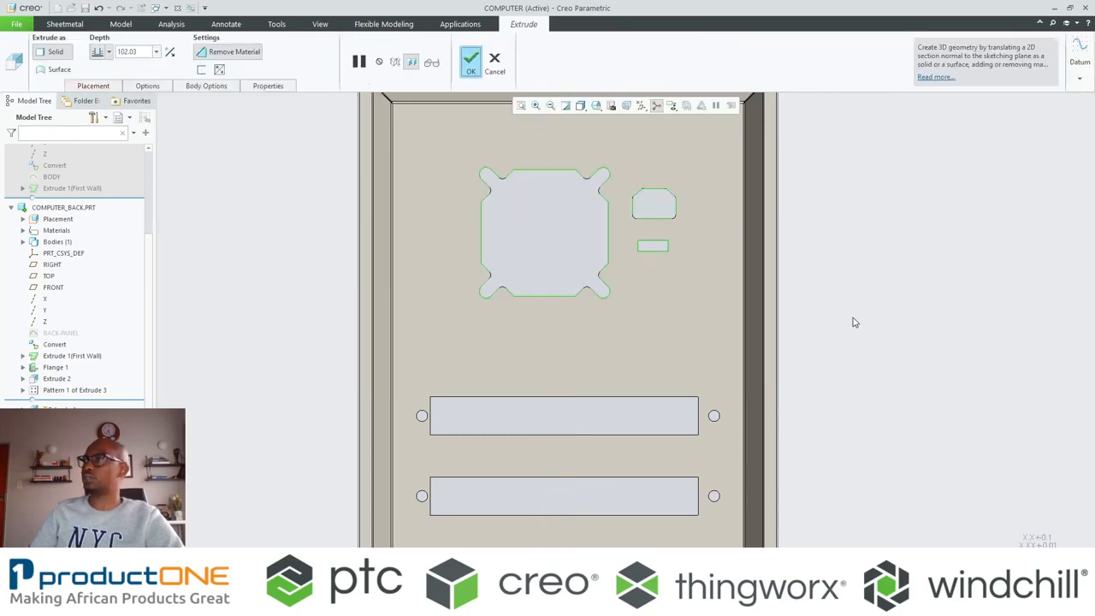
{"action": "middle_click", "coordinate": [853, 320]}
{"action": "middle_click_drag", "start_coordinate": [853, 320], "coordinate": [700, 222]}
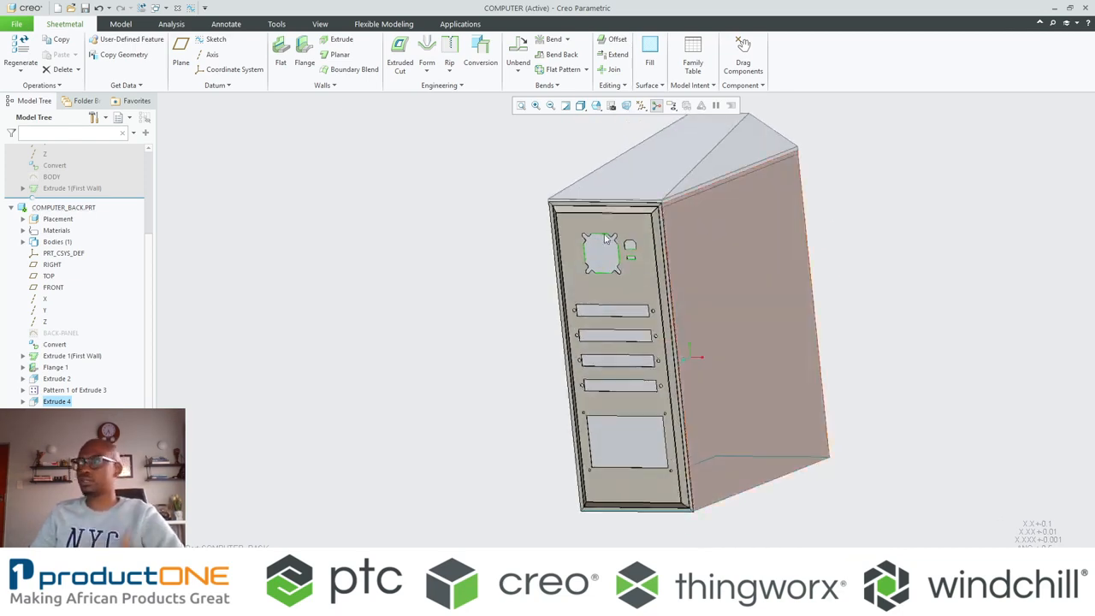
Step: Activate the top-level assembly and bring in the component 3pin_-_240v-10a.asm
{"action": "left_click", "coordinate": [436, 246]}
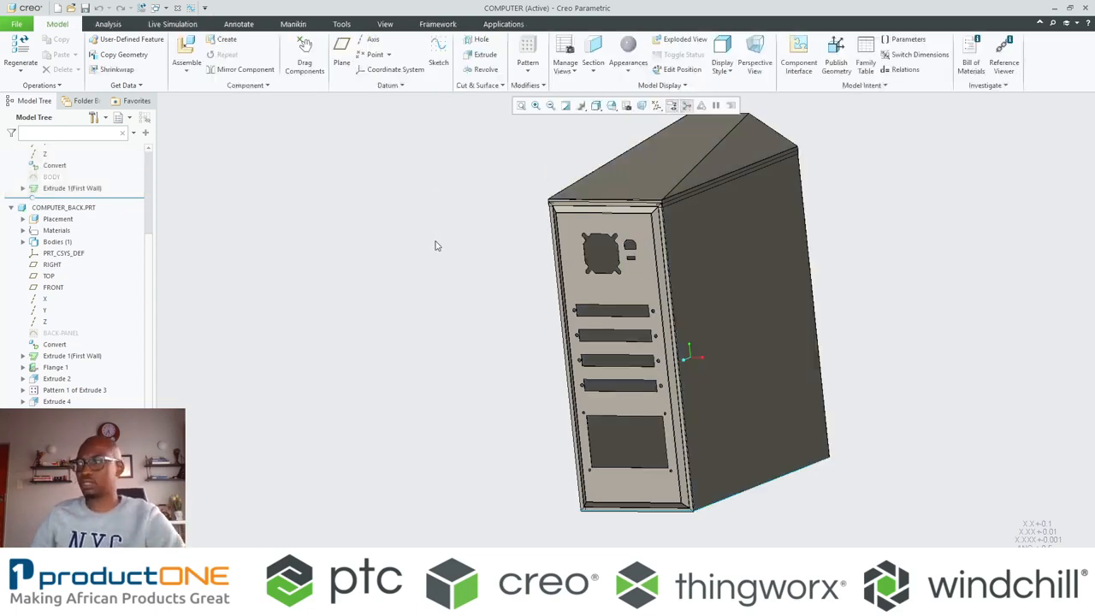
{"action": "left_click", "coordinate": [185, 49]}
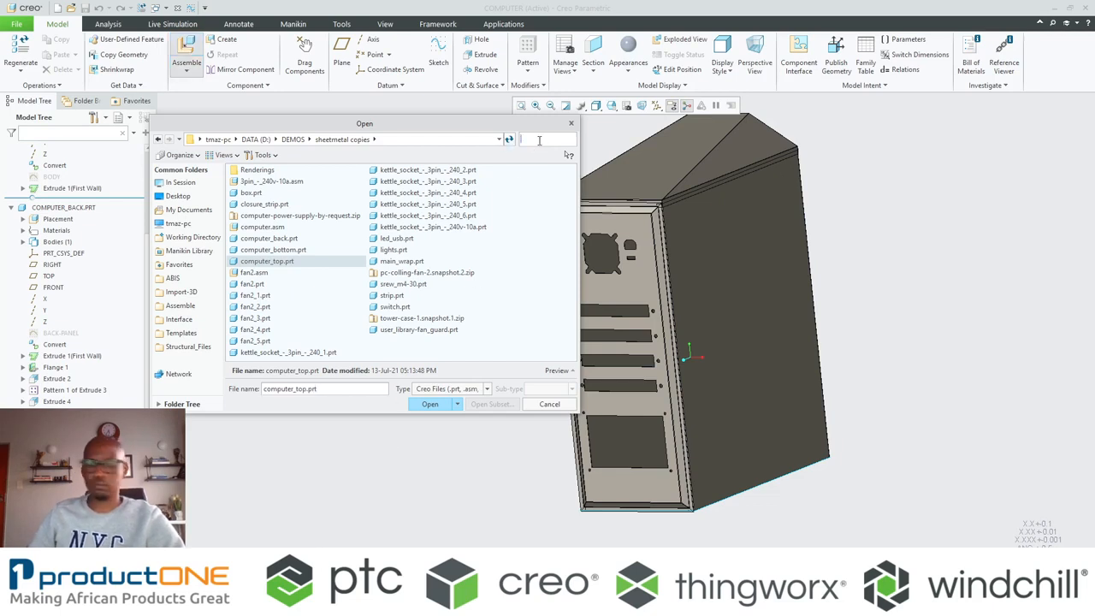
{"action": "left_click", "coordinate": [539, 141]}
{"action": "type", "text": "3"}
{"action": "double_click", "coordinate": [403, 169]}
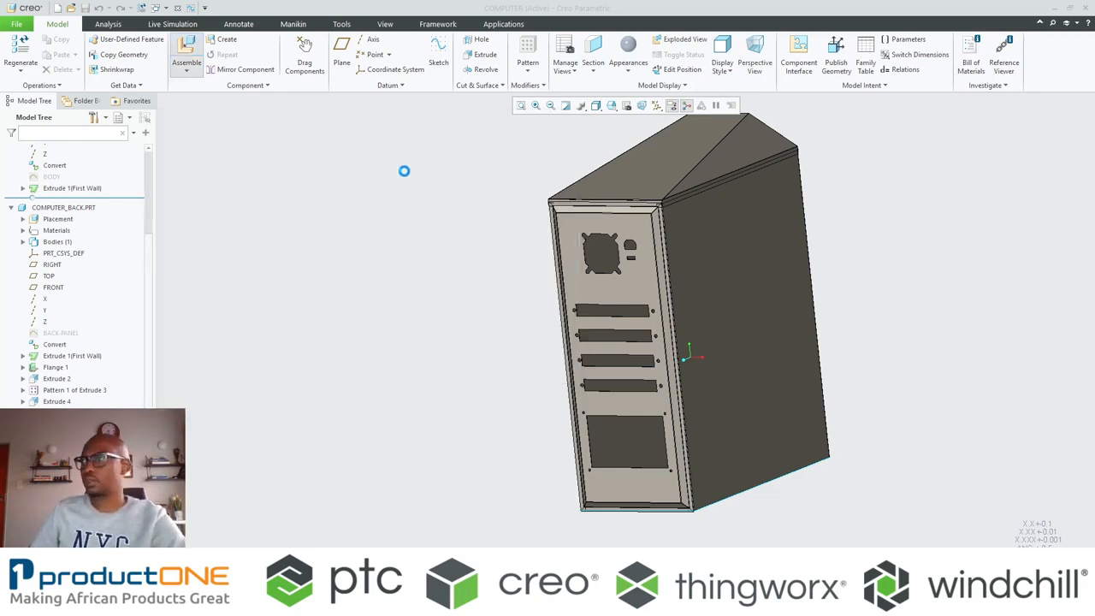
Step: Make the power socket's mounting interface coincident with the back panel's flat face
{"action": "scroll", "coordinate": [465, 246], "scroll_direction": "up", "scroll_amount": 3}
{"action": "scroll", "coordinate": [547, 322], "scroll_direction": "down", "scroll_amount": 6}
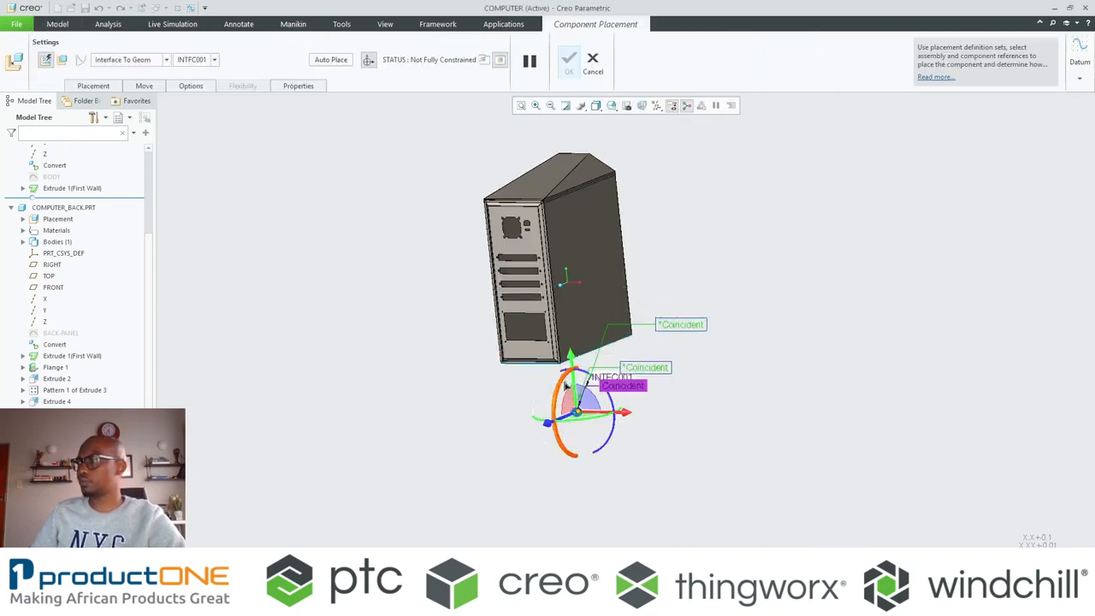
{"action": "scroll", "coordinate": [535, 414], "scroll_direction": "down", "scroll_amount": 2}
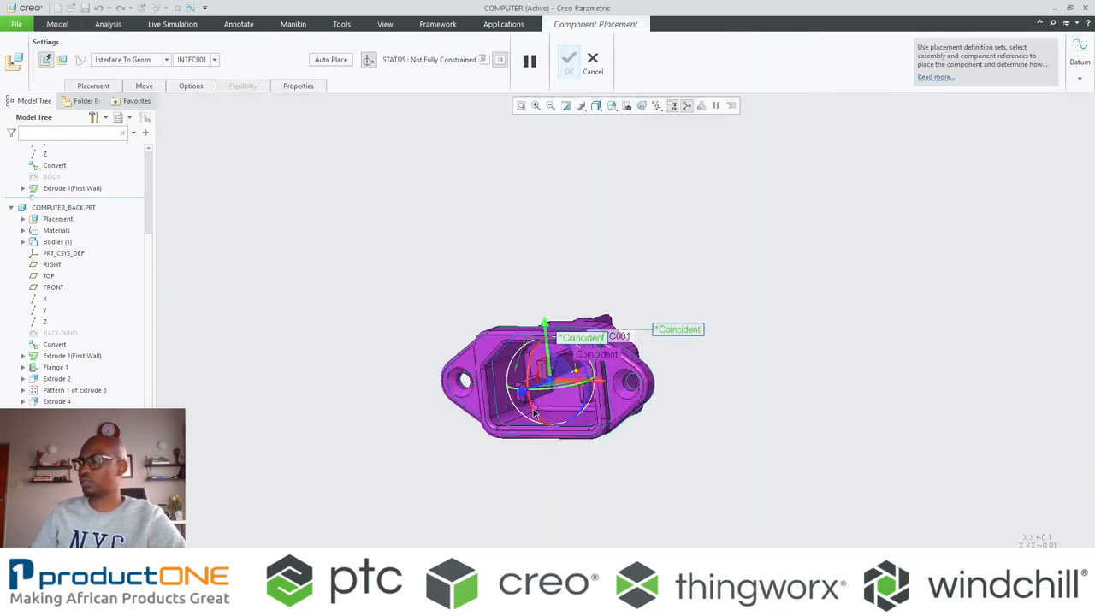
{"action": "scroll", "coordinate": [576, 445], "scroll_direction": "up", "scroll_amount": 5}
{"action": "scroll", "coordinate": [504, 170], "scroll_direction": "down", "scroll_amount": 5}
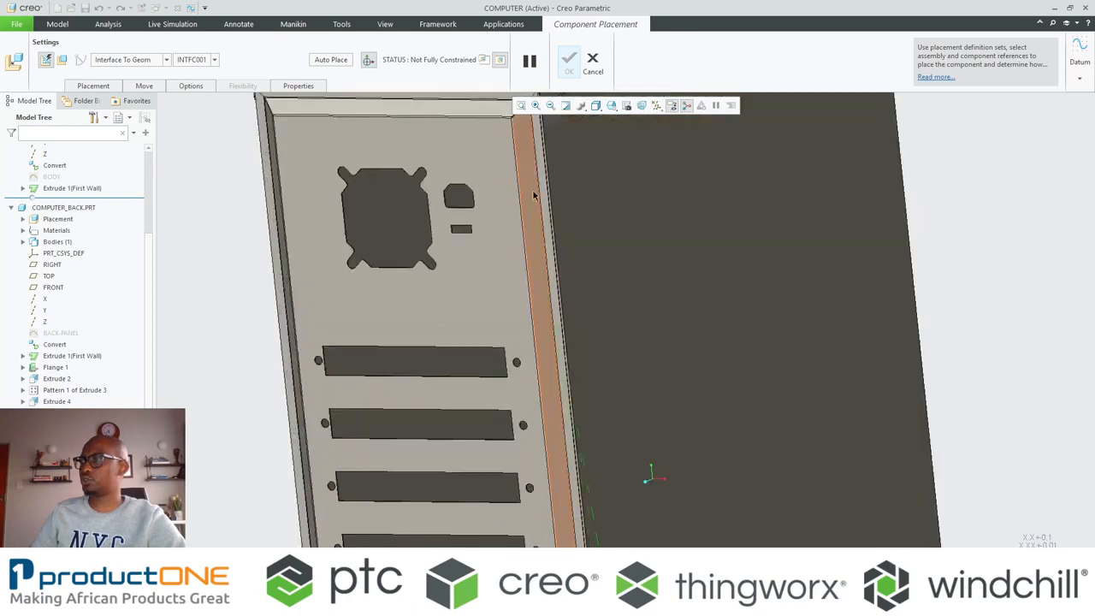
{"action": "left_click", "coordinate": [503, 170]}
{"action": "scroll", "coordinate": [539, 428], "scroll_direction": "up", "scroll_amount": 5}
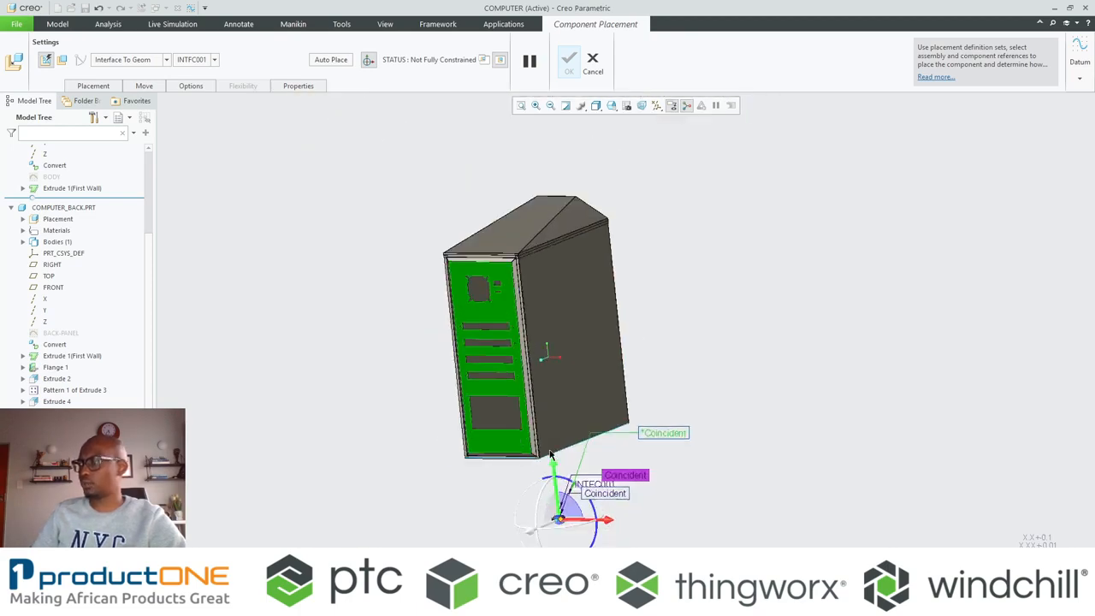
Step: Constrain the power socket to the side and lower inner faces of its chamfered cutout and complete the placement
{"action": "scroll", "coordinate": [560, 466], "scroll_direction": "down", "scroll_amount": 5}
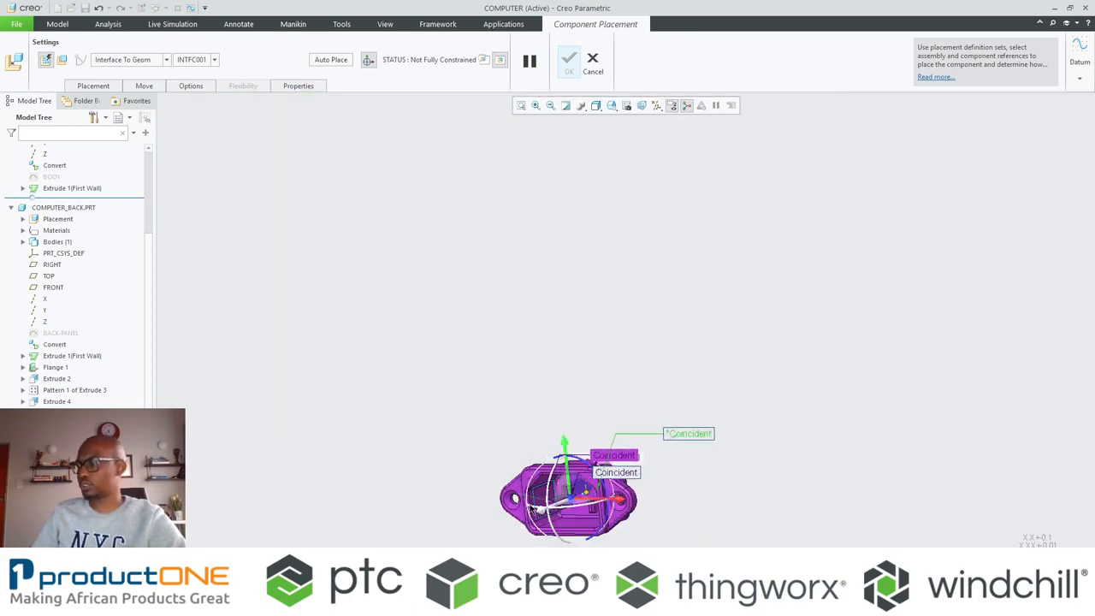
{"action": "scroll", "coordinate": [530, 508], "scroll_direction": "up", "scroll_amount": 5}
{"action": "scroll", "coordinate": [444, 123], "scroll_direction": "down", "scroll_amount": 4}
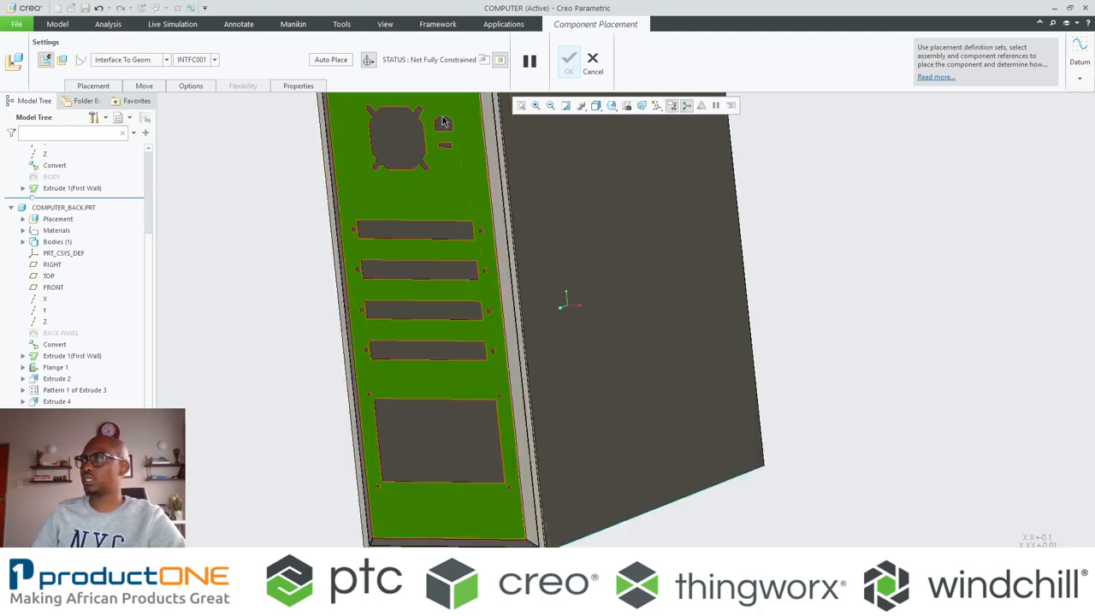
{"action": "scroll", "coordinate": [444, 123], "scroll_direction": "down", "scroll_amount": 4}
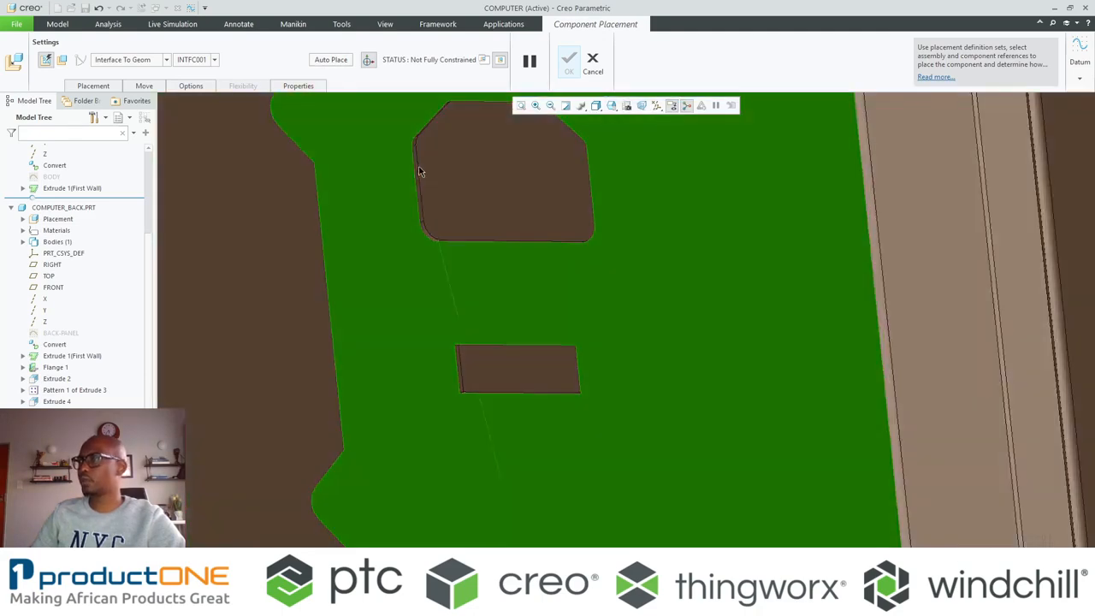
{"action": "scroll", "coordinate": [475, 241], "scroll_direction": "down", "scroll_amount": 3}
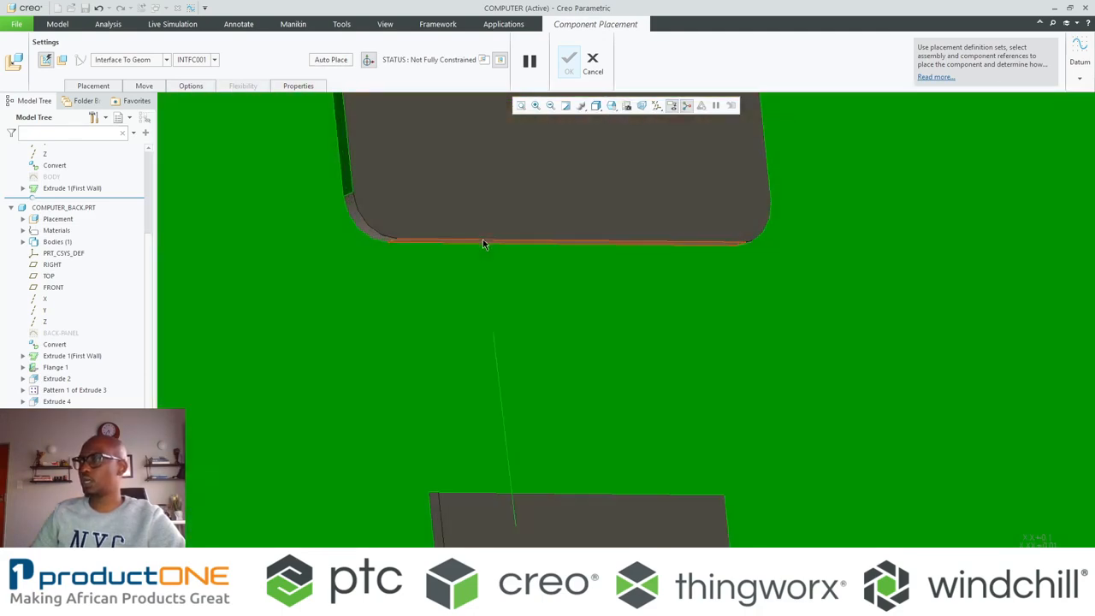
{"action": "left_click", "coordinate": [480, 241]}
{"action": "scroll", "coordinate": [467, 294], "scroll_direction": "up", "scroll_amount": 4}
{"action": "scroll", "coordinate": [468, 294], "scroll_direction": "up", "scroll_amount": 1}
{"action": "middle_click", "coordinate": [465, 287]}
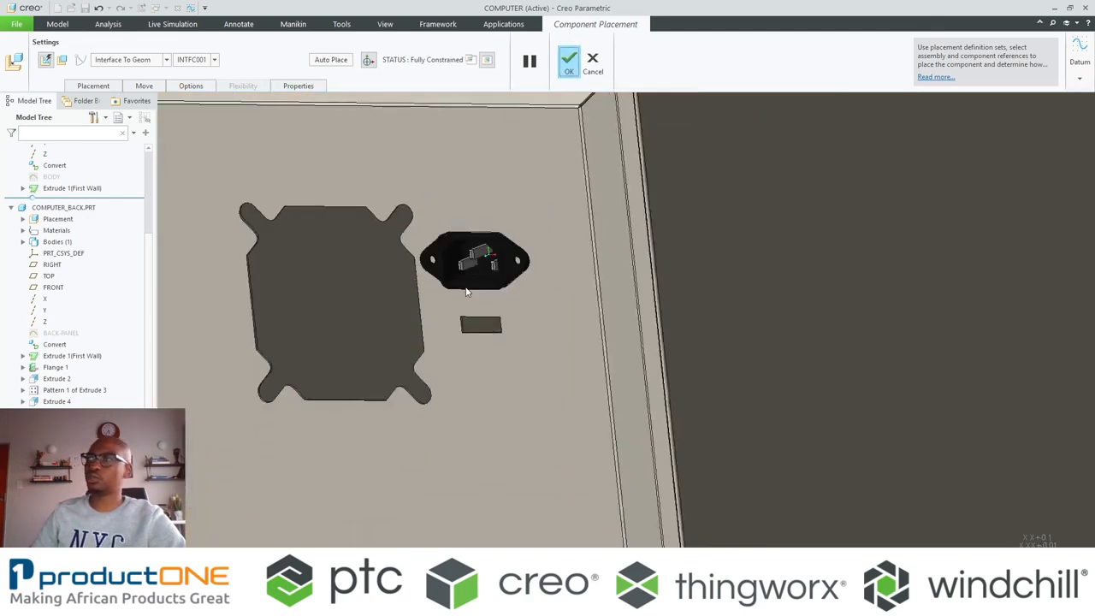
Step: Bring the component switch.prt into the assembly
{"action": "scroll", "coordinate": [466, 287], "scroll_direction": "up", "scroll_amount": 5}
{"action": "scroll", "coordinate": [454, 259], "scroll_direction": "down", "scroll_amount": 3}
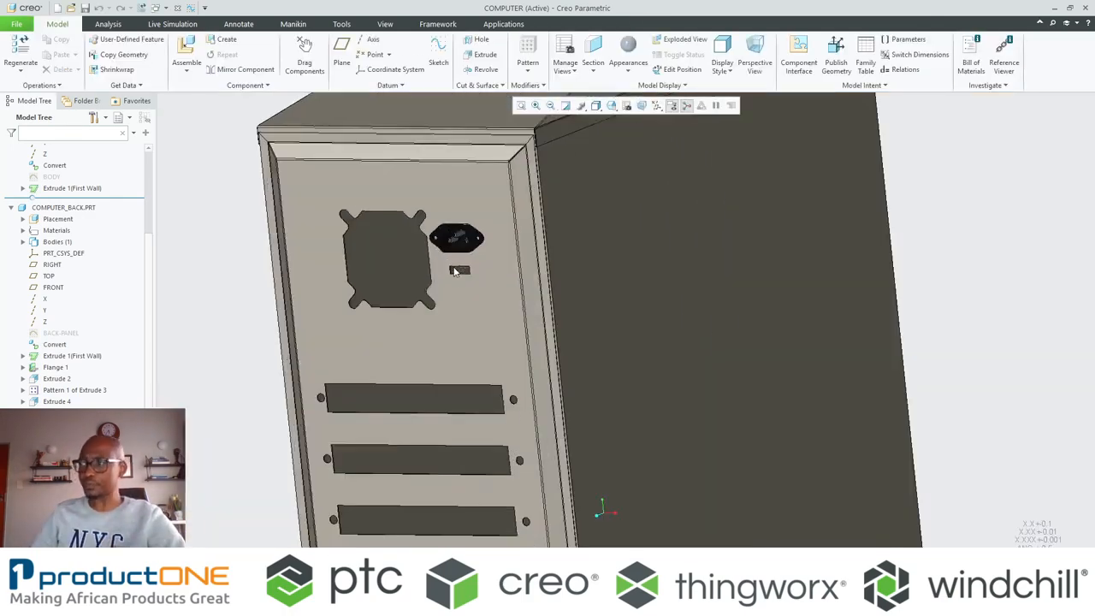
{"action": "left_click", "coordinate": [192, 53]}
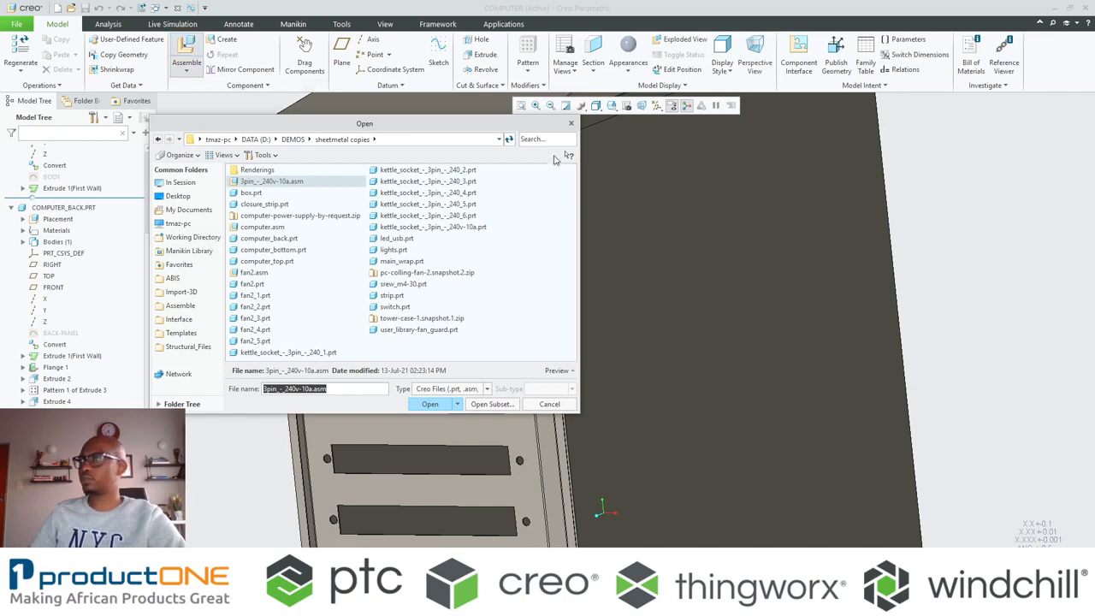
{"action": "left_click", "coordinate": [544, 138]}
{"action": "type", "text": "sw"}
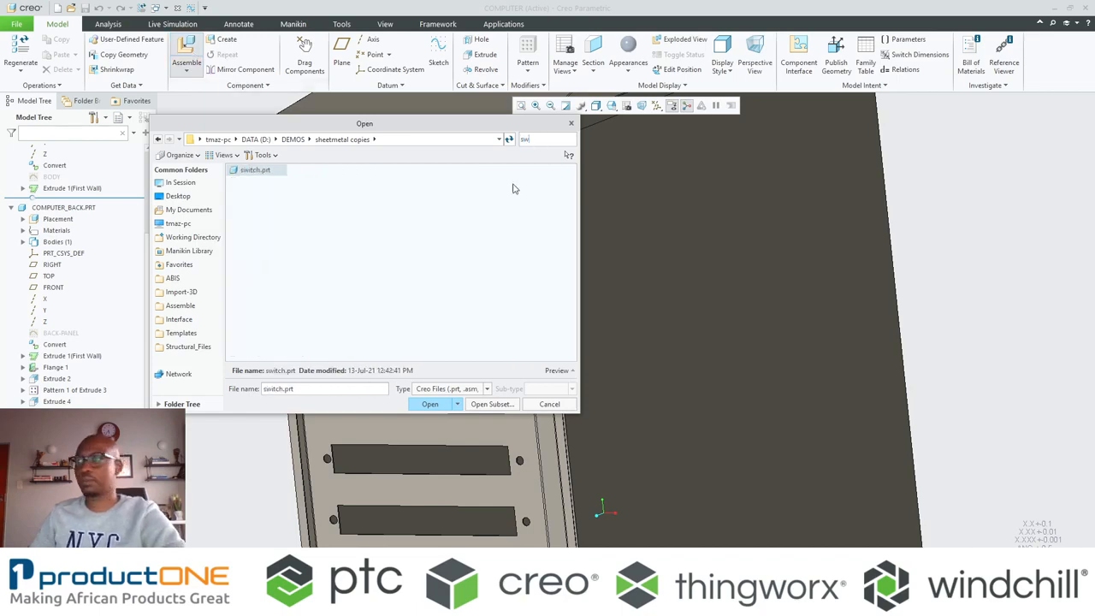
{"action": "key", "text": "Return"}
Step: Constrain the switch's mounting interface to the back panel's flat face and the small rectangular cutout's inner faces, and complete the placement
{"action": "scroll", "coordinate": [455, 286], "scroll_direction": "down", "scroll_amount": 6}
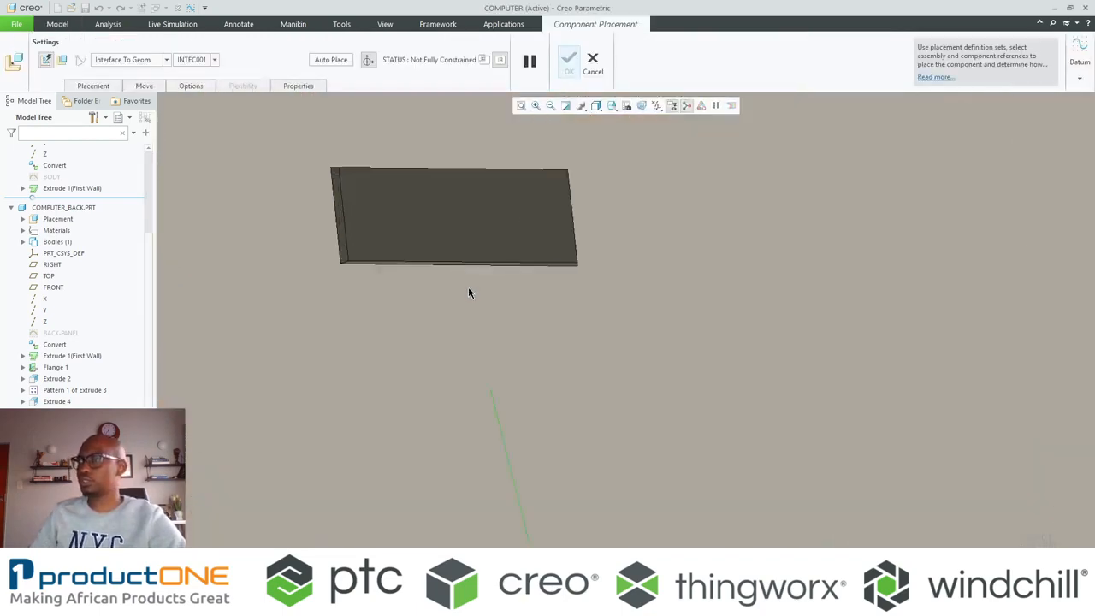
{"action": "scroll", "coordinate": [545, 262], "scroll_direction": "down", "scroll_amount": 3}
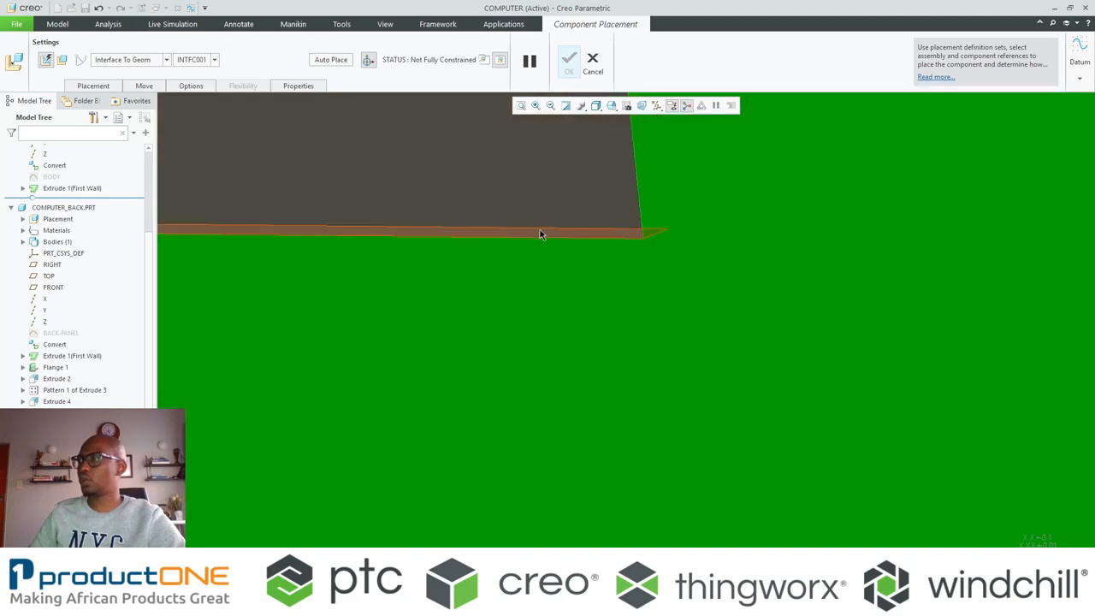
{"action": "scroll", "coordinate": [486, 336], "scroll_direction": "up", "scroll_amount": 10}
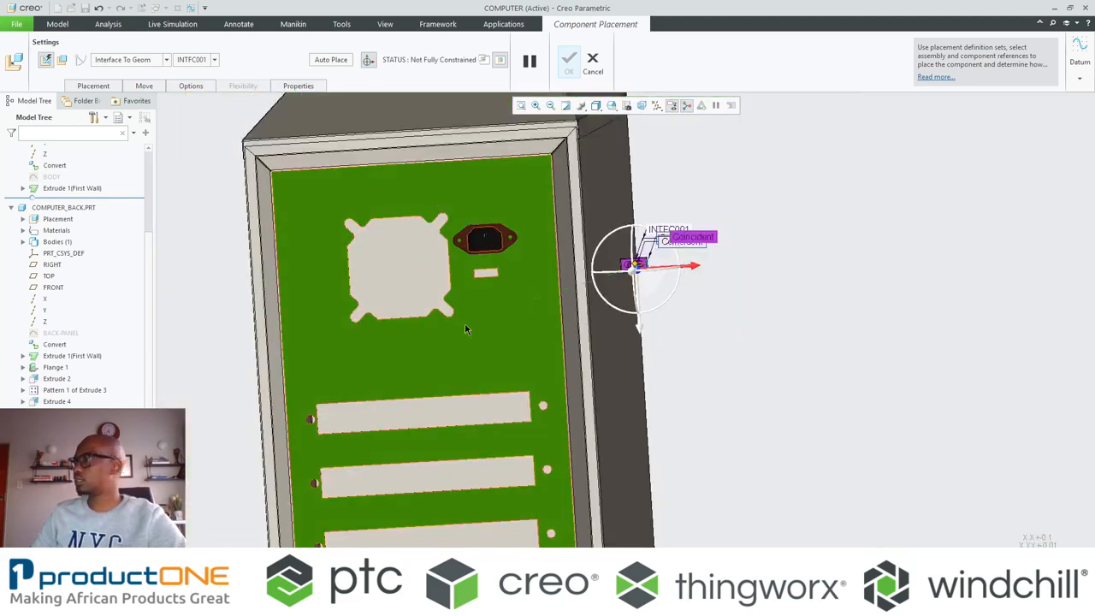
{"action": "scroll", "coordinate": [485, 272], "scroll_direction": "down", "scroll_amount": 8}
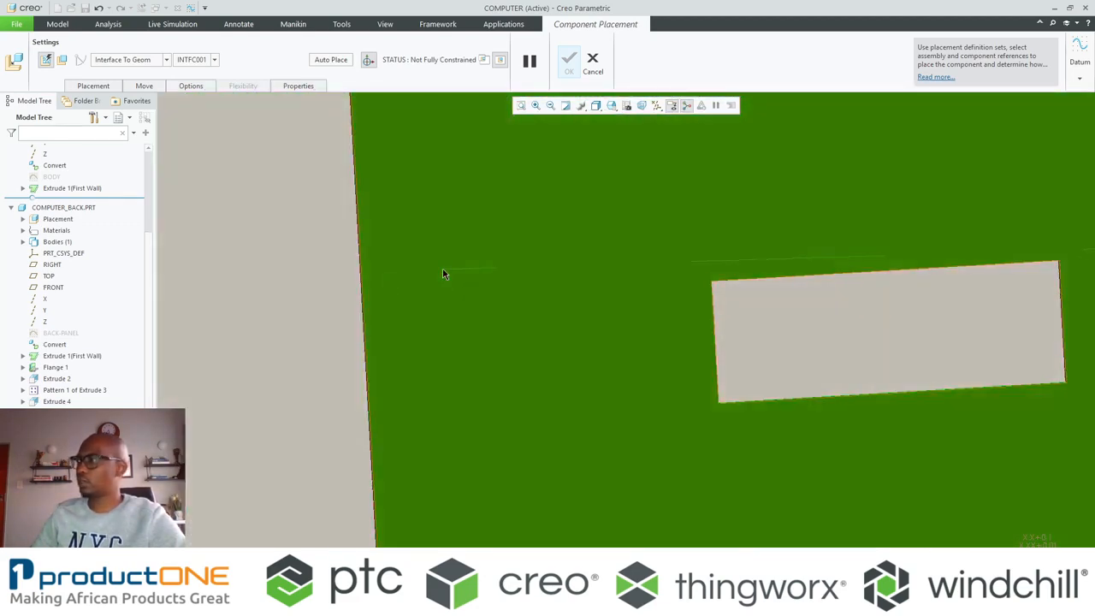
{"action": "scroll", "coordinate": [419, 274], "scroll_direction": "up", "scroll_amount": 4}
{"action": "scroll", "coordinate": [714, 296], "scroll_direction": "down", "scroll_amount": 9}
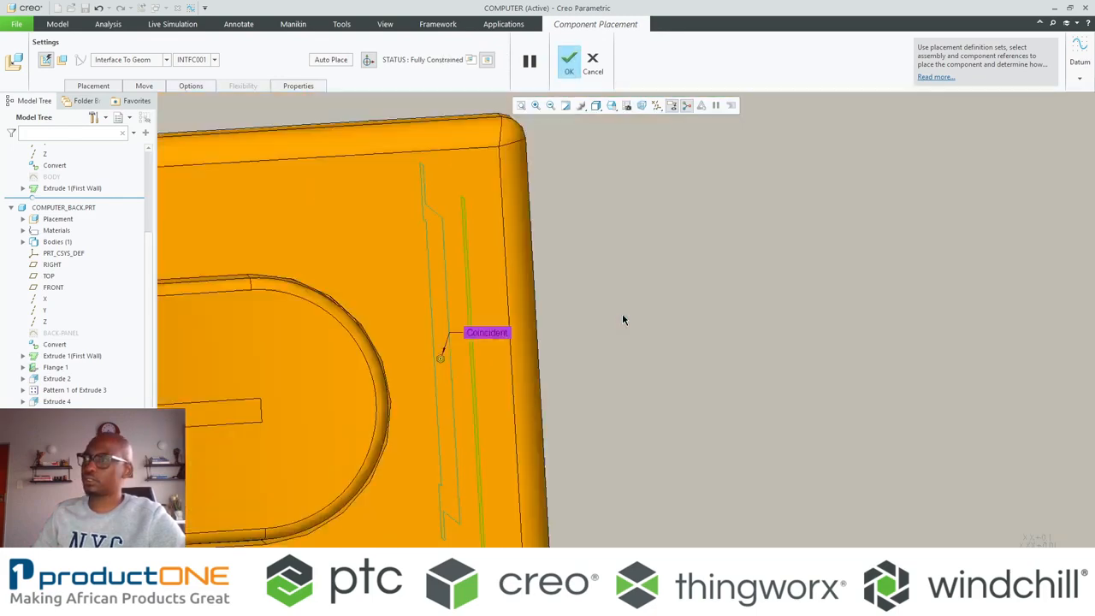
{"action": "scroll", "coordinate": [622, 313], "scroll_direction": "up", "scroll_amount": 4}
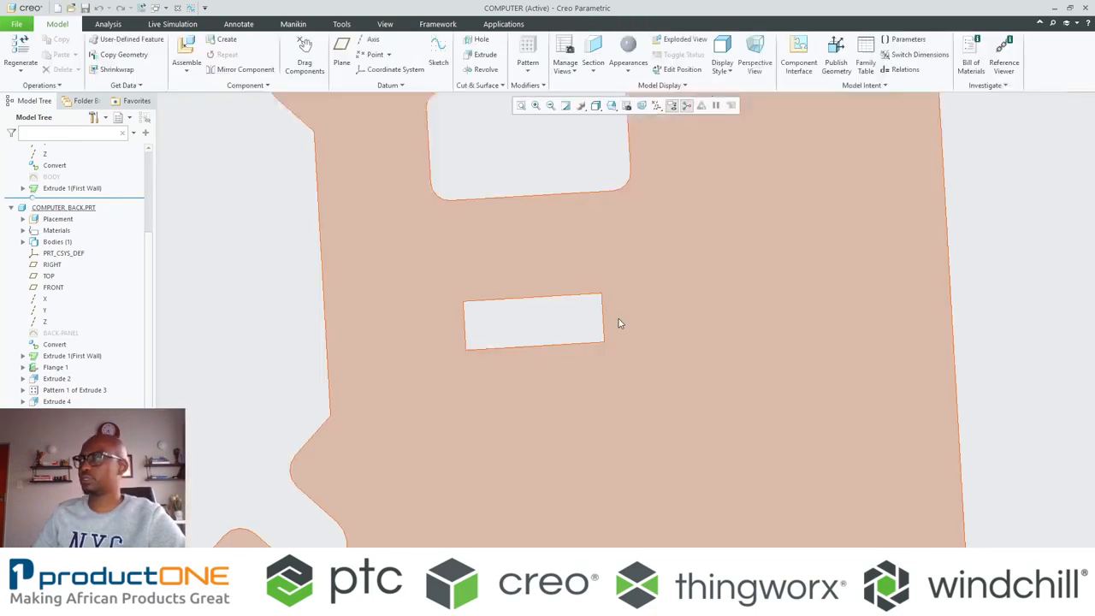
{"action": "scroll", "coordinate": [621, 324], "scroll_direction": "up", "scroll_amount": 3}
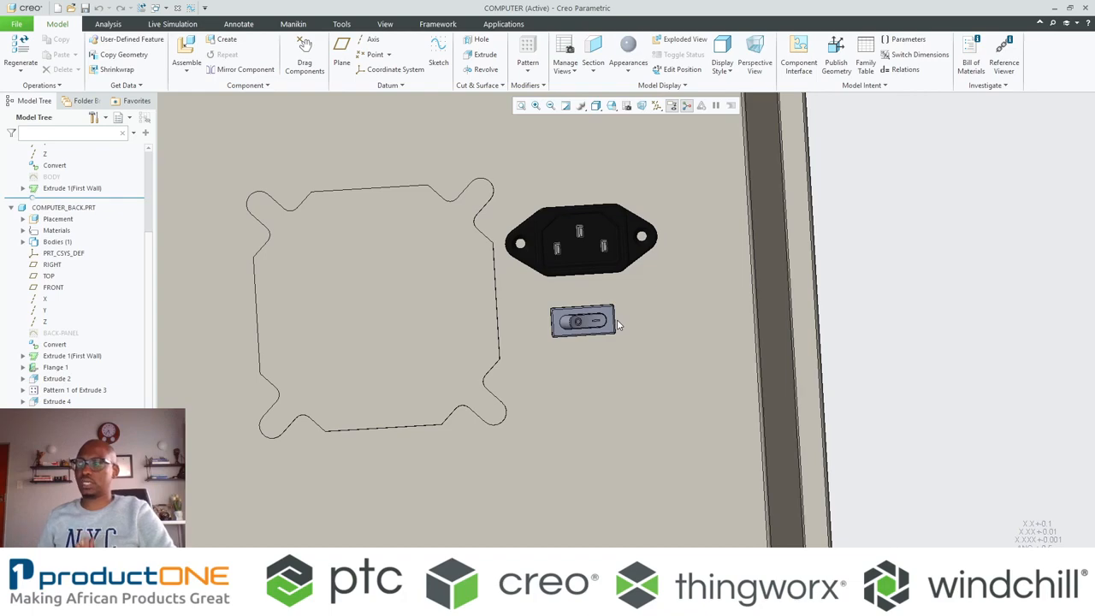
Step: Bring the cooling fan component fan2.asm into the assembly
{"action": "scroll", "coordinate": [620, 275], "scroll_direction": "up", "scroll_amount": 5}
{"action": "mouse_move", "coordinate": [620, 275]}
{"action": "middle_mouse_down"}
{"action": "mouse_move", "coordinate": [582, 283]}
{"action": "mouse_move", "coordinate": [629, 281]}
{"action": "middle_mouse_up"}
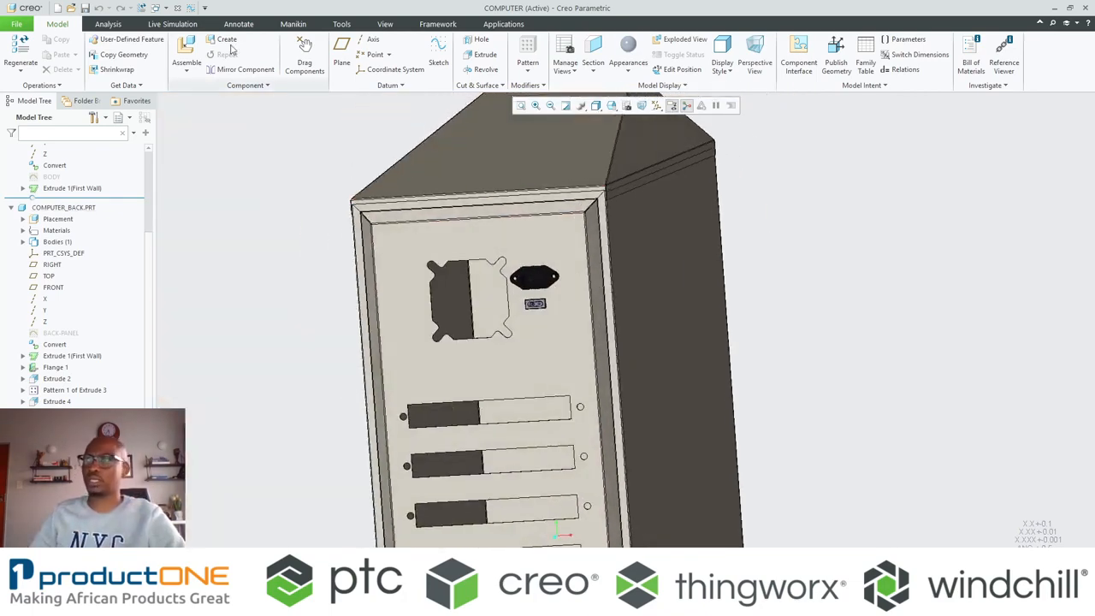
{"action": "left_click", "coordinate": [186, 53]}
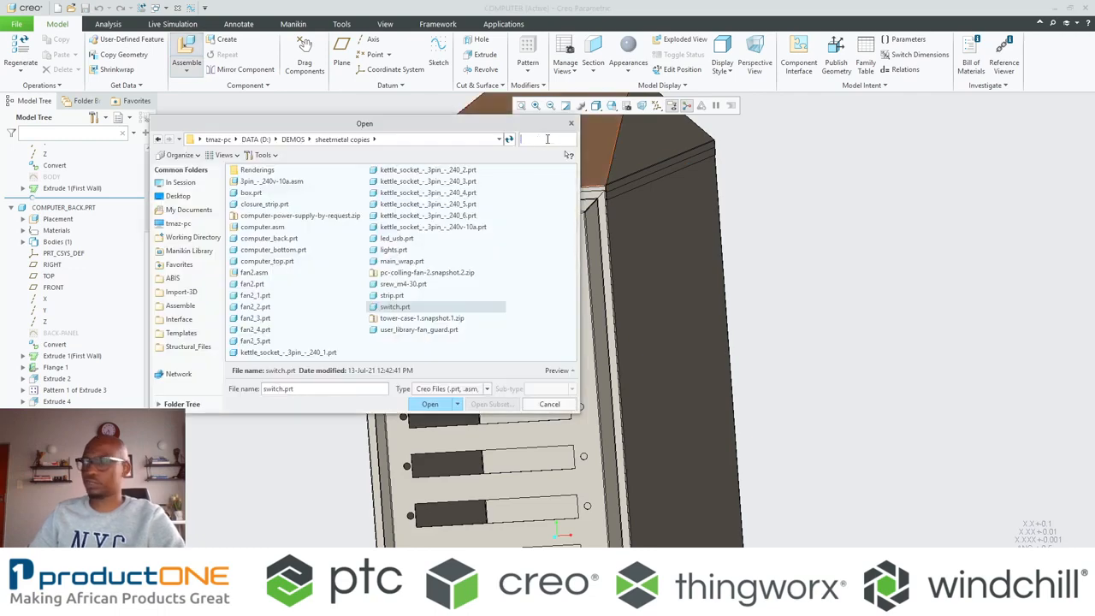
{"action": "left_click", "coordinate": [547, 138]}
{"action": "type", "text": "fa"}
{"action": "key", "text": "Return"}
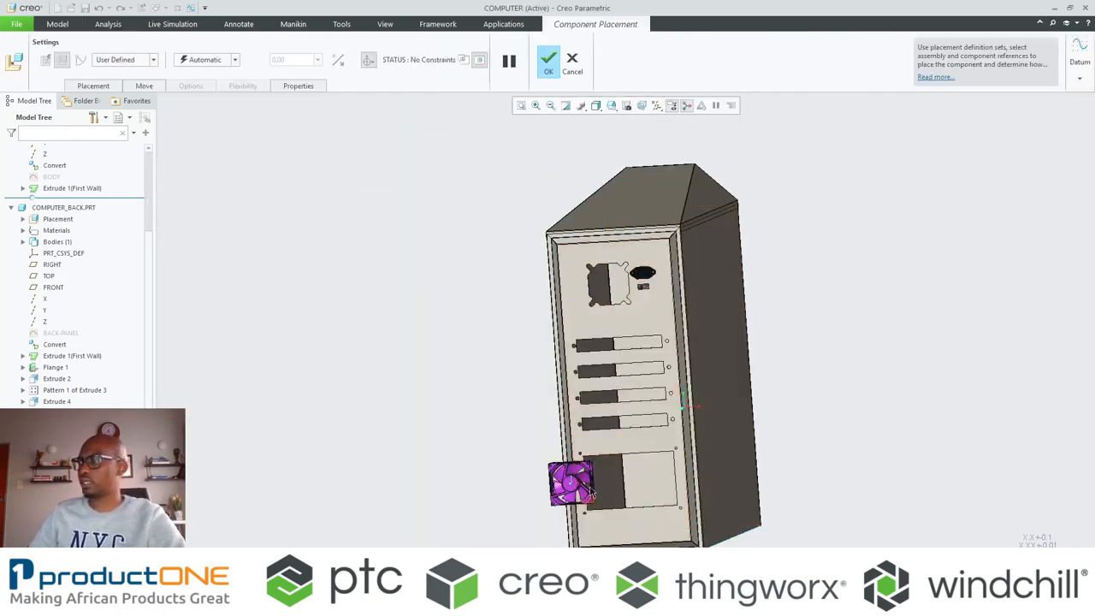
Step: Make the fan frame's front face coincident with the back panel's flat face
{"action": "scroll", "coordinate": [503, 270], "scroll_direction": "up", "scroll_amount": 5}
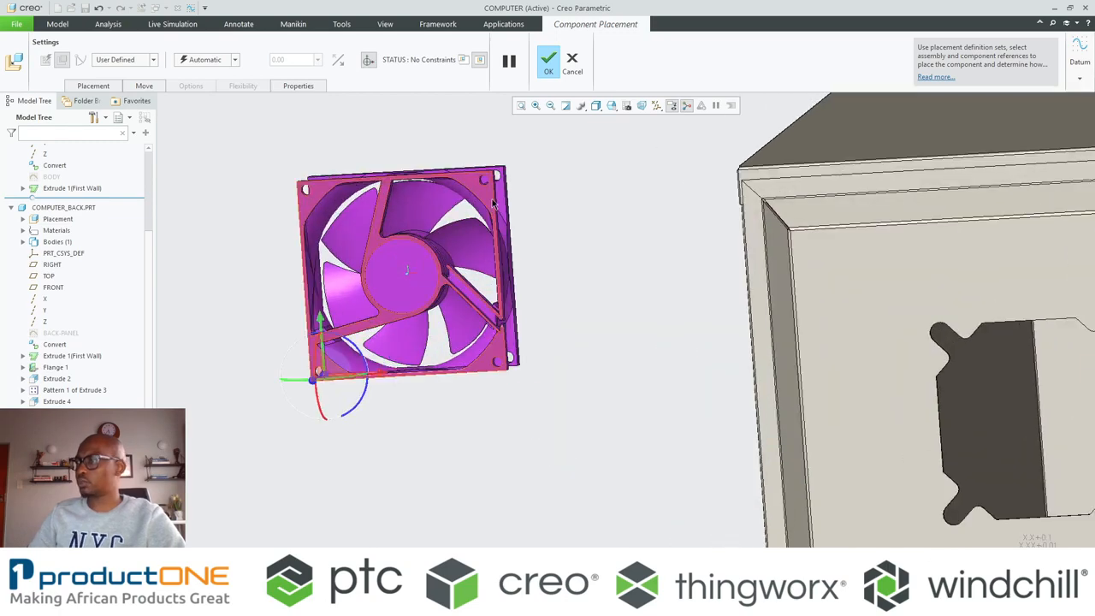
{"action": "scroll", "coordinate": [361, 279], "scroll_direction": "down", "scroll_amount": 3}
{"action": "scroll", "coordinate": [650, 280], "scroll_direction": "up", "scroll_amount": 2}
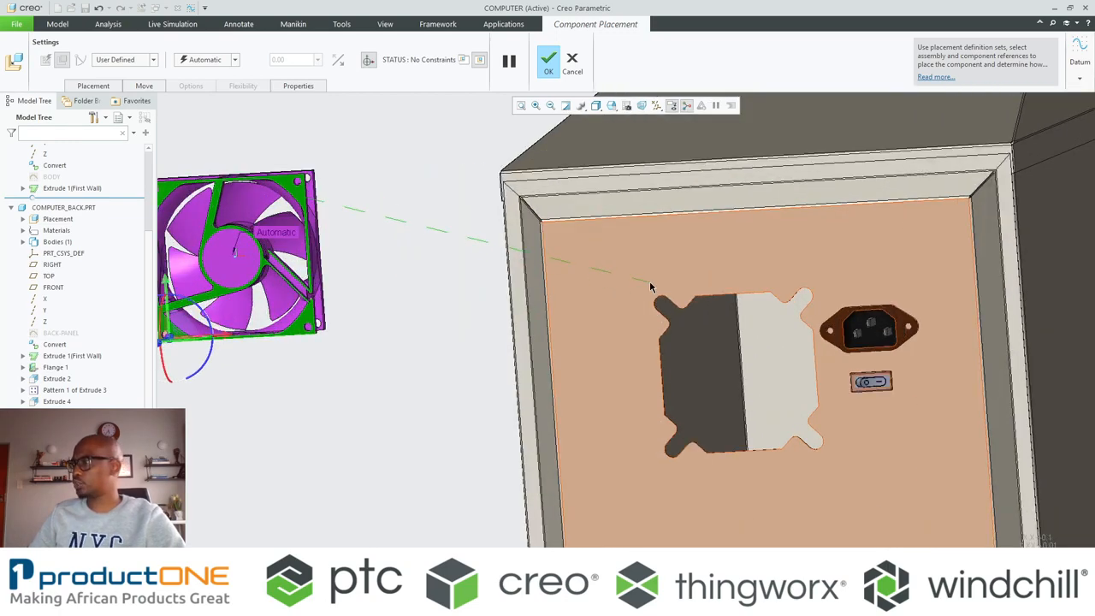
{"action": "left_click", "coordinate": [649, 281]}
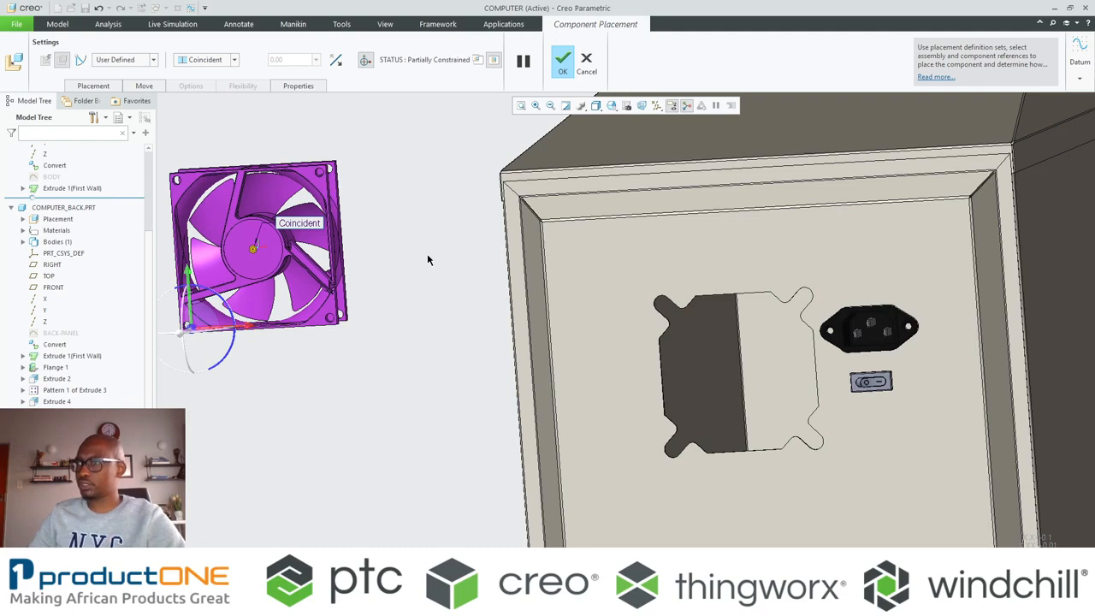
Step: Make the fan's corner mounting hole coincident with the rounded end of the matching corner slot in the fan cutout, and complete the placement
{"action": "scroll", "coordinate": [324, 163], "scroll_direction": "up", "scroll_amount": 4}
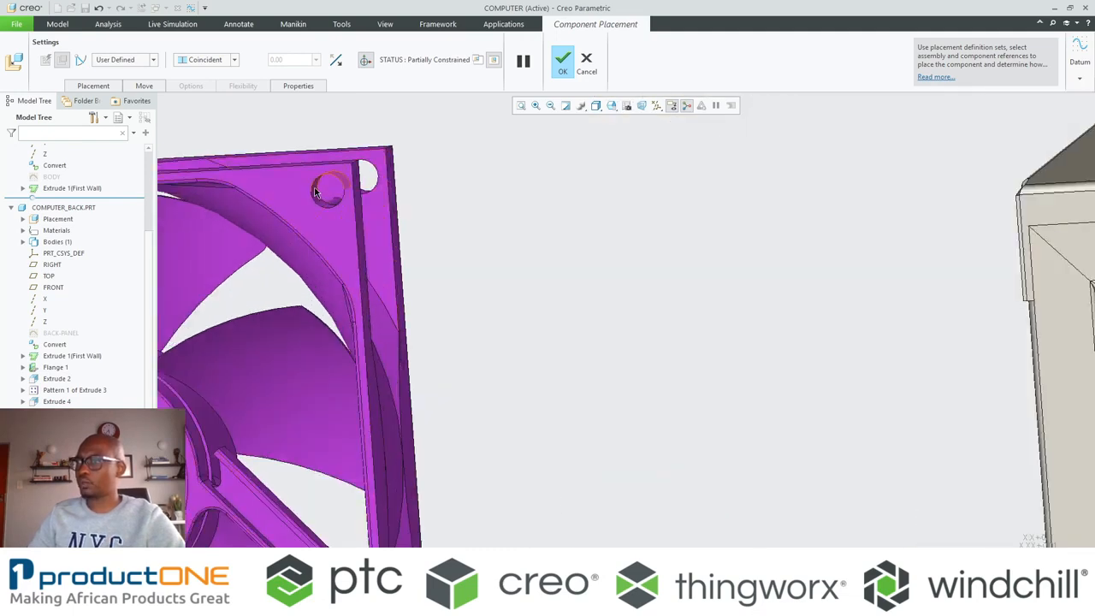
{"action": "left_click", "coordinate": [321, 186]}
{"action": "scroll", "coordinate": [321, 186], "scroll_direction": "down", "scroll_amount": 2}
{"action": "scroll", "coordinate": [907, 368], "scroll_direction": "up", "scroll_amount": 4}
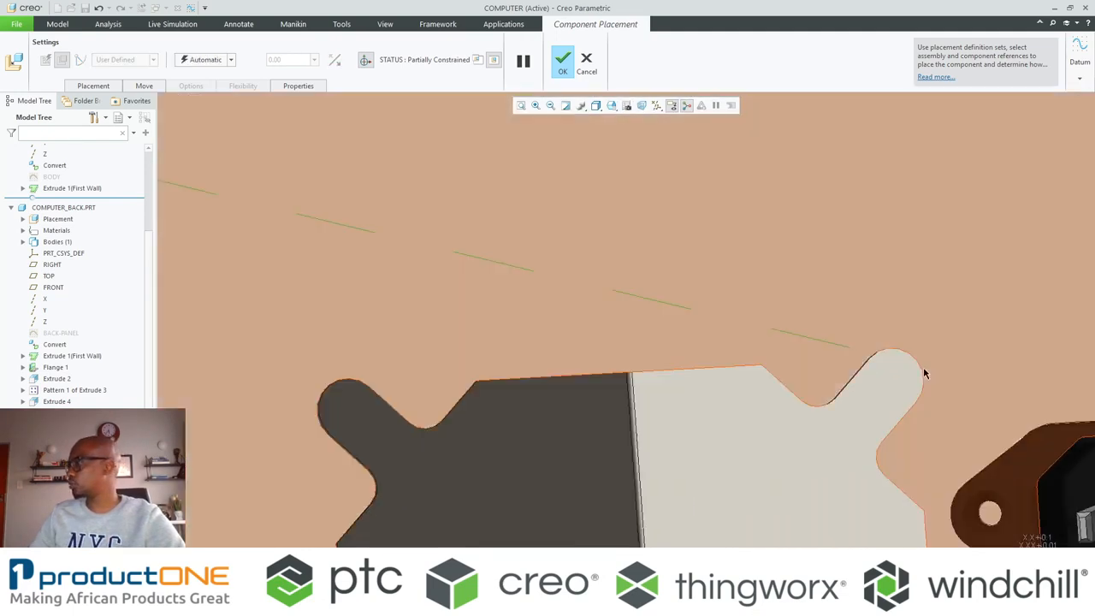
{"action": "scroll", "coordinate": [776, 395], "scroll_direction": "down", "scroll_amount": 5}
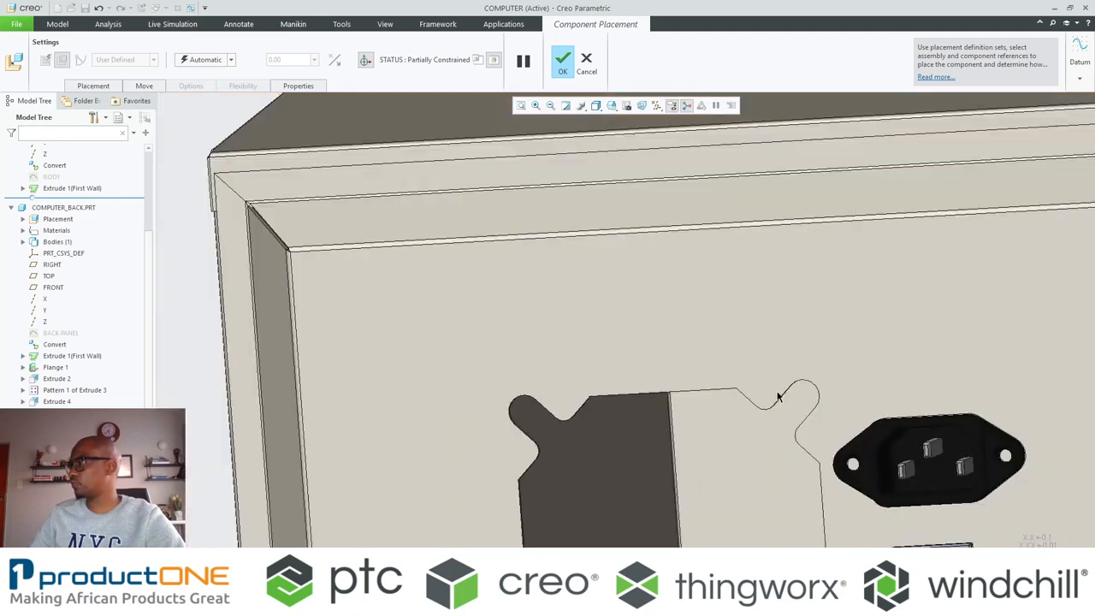
{"action": "scroll", "coordinate": [773, 380], "scroll_direction": "up", "scroll_amount": 4}
{"action": "scroll", "coordinate": [780, 125], "scroll_direction": "down", "scroll_amount": 6}
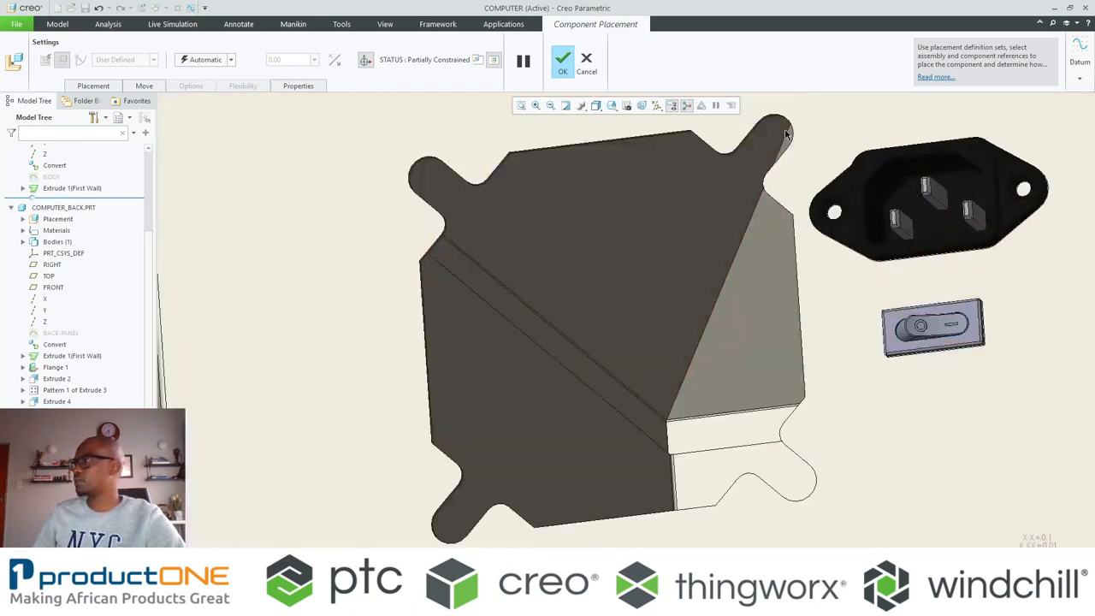
{"action": "scroll", "coordinate": [767, 94], "scroll_direction": "up", "scroll_amount": 6}
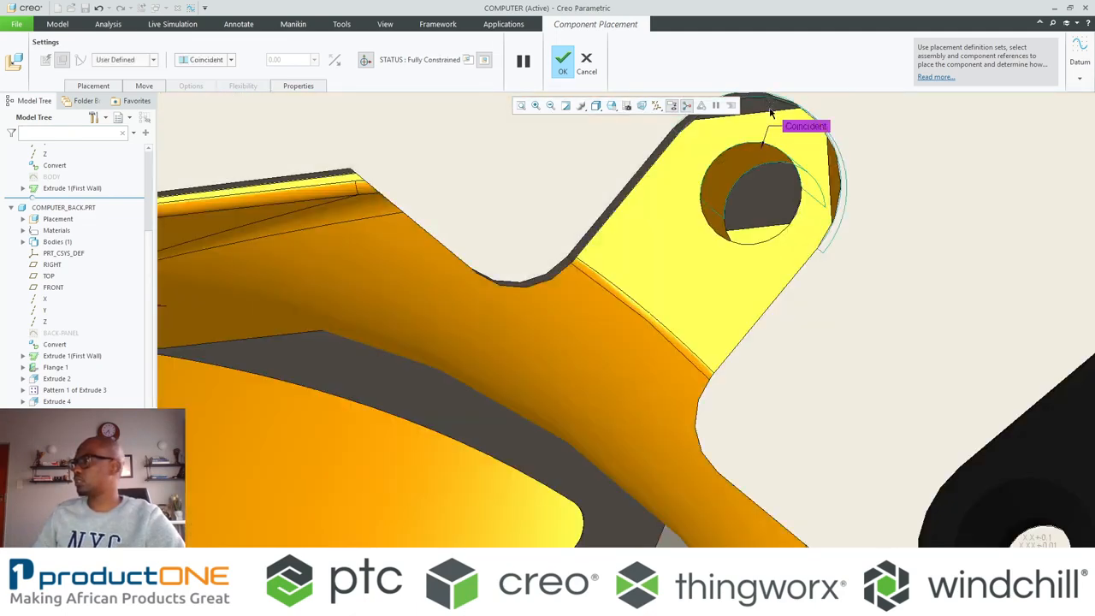
{"action": "left_click", "coordinate": [562, 60]}
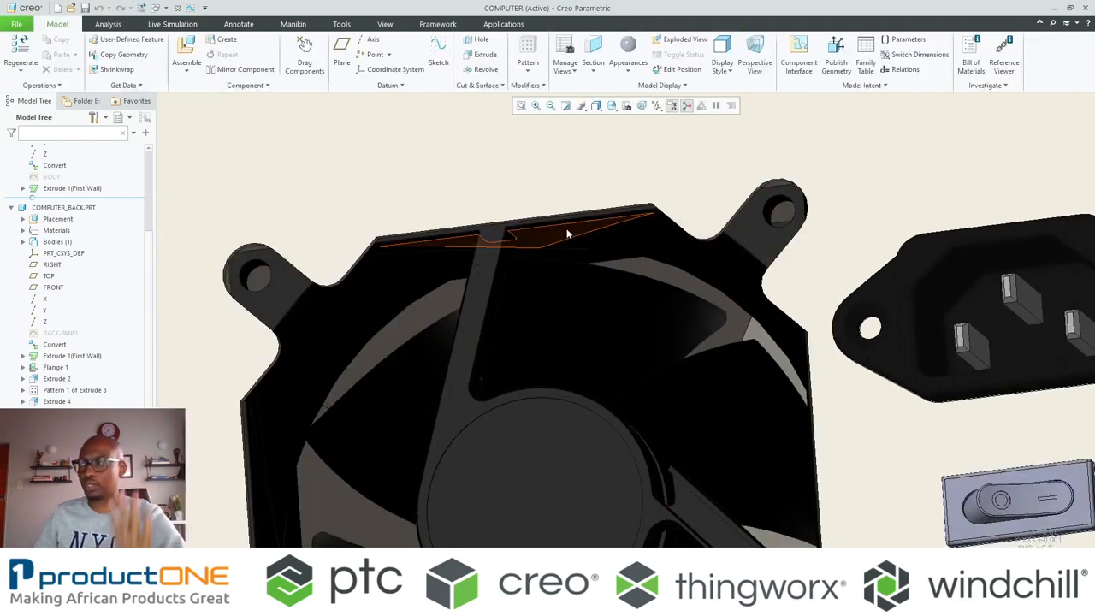
Step: Bring the component box.prt into the assembly
{"action": "scroll", "coordinate": [566, 234], "scroll_direction": "up", "scroll_amount": 6}
{"action": "middle_click_drag", "start_coordinate": [566, 233], "coordinate": [540, 242]}
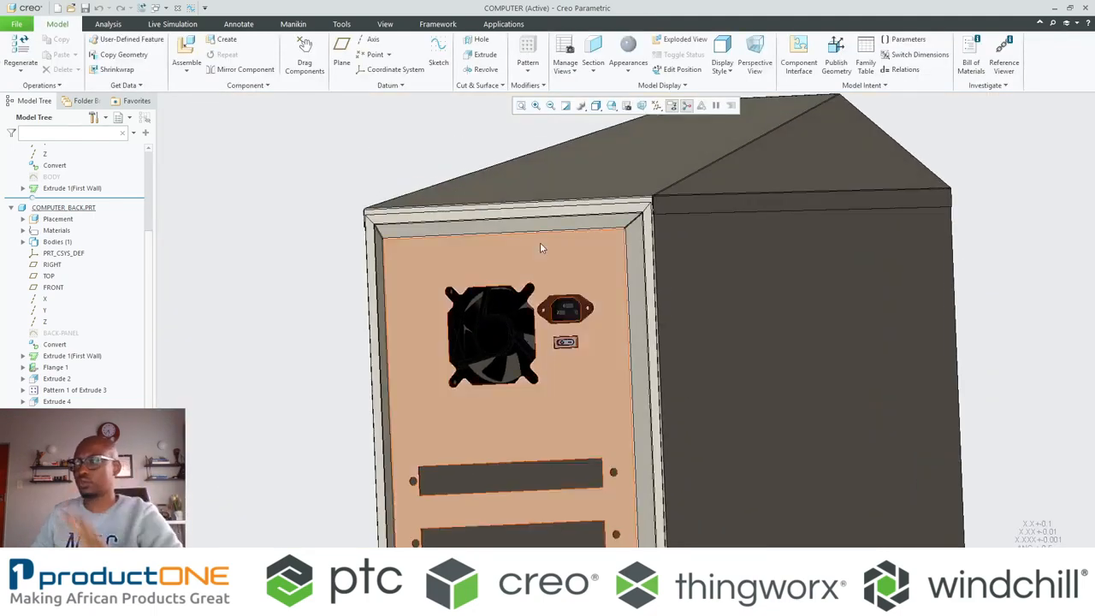
{"action": "scroll", "coordinate": [540, 248], "scroll_direction": "up", "scroll_amount": 3}
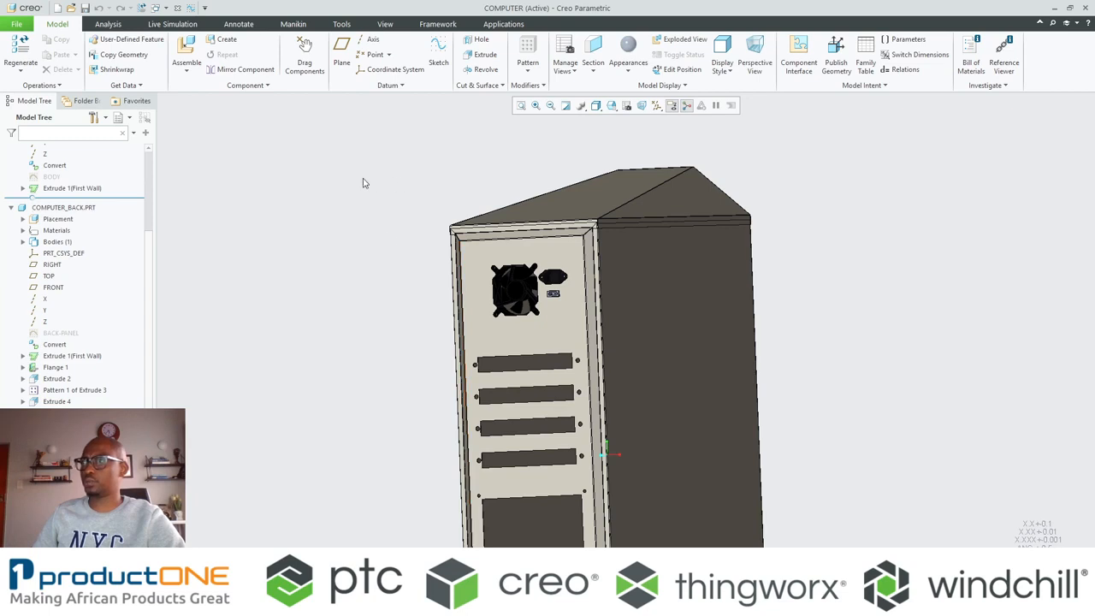
{"action": "left_click", "coordinate": [190, 60]}
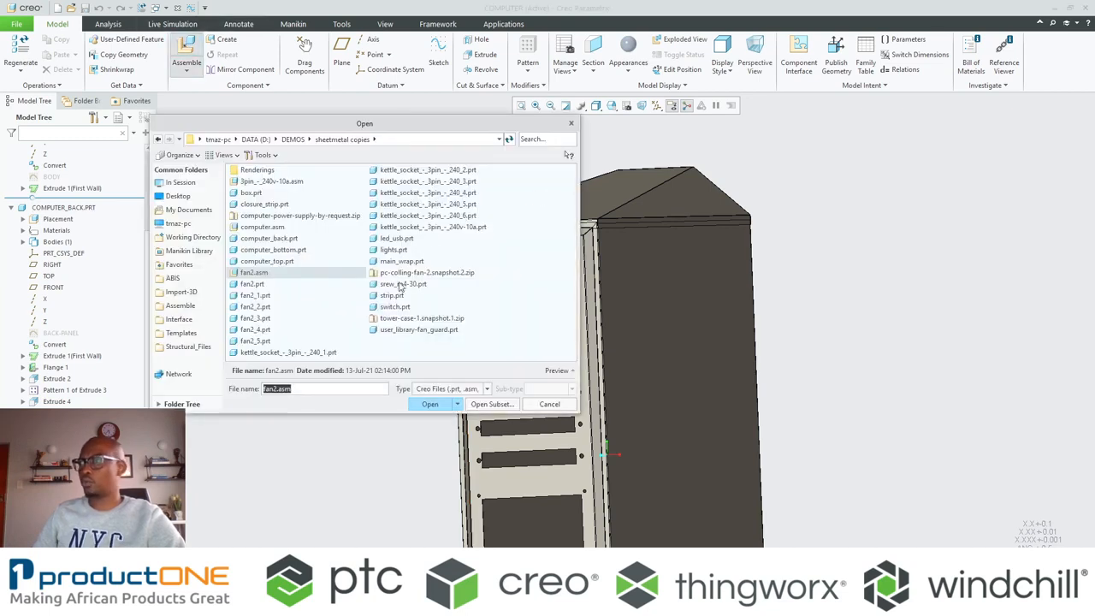
{"action": "left_click", "coordinate": [539, 139]}
{"action": "type", "text": "bo"}
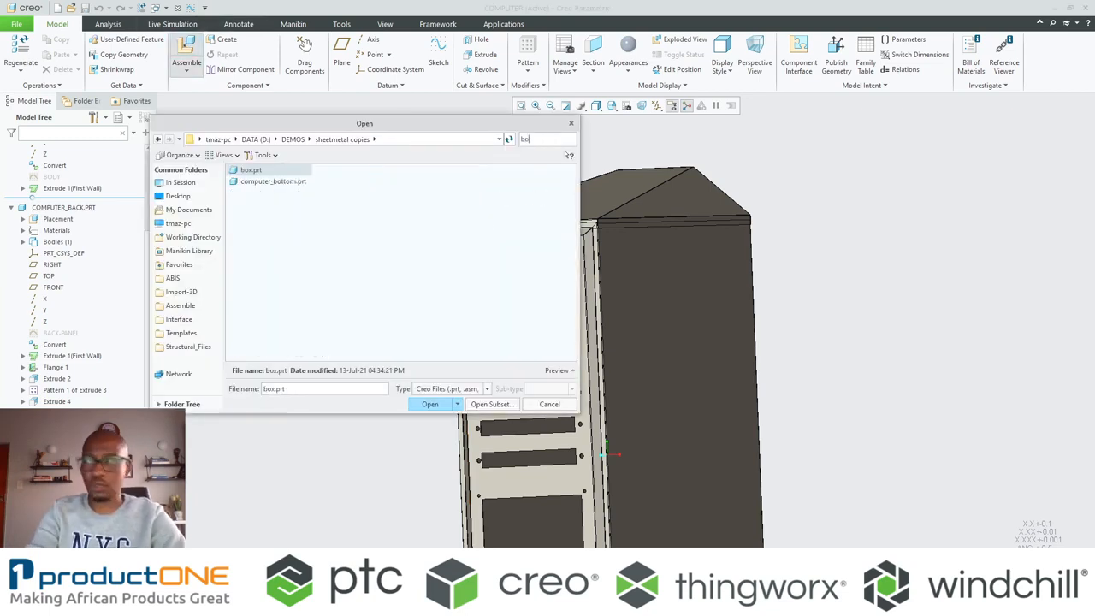
{"action": "key", "text": "Return"}
Step: Make the perforated box's mounting interface coincident with the flat face of the back panel
{"action": "scroll", "coordinate": [650, 168], "scroll_direction": "up", "scroll_amount": 4}
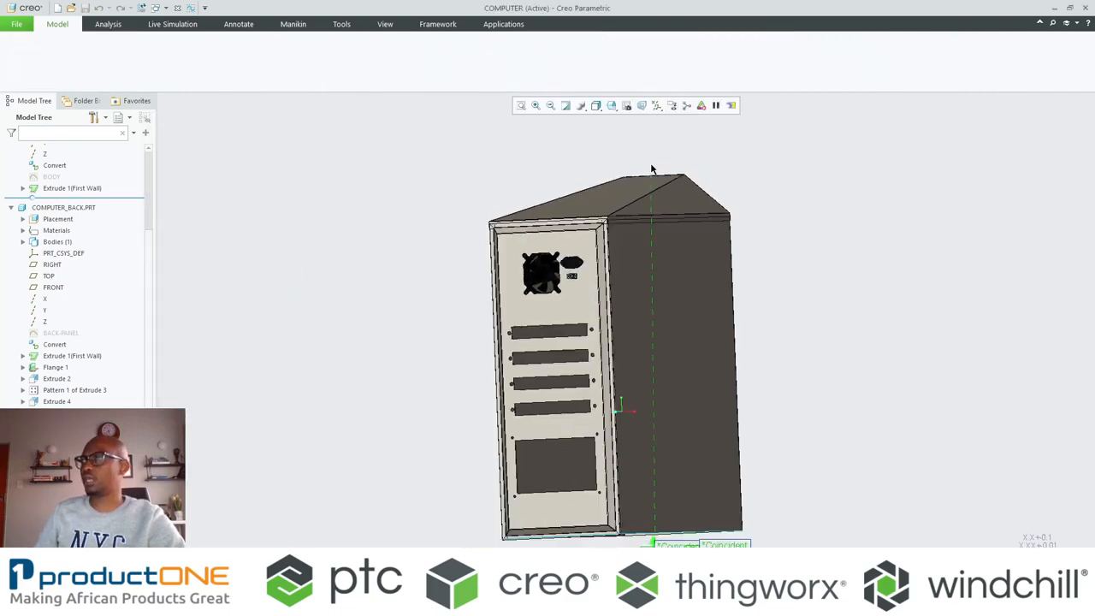
{"action": "scroll", "coordinate": [626, 475], "scroll_direction": "down", "scroll_amount": 3}
{"action": "scroll", "coordinate": [547, 342], "scroll_direction": "down", "scroll_amount": 4}
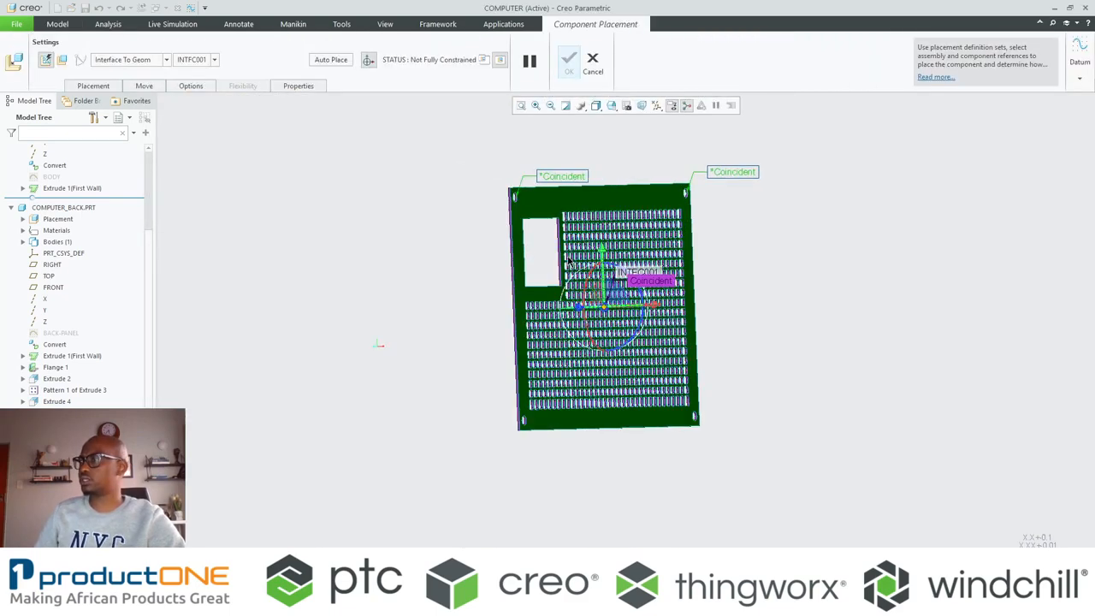
{"action": "scroll", "coordinate": [545, 442], "scroll_direction": "up", "scroll_amount": 1}
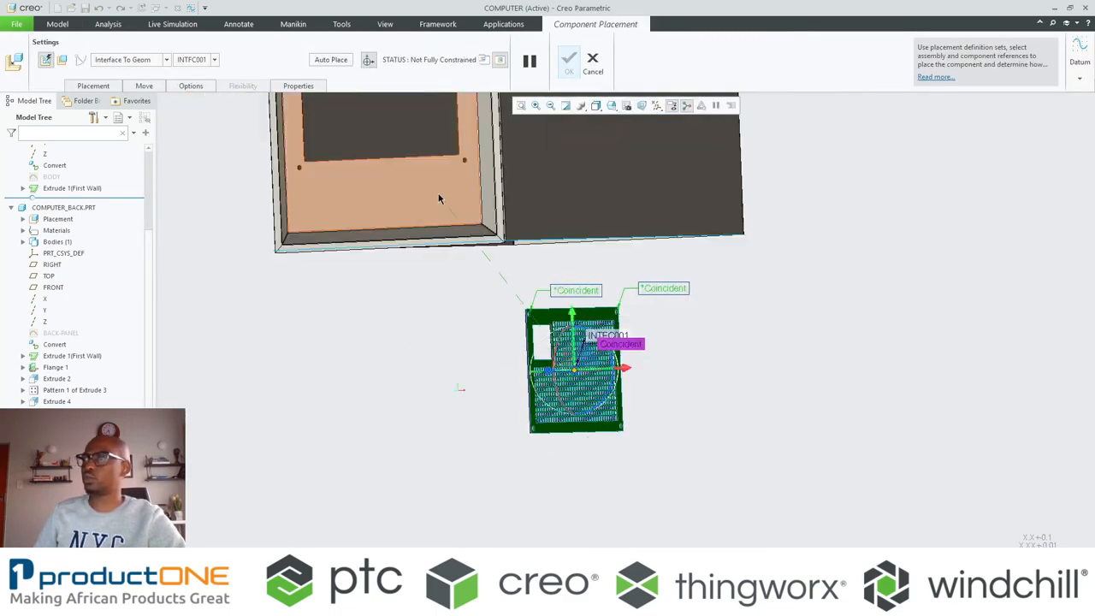
{"action": "left_click", "coordinate": [438, 199]}
Step: Align the box's mounting holes with the screw holes around the back panel's large rectangular cutout and complete the placement
{"action": "scroll", "coordinate": [343, 189], "scroll_direction": "down", "scroll_amount": 5}
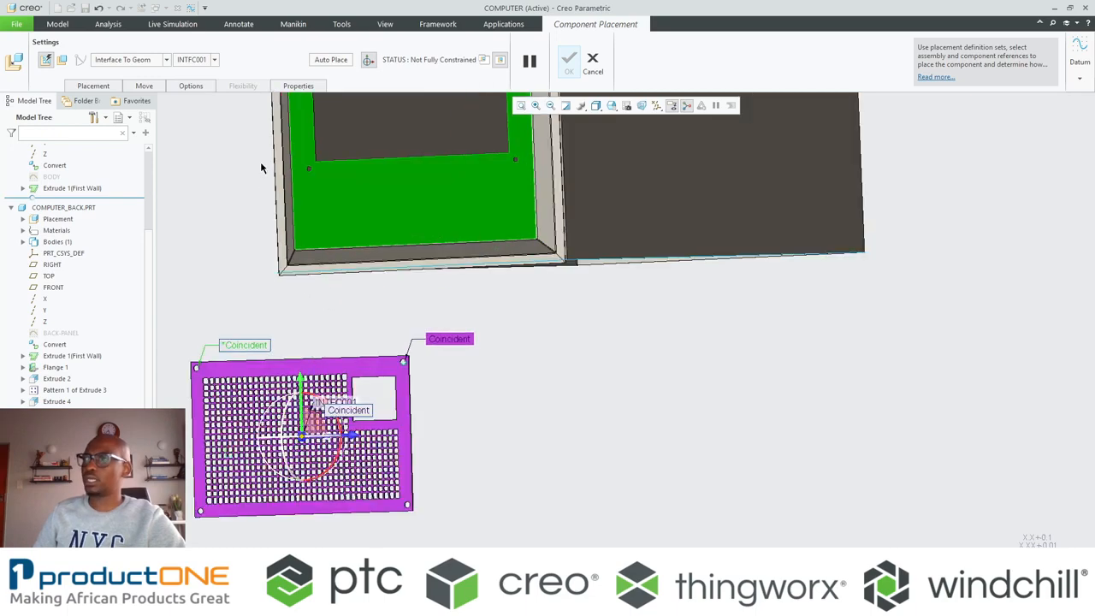
{"action": "scroll", "coordinate": [270, 206], "scroll_direction": "up", "scroll_amount": 5}
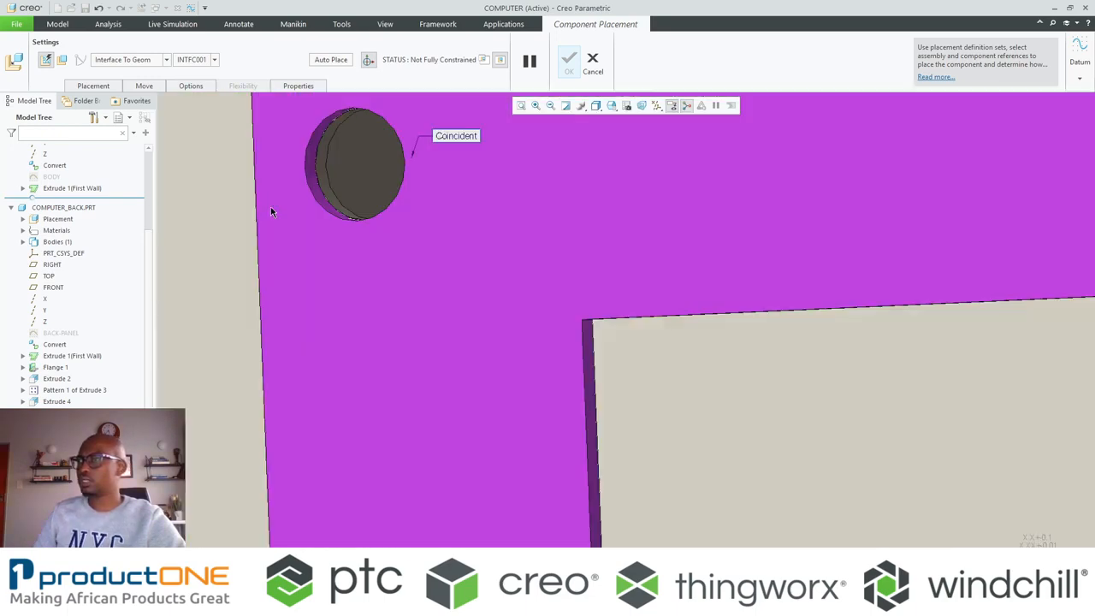
{"action": "scroll", "coordinate": [648, 158], "scroll_direction": "down", "scroll_amount": 4}
{"action": "scroll", "coordinate": [648, 159], "scroll_direction": "down", "scroll_amount": 2}
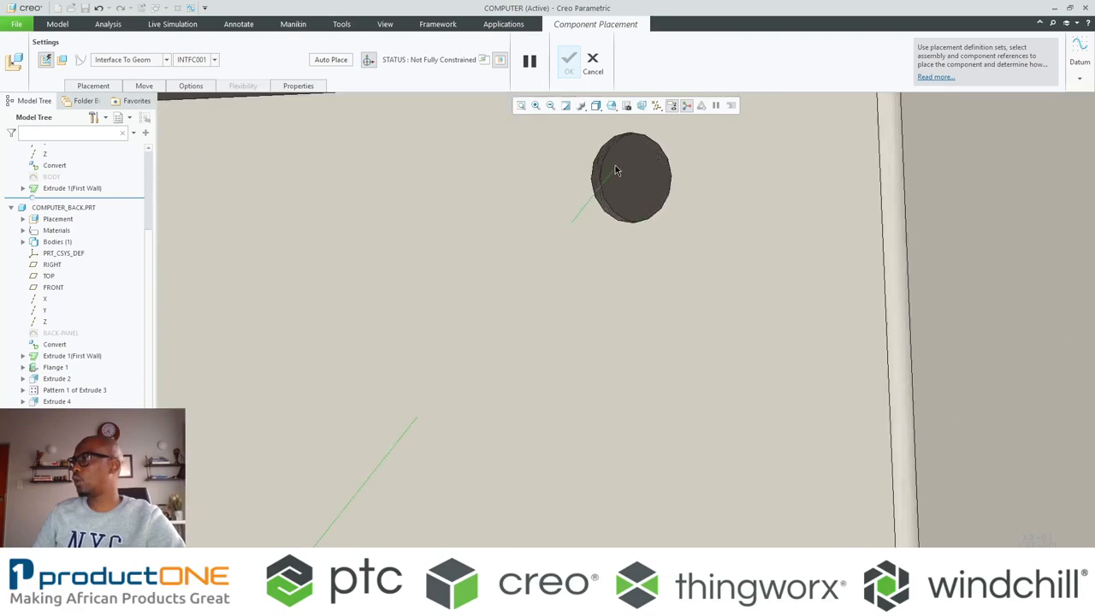
{"action": "left_click", "coordinate": [644, 165]}
{"action": "scroll", "coordinate": [567, 327], "scroll_direction": "up", "scroll_amount": 3}
{"action": "scroll", "coordinate": [566, 327], "scroll_direction": "up", "scroll_amount": 2}
{"action": "middle_click", "coordinate": [567, 321]}
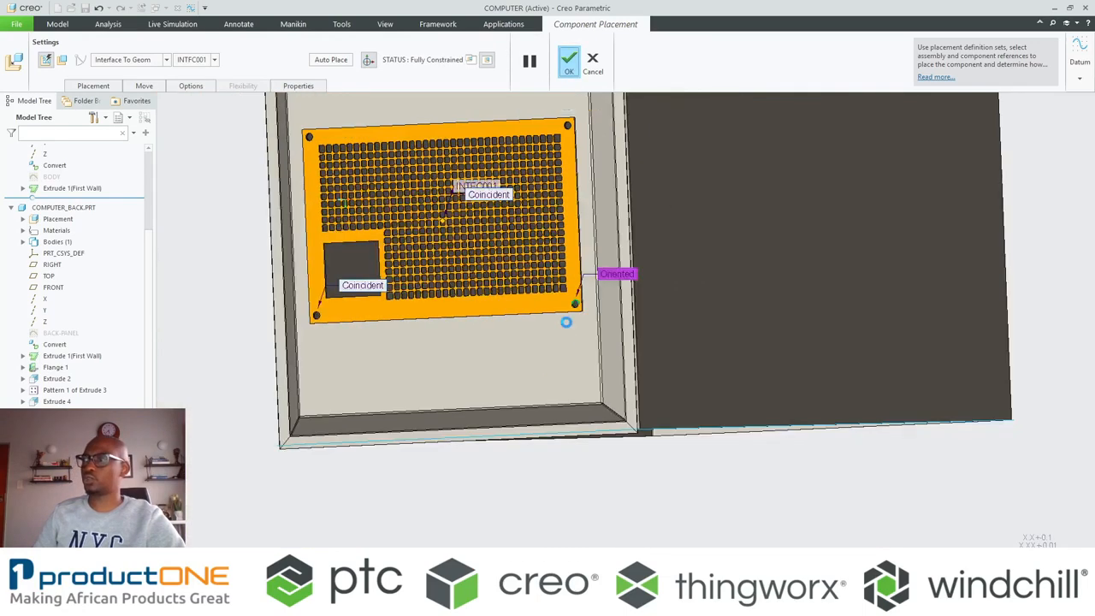
Step: Activate the main wrap part, MAIN_WRAP.PRT, for sheet metal editing within the assembly
{"action": "scroll", "coordinate": [558, 335], "scroll_direction": "up", "scroll_amount": 5}
{"action": "middle_click_drag", "start_coordinate": [557, 338], "coordinate": [493, 310], "text": "shift"}
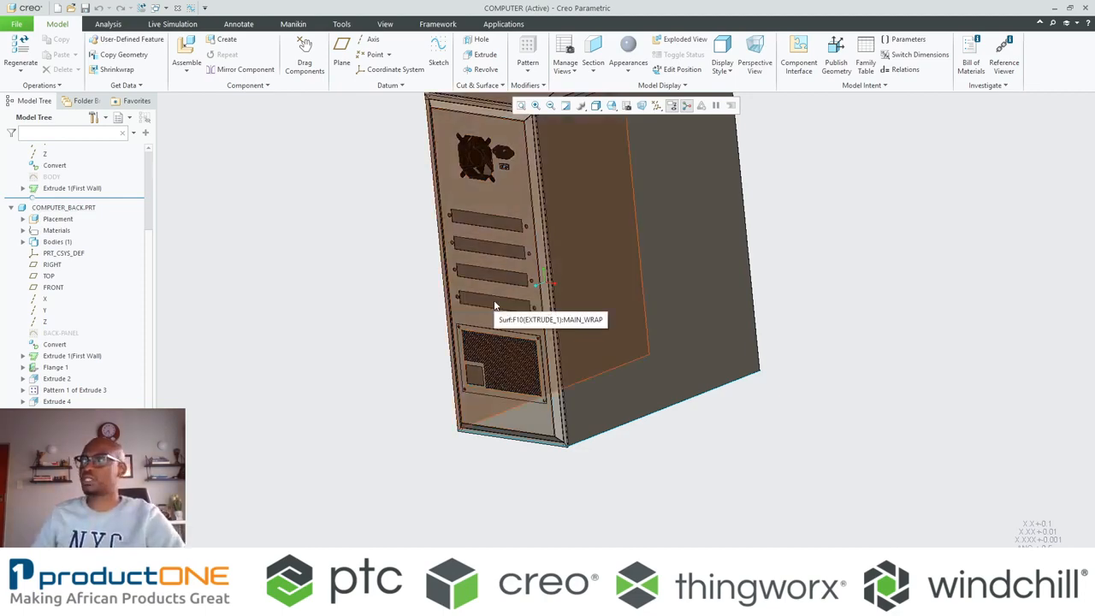
{"action": "middle_click_drag", "start_coordinate": [494, 306], "coordinate": [456, 382]}
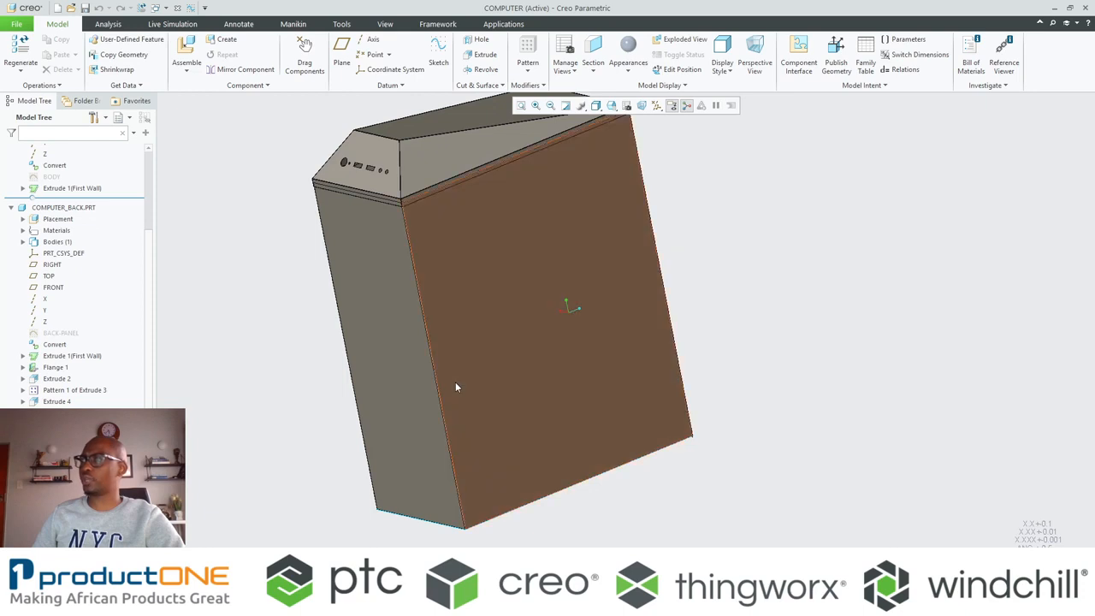
{"action": "left_click", "coordinate": [456, 382]}
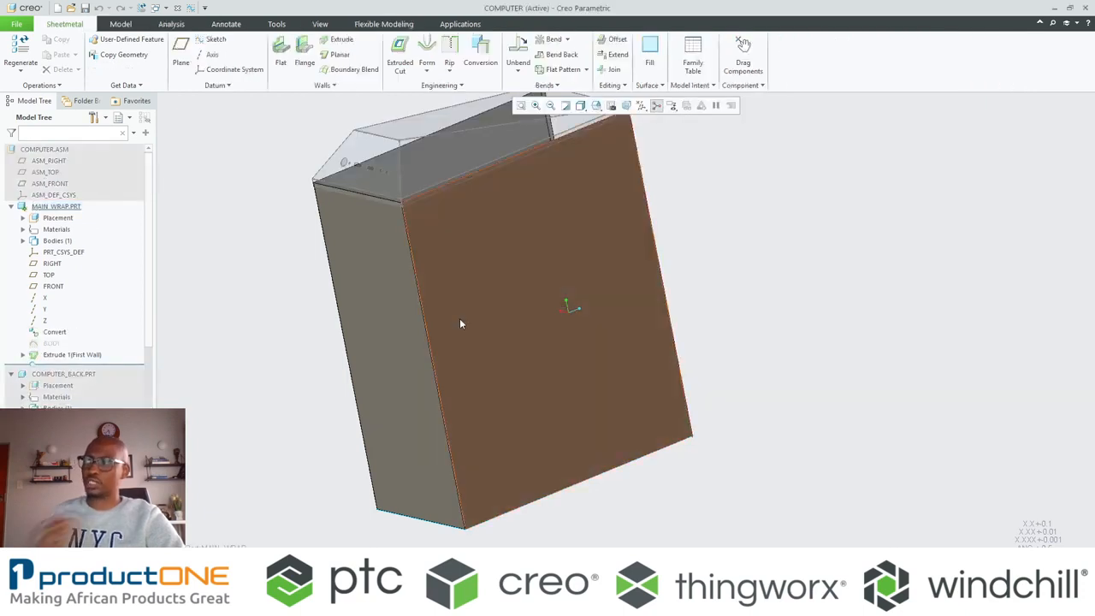
{"action": "mouse_move", "coordinate": [454, 315]}
{"action": "middle_mouse_down"}
{"action": "mouse_move", "coordinate": [496, 306]}
{"action": "mouse_move", "coordinate": [474, 303]}
{"action": "mouse_move", "coordinate": [480, 295]}
{"action": "middle_mouse_up"}
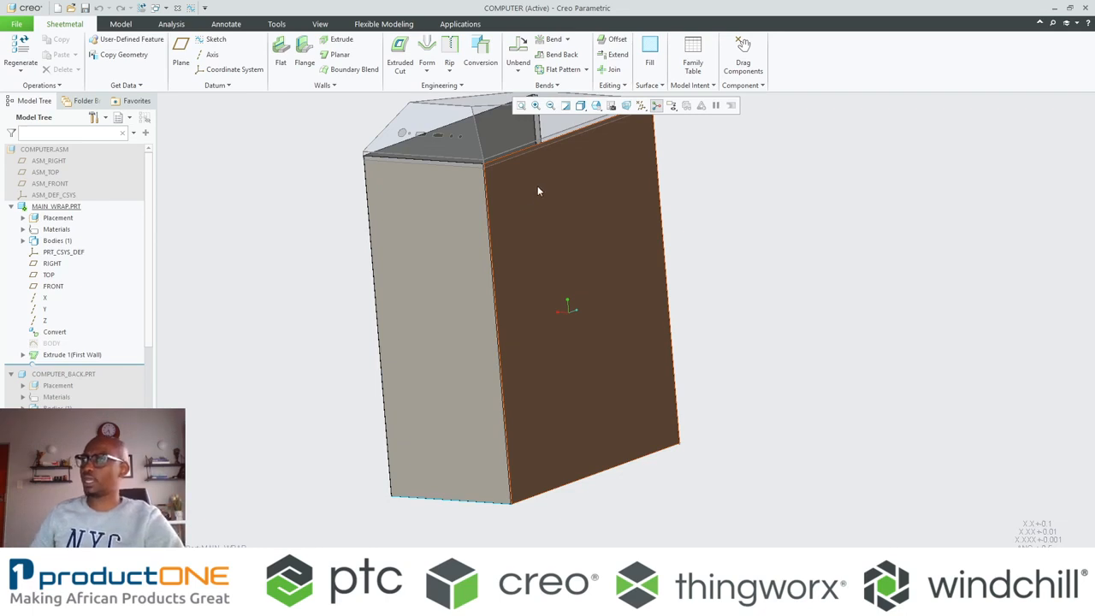
{"action": "middle_click_drag", "start_coordinate": [537, 186], "coordinate": [425, 272], "text": "shift"}
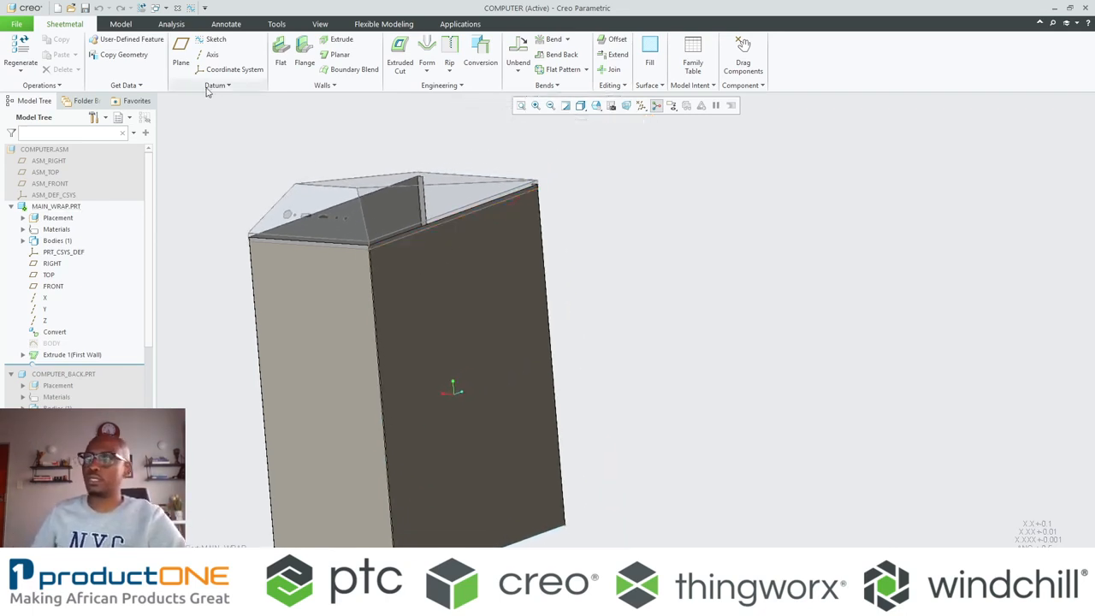
Step: Create a punch form from CLOSE_ROUND_LOUVER_FORM_MM and place it near the upper front corner of the main wrap's large side wall
{"action": "left_click", "coordinate": [424, 49]}
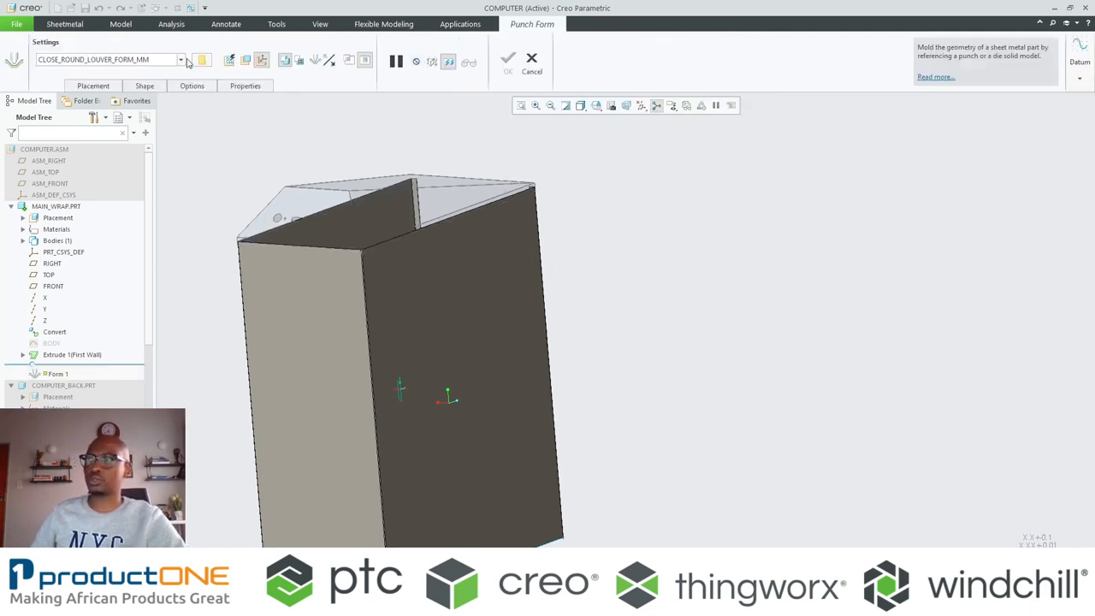
{"action": "left_click", "coordinate": [181, 60]}
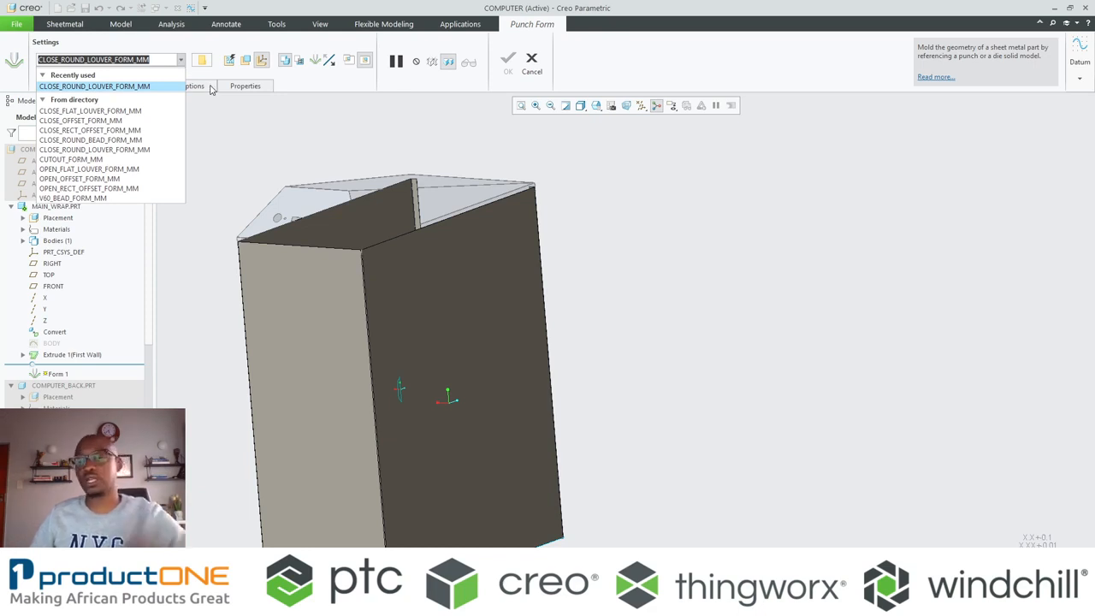
{"action": "left_click", "coordinate": [117, 83]}
{"action": "left_click", "coordinate": [409, 284]}
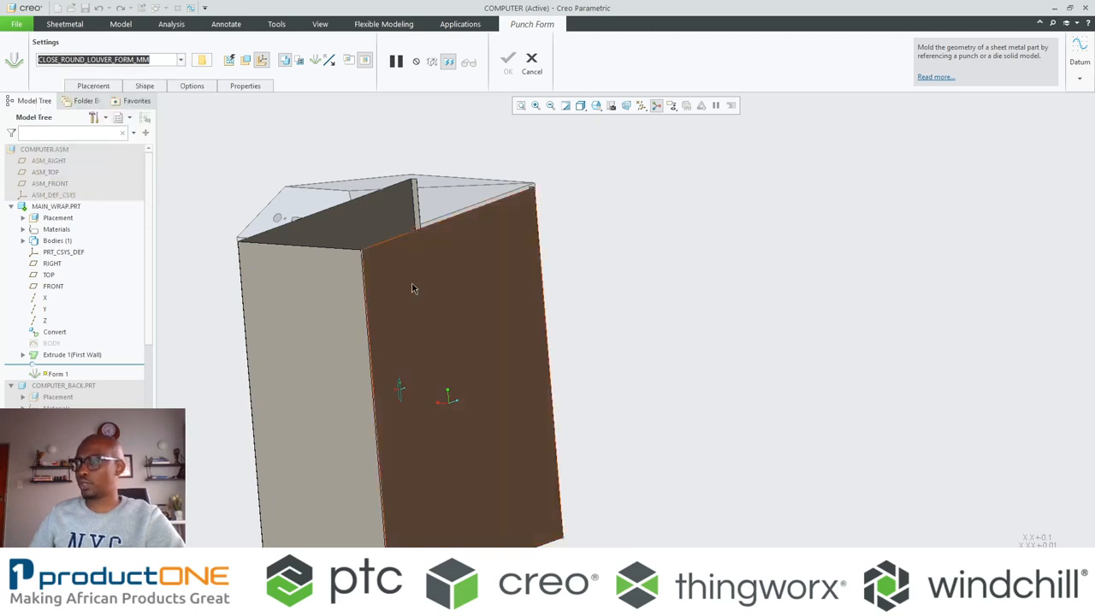
{"action": "scroll", "coordinate": [409, 288], "scroll_direction": "down", "scroll_amount": 5}
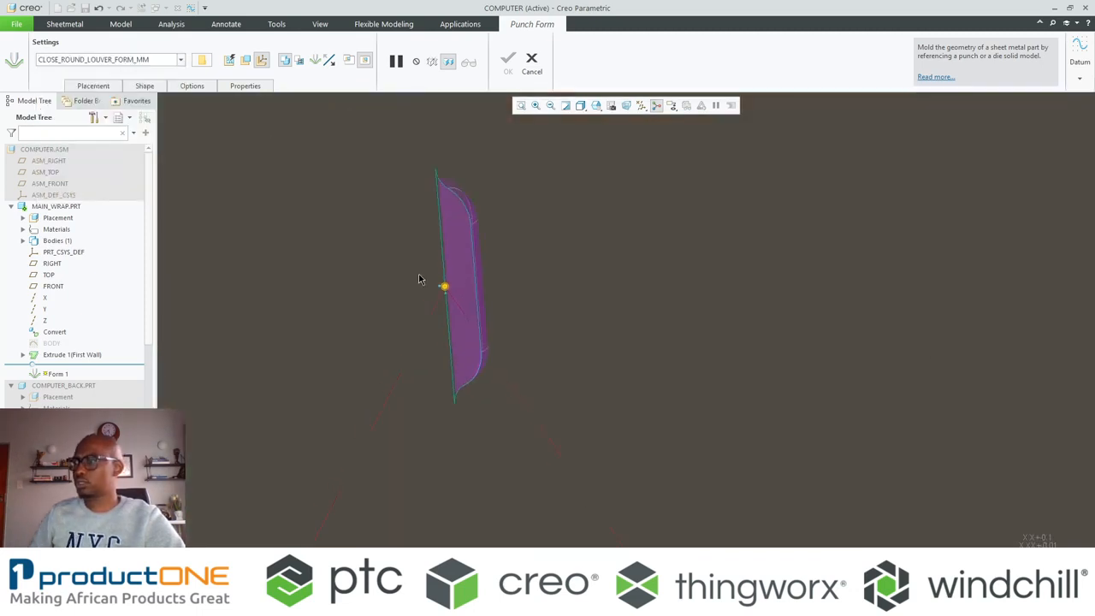
{"action": "scroll", "coordinate": [420, 289], "scroll_direction": "up", "scroll_amount": 3}
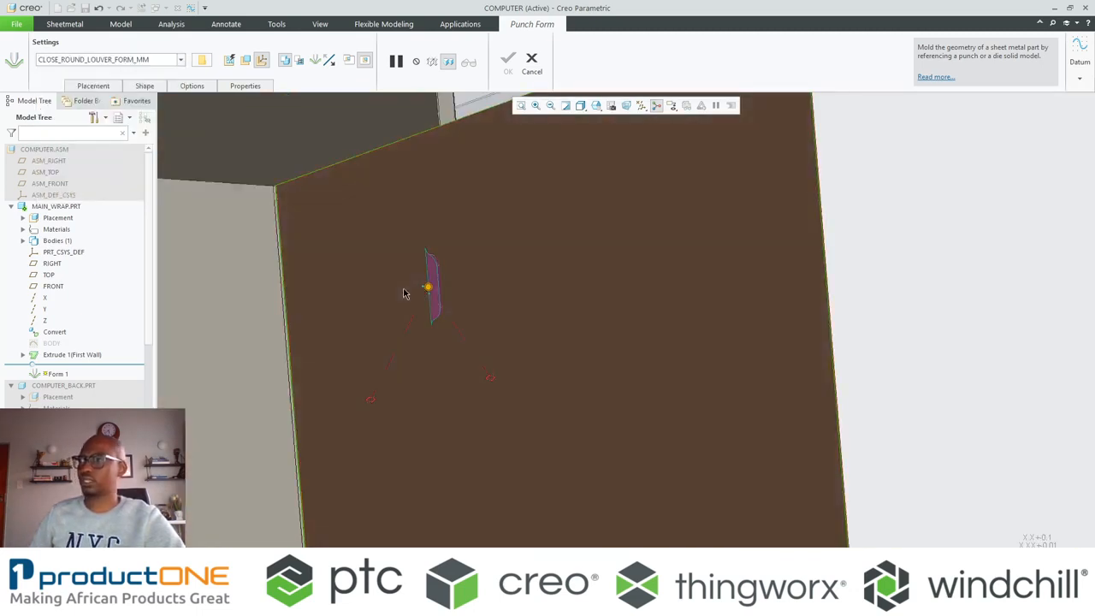
{"action": "left_click", "coordinate": [404, 288]}
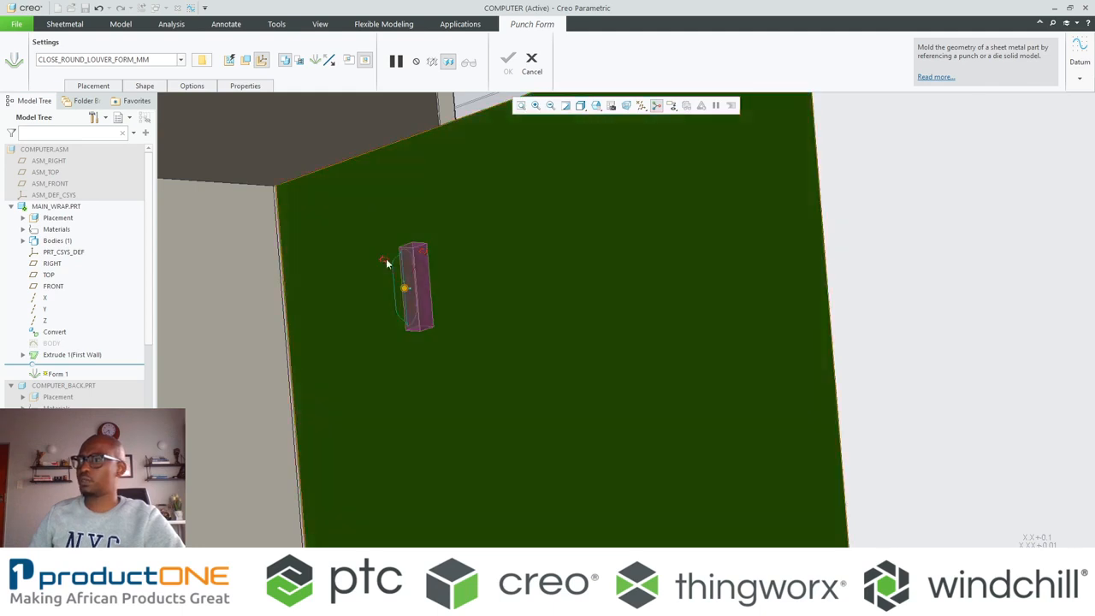
{"action": "left_click_drag", "start_coordinate": [383, 259], "coordinate": [274, 281]}
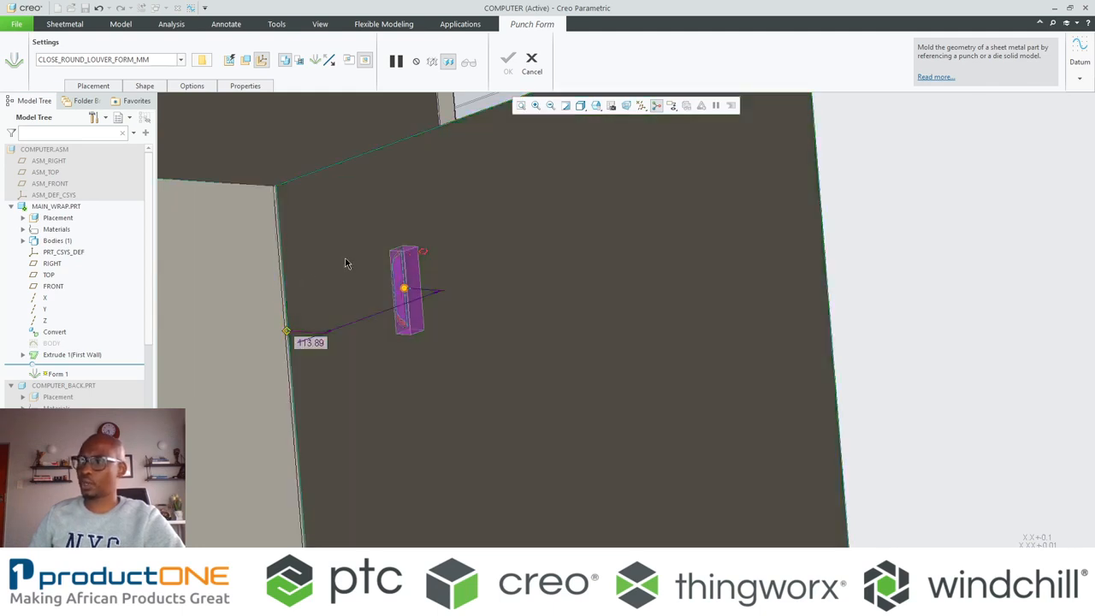
{"action": "left_click_drag", "start_coordinate": [330, 149], "coordinate": [344, 164]}
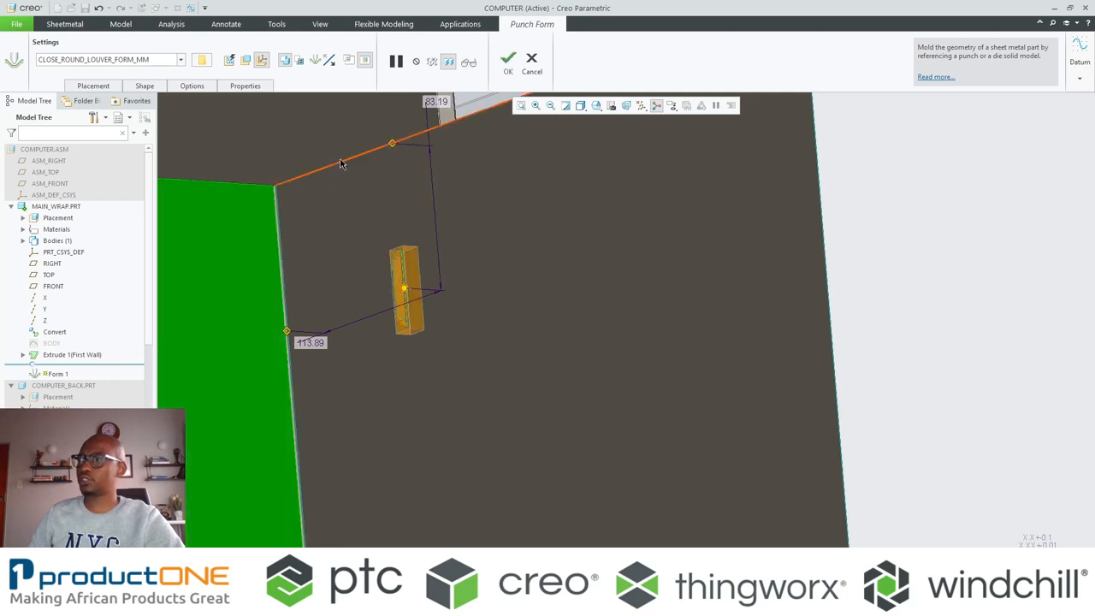
{"action": "left_click", "coordinate": [372, 287]}
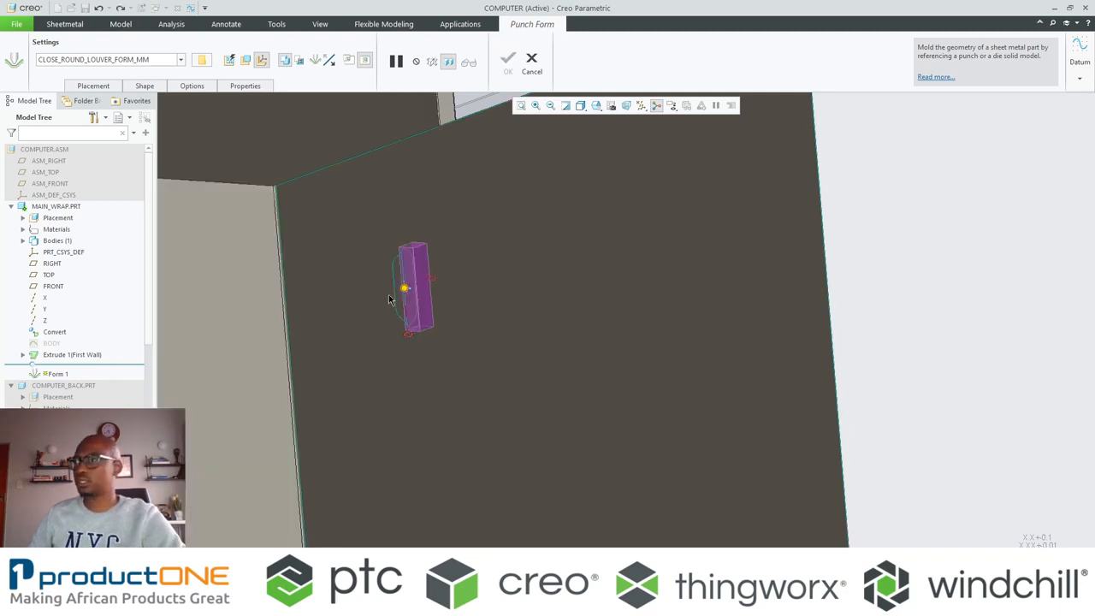
Step: Reference the louver form's placement offsets to the side wall's upper edge and its nearest vertical edge
{"action": "left_click_drag", "start_coordinate": [432, 276], "coordinate": [354, 162]}
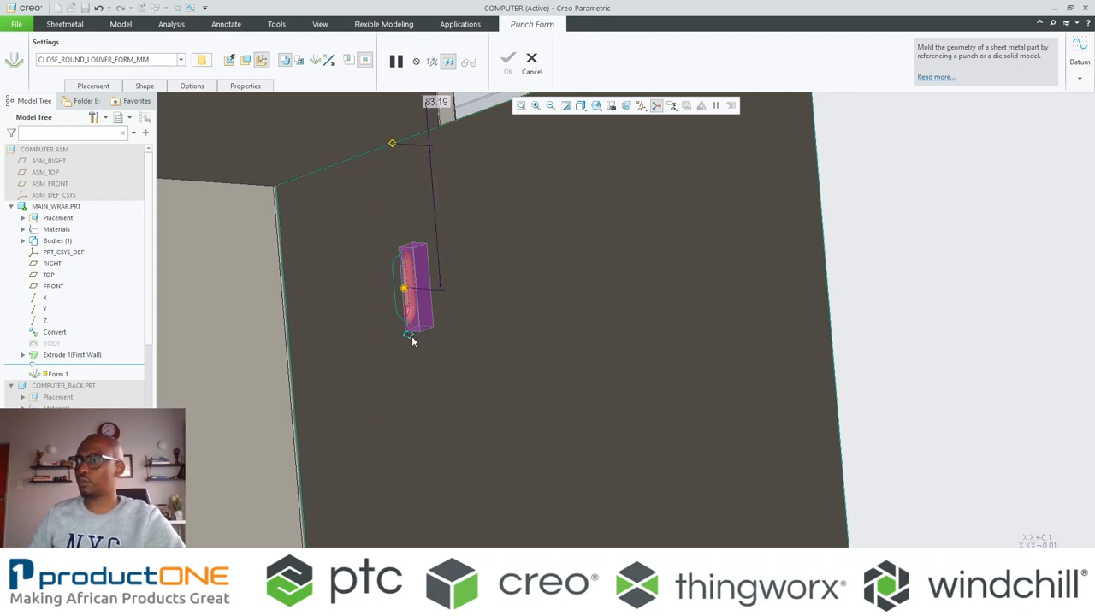
{"action": "left_click_drag", "start_coordinate": [410, 336], "coordinate": [264, 330]}
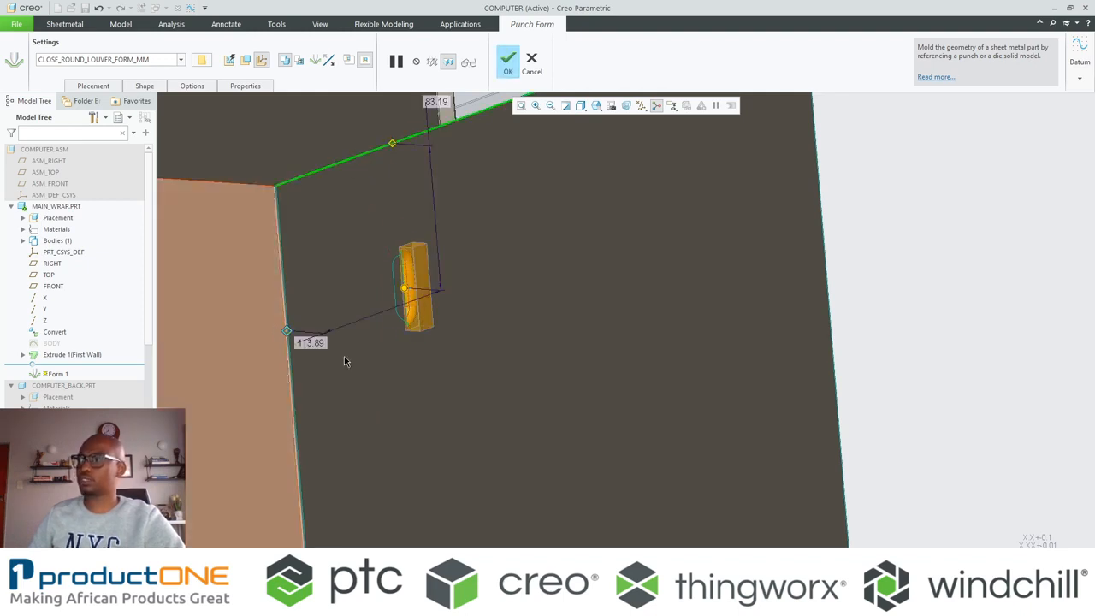
{"action": "scroll", "coordinate": [345, 361], "scroll_direction": "up", "scroll_amount": 2}
{"action": "mouse_move", "coordinate": [345, 361]}
{"action": "middle_mouse_down"}
{"action": "mouse_move", "coordinate": [311, 356]}
{"action": "mouse_move", "coordinate": [341, 359]}
{"action": "mouse_move", "coordinate": [357, 376]}
{"action": "middle_mouse_up"}
{"action": "scroll", "coordinate": [357, 377], "scroll_direction": "up", "scroll_amount": 1}
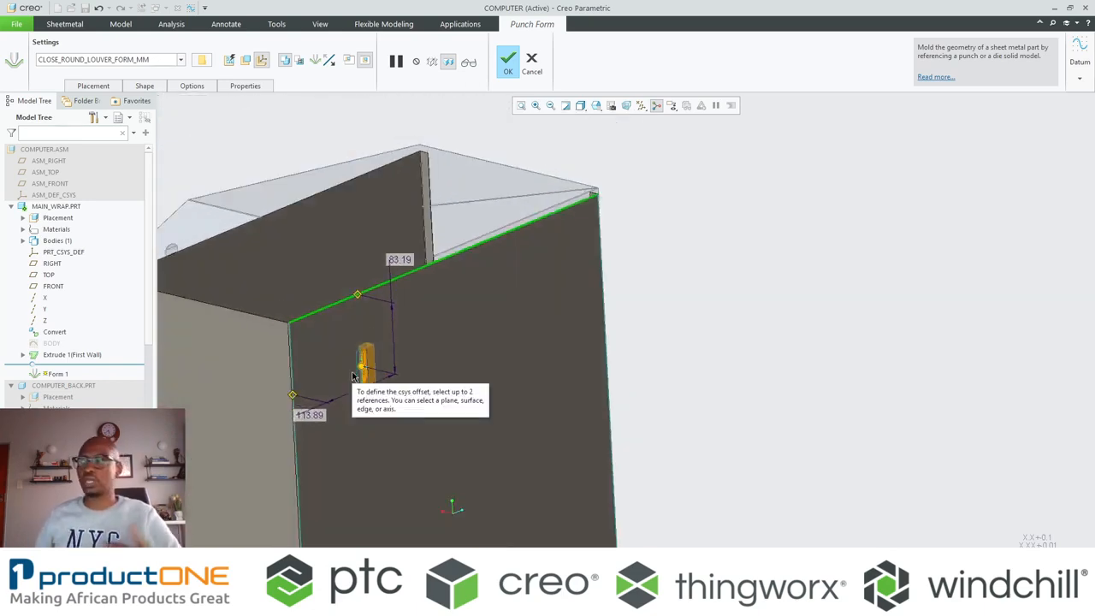
Step: Set the louver's offset to 60 from the upper edge and 50 from the vertical edge, and complete the form
{"action": "double_click", "coordinate": [402, 258]}
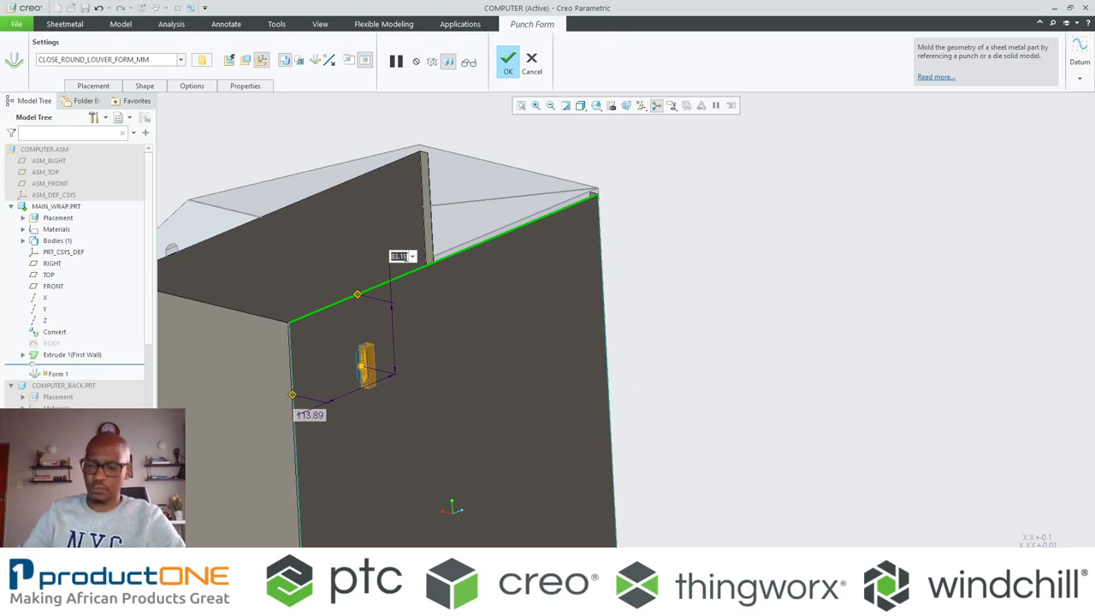
{"action": "type", "text": "60"}
{"action": "key", "text": "Return"}
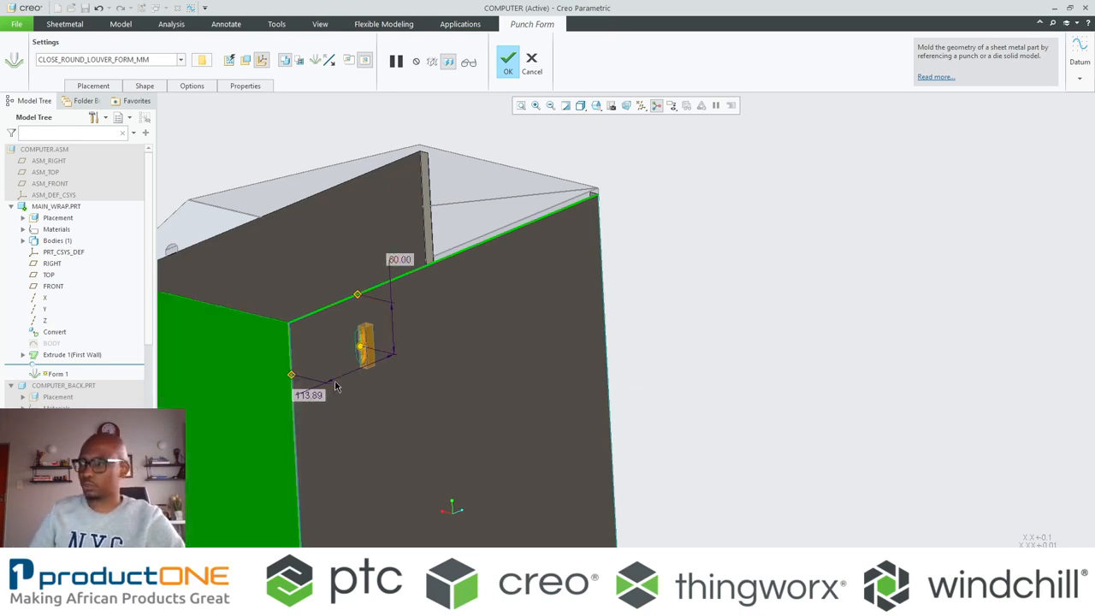
{"action": "double_click", "coordinate": [310, 394]}
{"action": "type", "text": "50"}
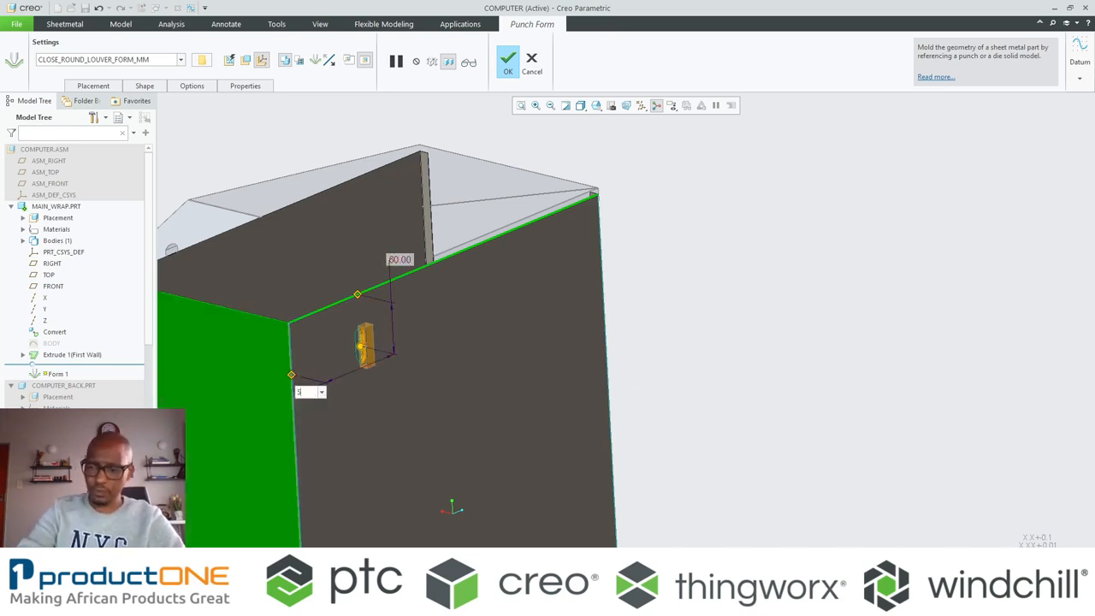
{"action": "key", "text": "Return"}
{"action": "scroll", "coordinate": [338, 397], "scroll_direction": "up", "scroll_amount": 5}
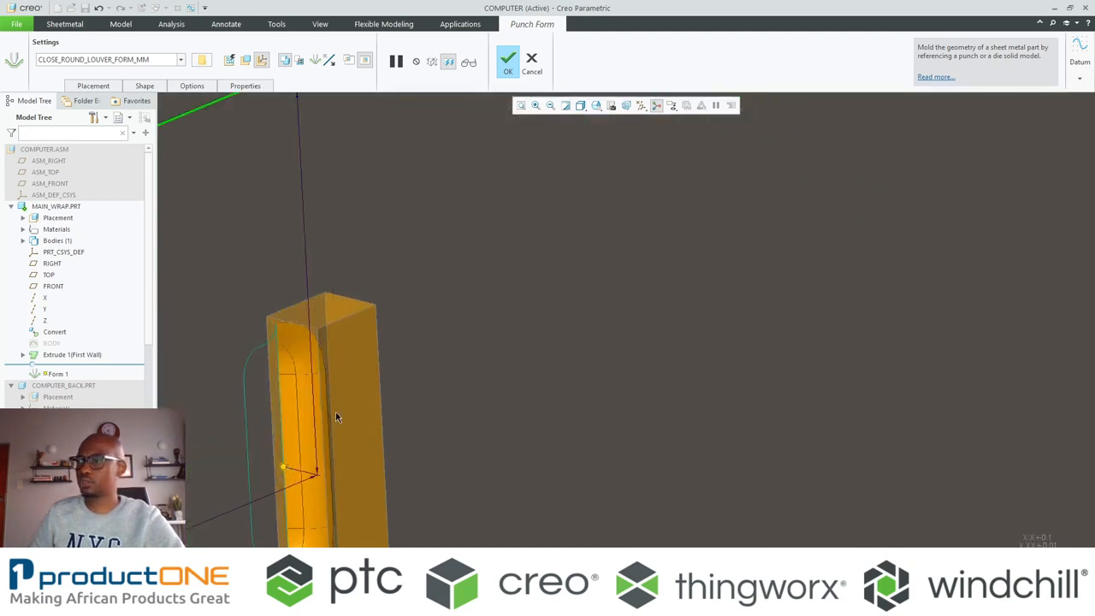
{"action": "scroll", "coordinate": [335, 412], "scroll_direction": "down", "scroll_amount": 5}
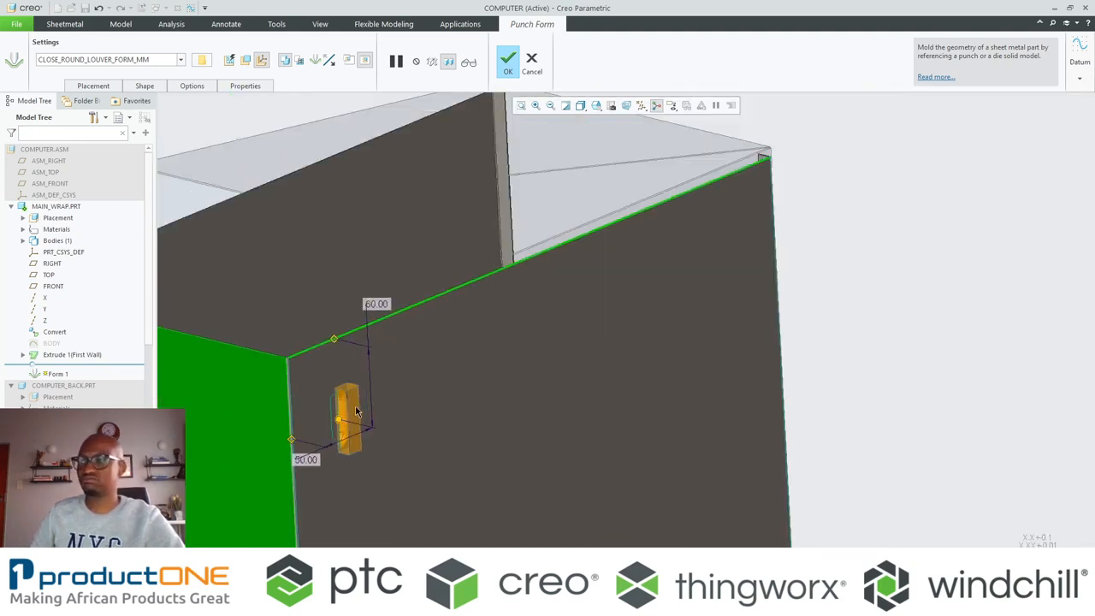
{"action": "middle_click", "coordinate": [356, 411]}
Step: Pattern the louver form by direction along the side wall's upper edge with 7 members at a spacing of 65
{"action": "scroll", "coordinate": [357, 405], "scroll_direction": "down", "scroll_amount": 4}
{"action": "middle_click_drag", "start_coordinate": [359, 401], "coordinate": [457, 306]}
{"action": "scroll", "coordinate": [398, 322], "scroll_direction": "up", "scroll_amount": 4}
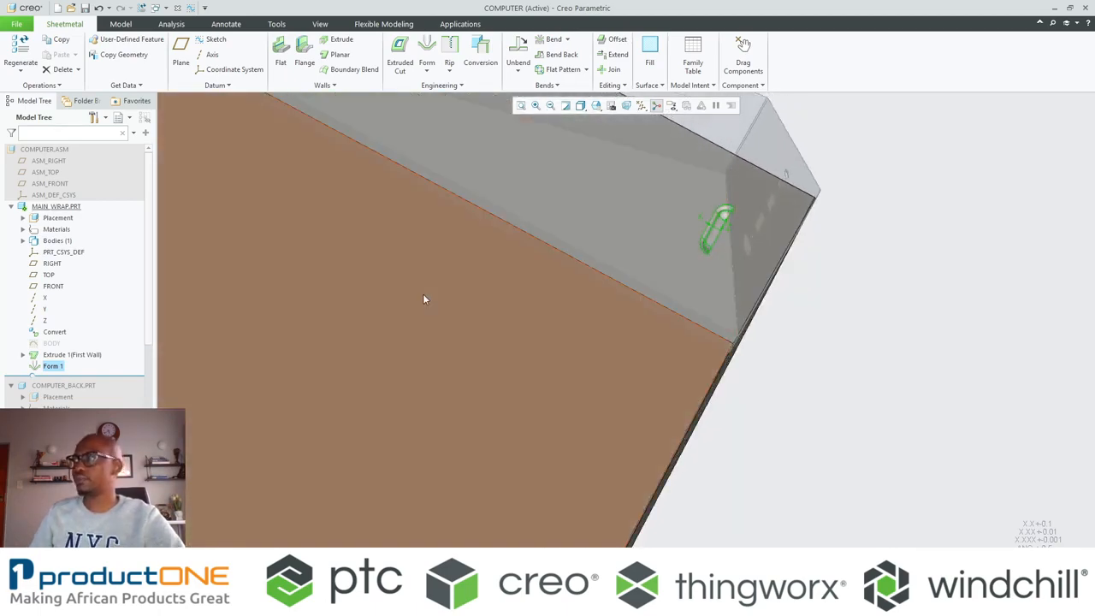
{"action": "scroll", "coordinate": [423, 298], "scroll_direction": "down", "scroll_amount": 4}
{"action": "middle_click_drag", "start_coordinate": [389, 282], "coordinate": [333, 283]}
{"action": "scroll", "coordinate": [181, 217], "scroll_direction": "down", "scroll_amount": 5}
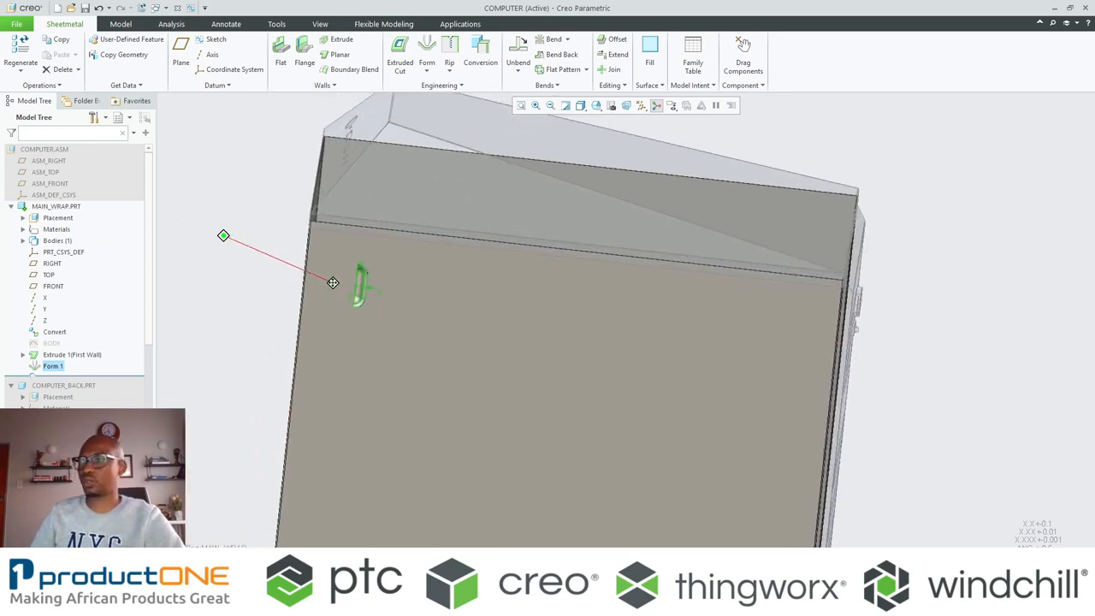
{"action": "right_click", "coordinate": [281, 255]}
{"action": "left_click", "coordinate": [295, 218]}
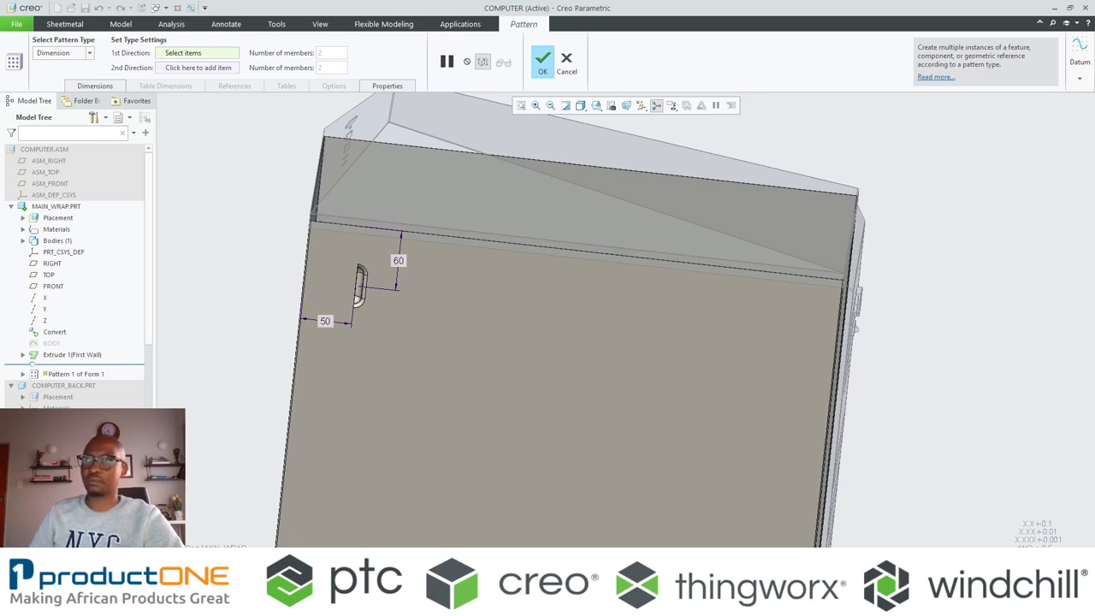
{"action": "left_click", "coordinate": [74, 53]}
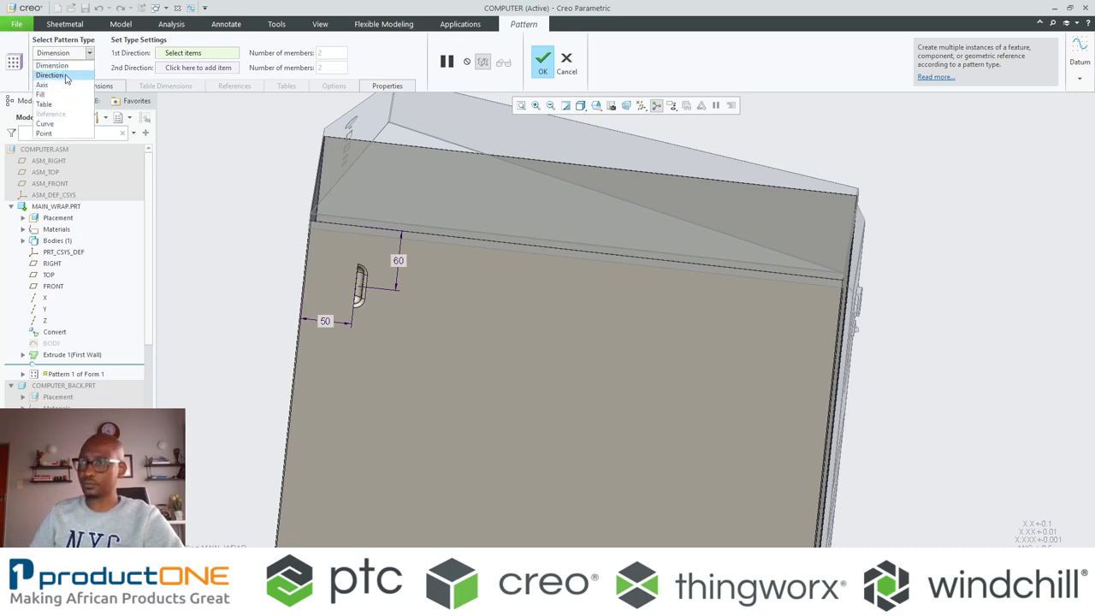
{"action": "left_click", "coordinate": [50, 73]}
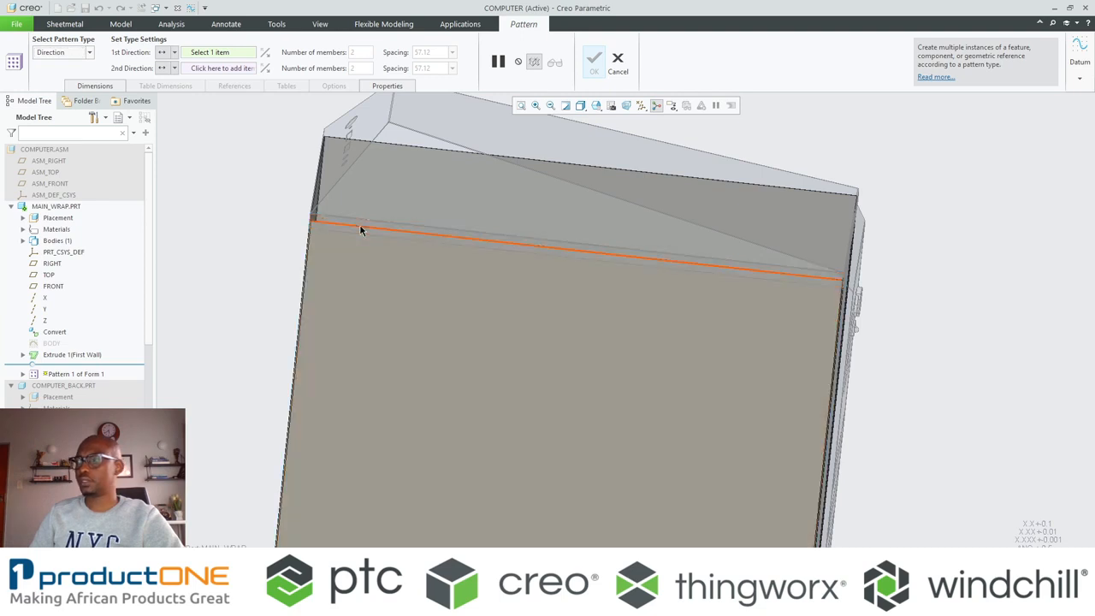
{"action": "left_click", "coordinate": [361, 226]}
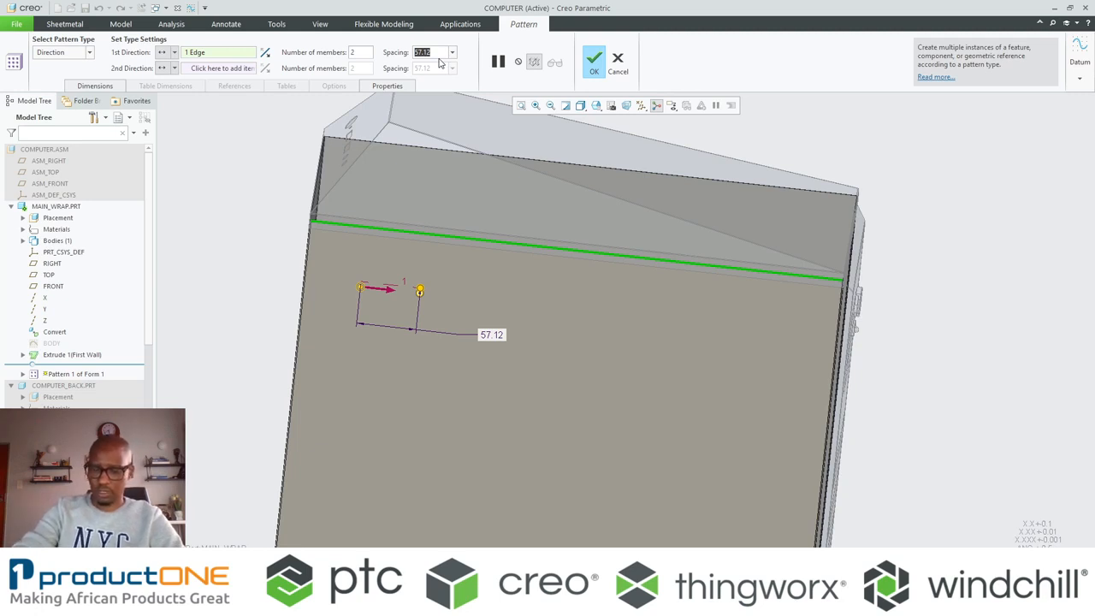
{"action": "type", "text": "65"}
{"action": "key", "text": "Return"}
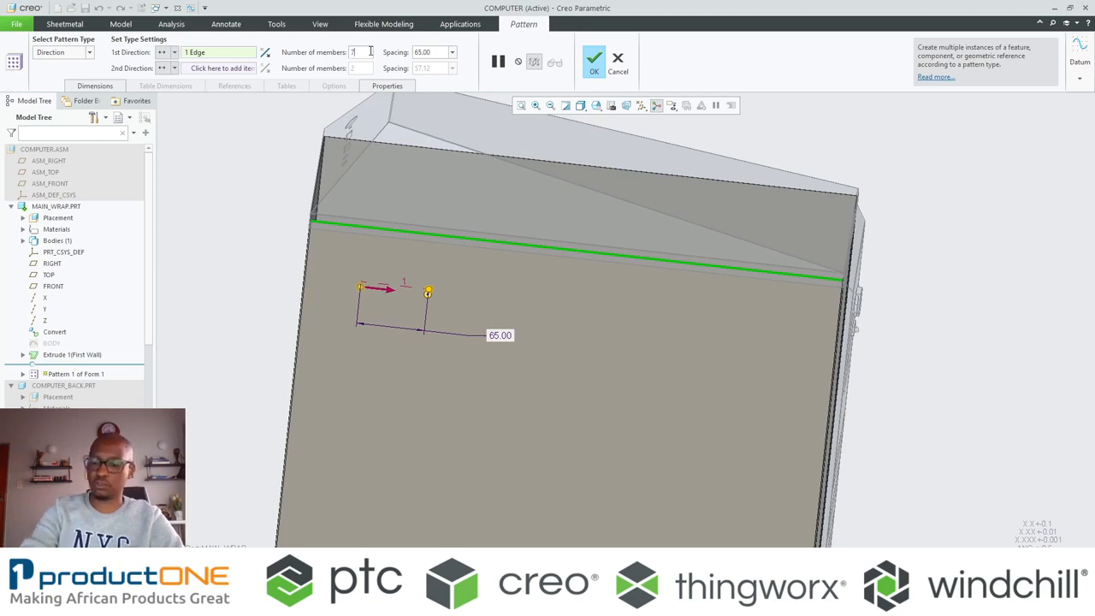
{"action": "key", "text": "Return"}
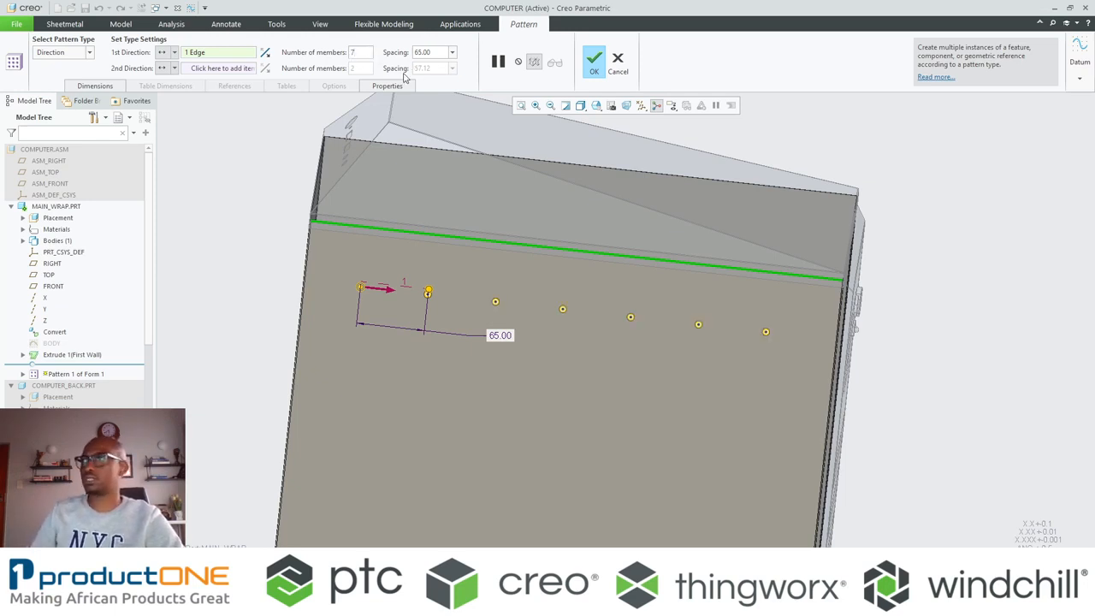
Step: Add a second pattern direction along the side wall's vertical edge with 10 members at a spacing of 65
{"action": "left_click", "coordinate": [214, 68]}
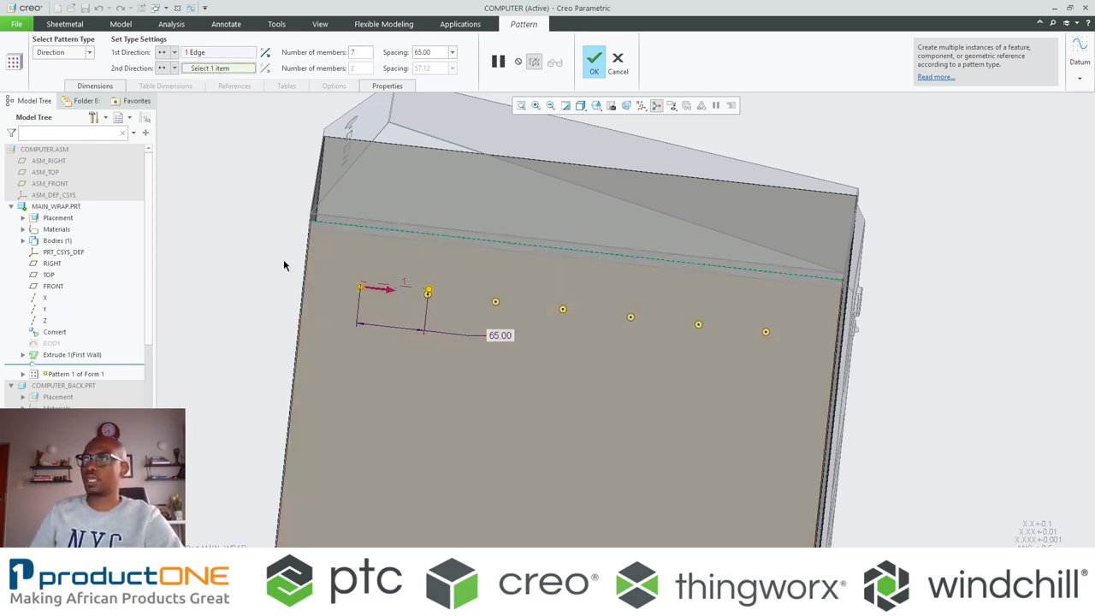
{"action": "left_click", "coordinate": [308, 268]}
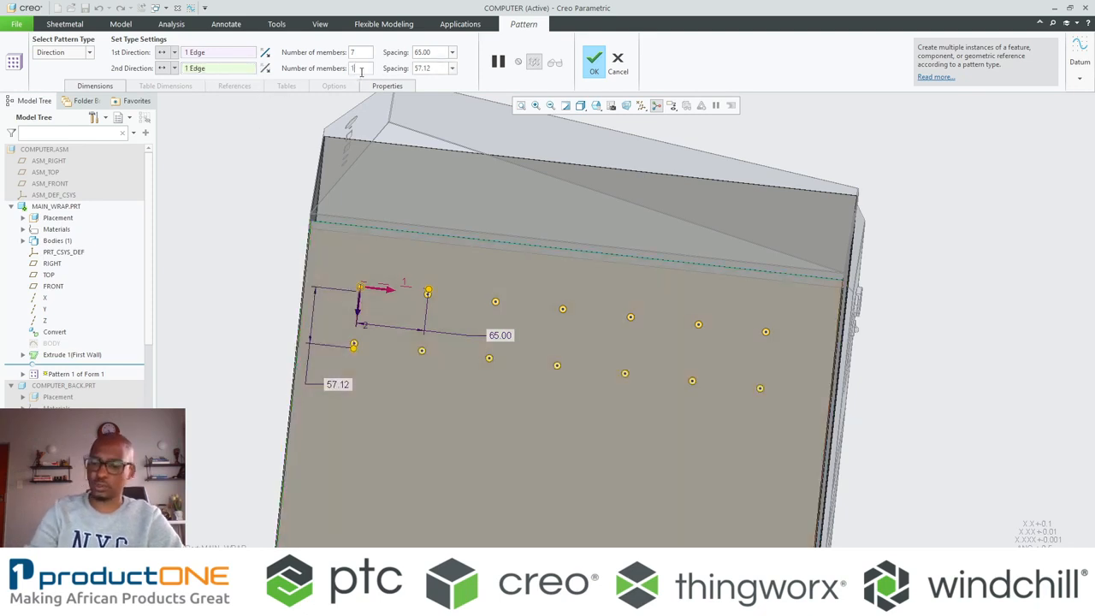
{"action": "type", "text": "10"}
{"action": "key", "text": "Return"}
{"action": "double_click", "coordinate": [437, 67]}
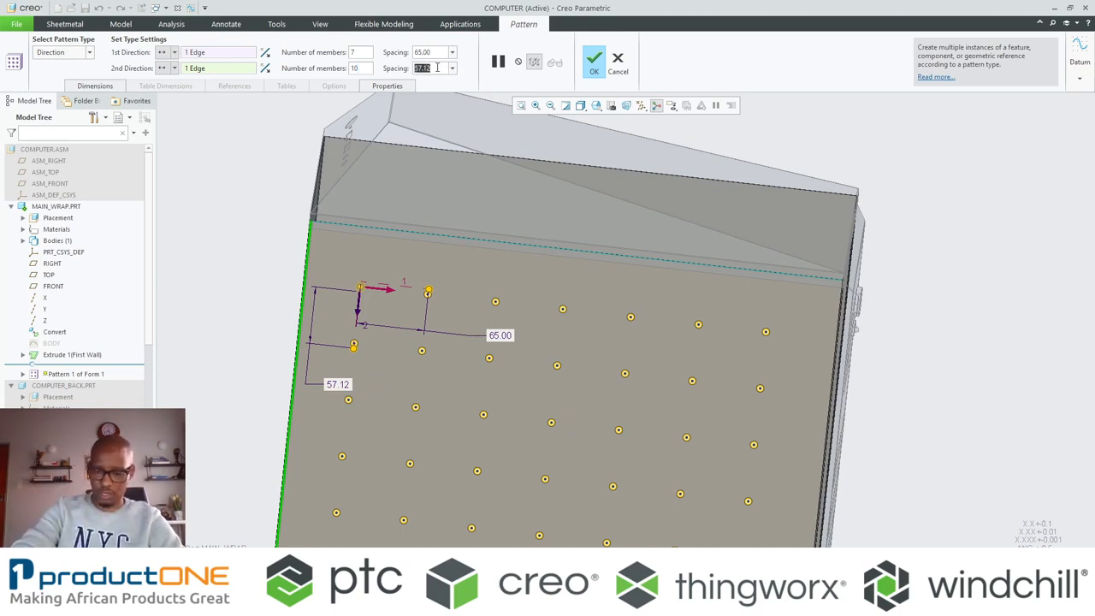
{"action": "type", "text": "50"}
{"action": "key", "text": "Return"}
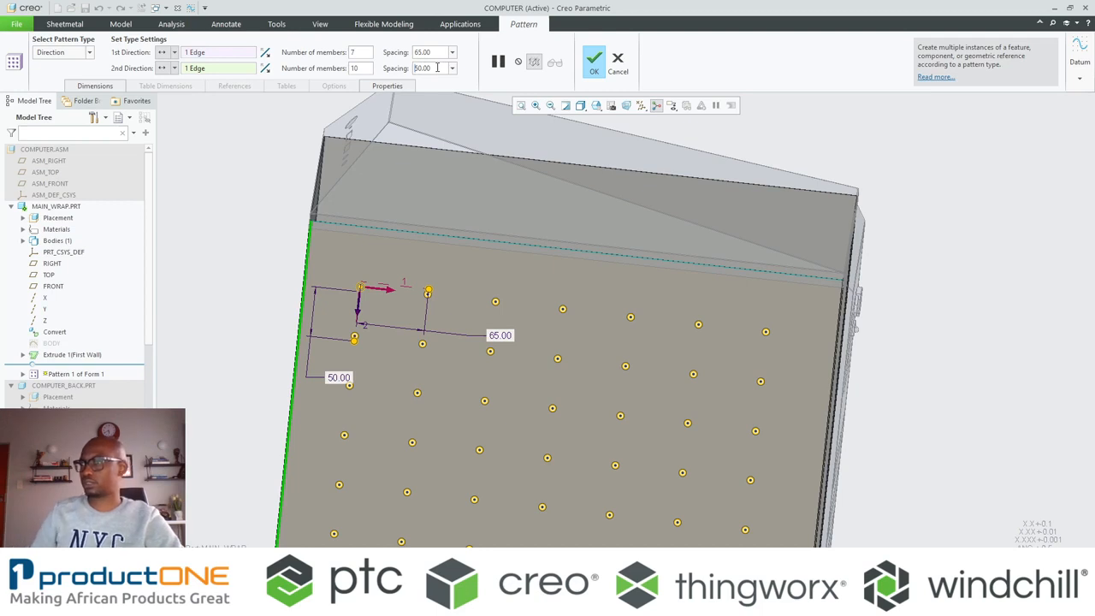
{"action": "key", "text": "BackSpace"}
{"action": "key", "text": "BackSpace"}
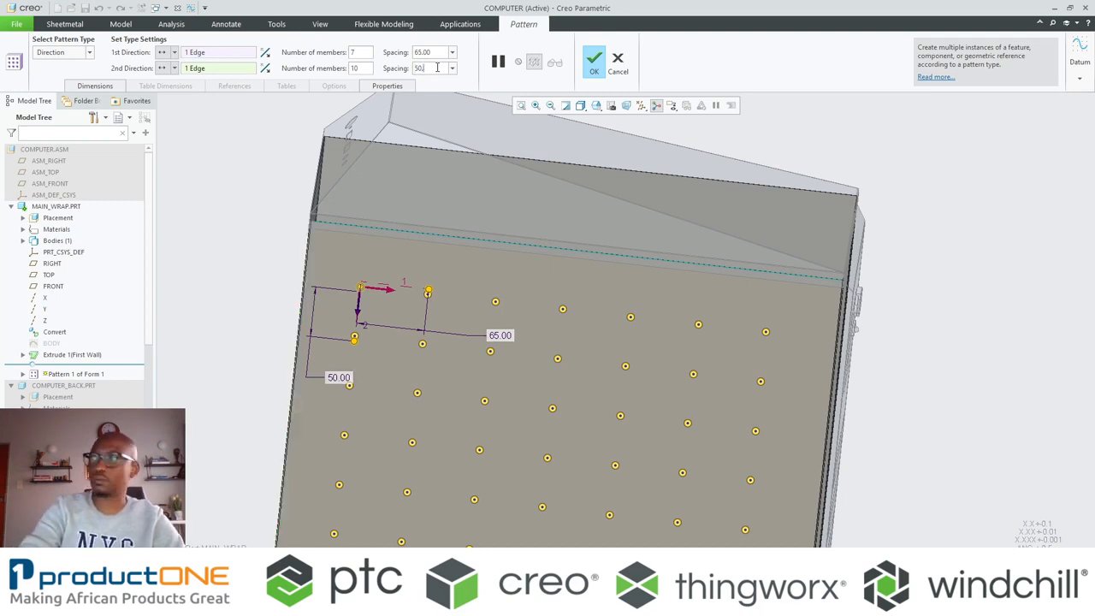
{"action": "type", "text": "65.00"}
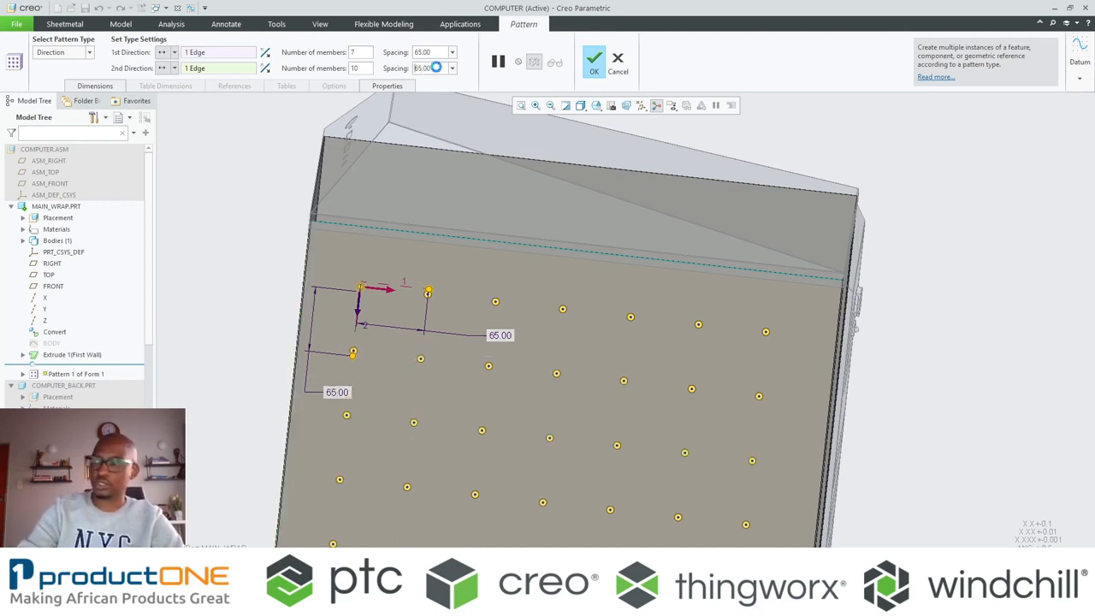
{"action": "type", "text": "5"}
{"action": "key", "text": "Return"}
Step: Change the second direction to 8 members at a spacing of 70 and complete the louver pattern
{"action": "scroll", "coordinate": [464, 225], "scroll_direction": "down", "scroll_amount": 4}
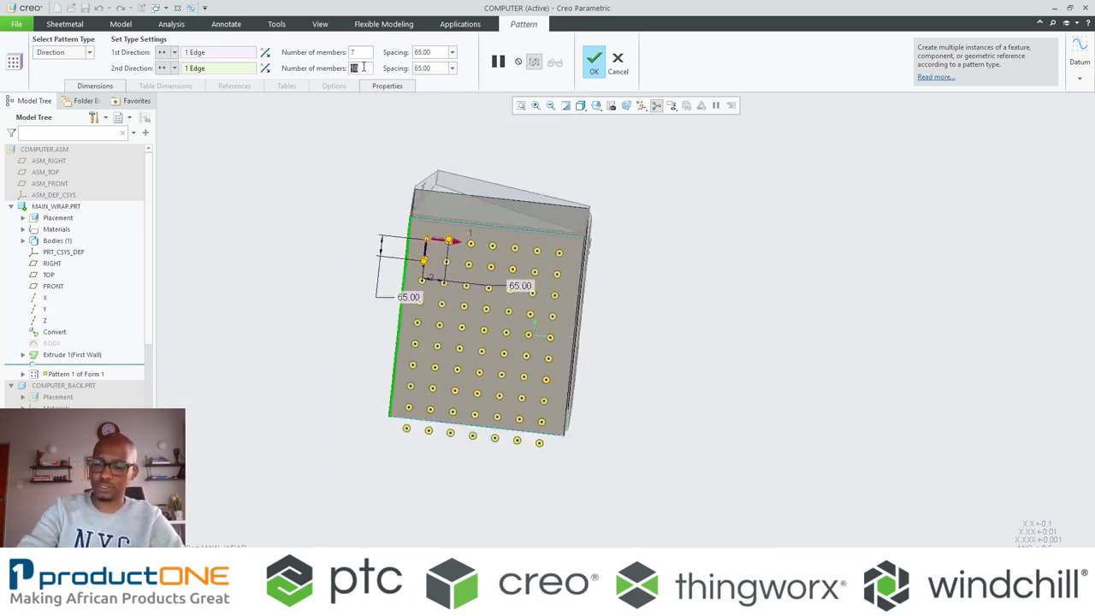
{"action": "type", "text": "8"}
{"action": "key", "text": "Return"}
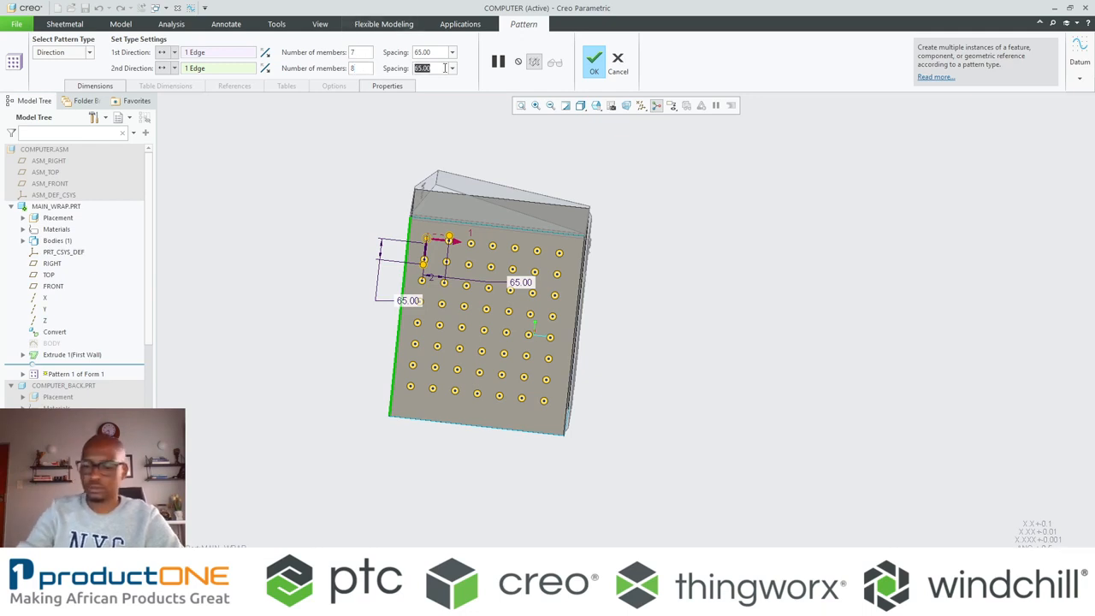
{"action": "type", "text": "70"}
{"action": "key", "text": "Return"}
{"action": "left_click", "coordinate": [594, 62]}
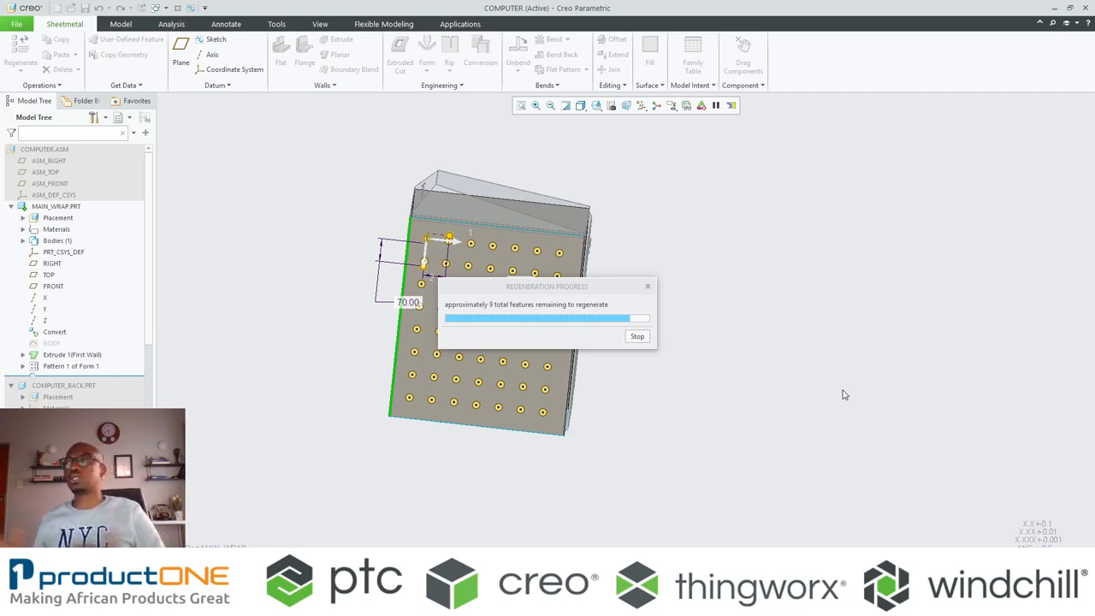
{"action": "left_click", "coordinate": [822, 370]}
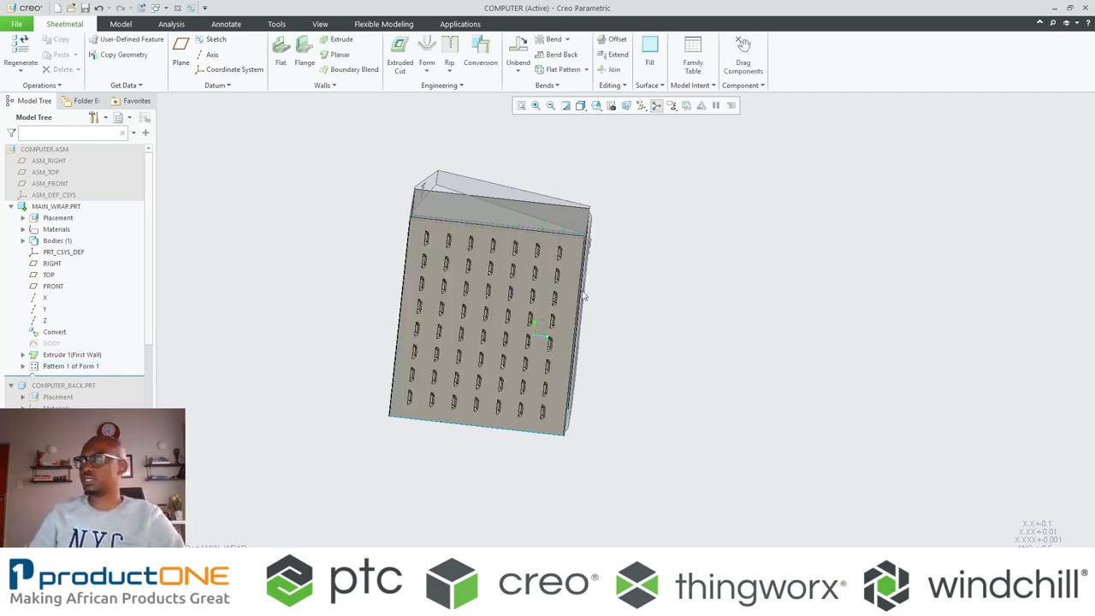
Step: Start an extruded cut on the main wrap's plain side wall and sketch a large centre rectangle on its vertical centreline
{"action": "scroll", "coordinate": [571, 285], "scroll_direction": "down", "scroll_amount": 3}
{"action": "middle_click_drag", "start_coordinate": [572, 285], "coordinate": [524, 294]}
{"action": "scroll", "coordinate": [524, 293], "scroll_direction": "up", "scroll_amount": 3}
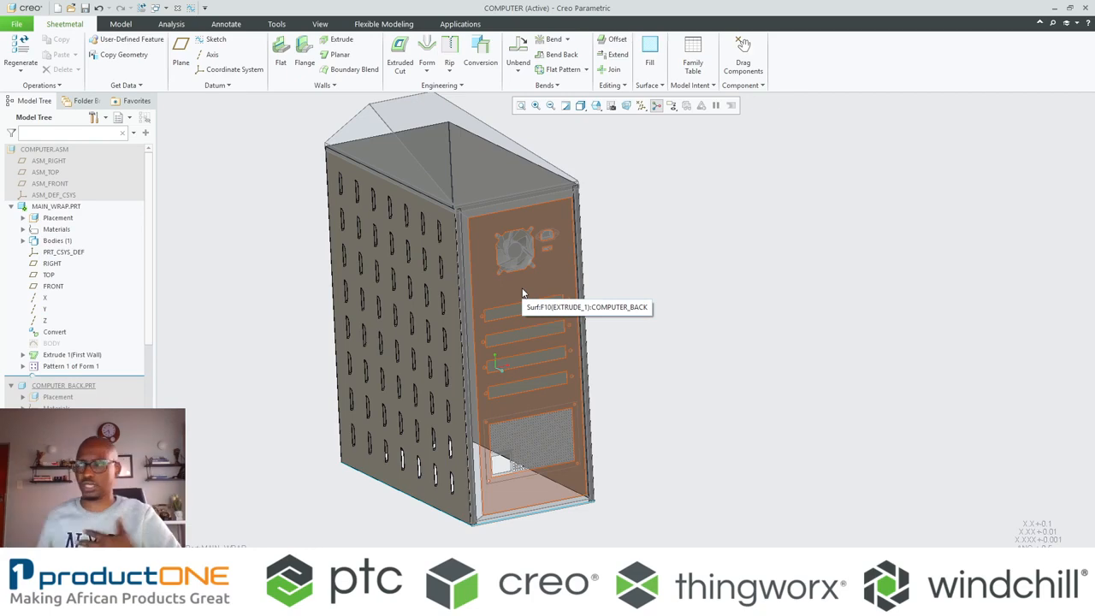
{"action": "mouse_move", "coordinate": [524, 294]}
{"action": "middle_mouse_down"}
{"action": "mouse_move", "coordinate": [501, 282]}
{"action": "mouse_move", "coordinate": [524, 280]}
{"action": "mouse_move", "coordinate": [558, 316]}
{"action": "middle_mouse_up"}
{"action": "left_click", "coordinate": [580, 309]}
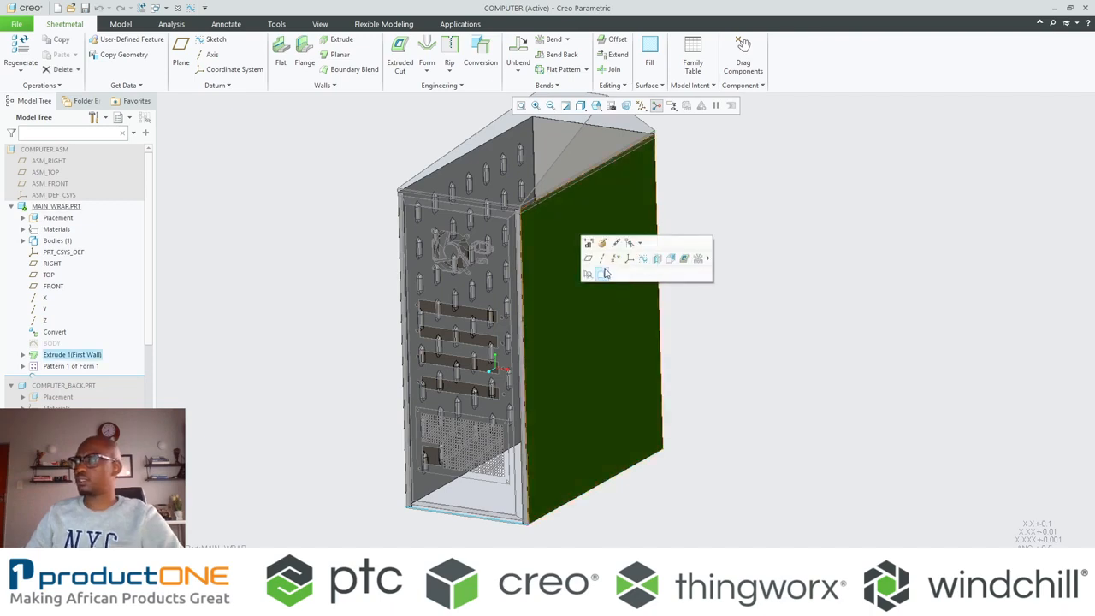
{"action": "left_click", "coordinate": [671, 261]}
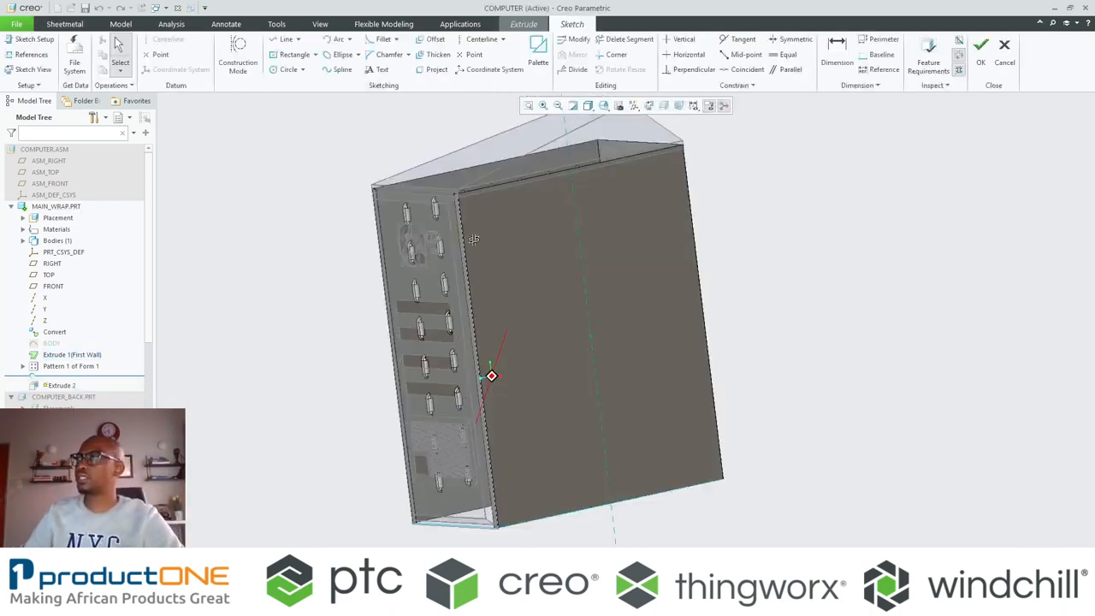
{"action": "left_click", "coordinate": [294, 54]}
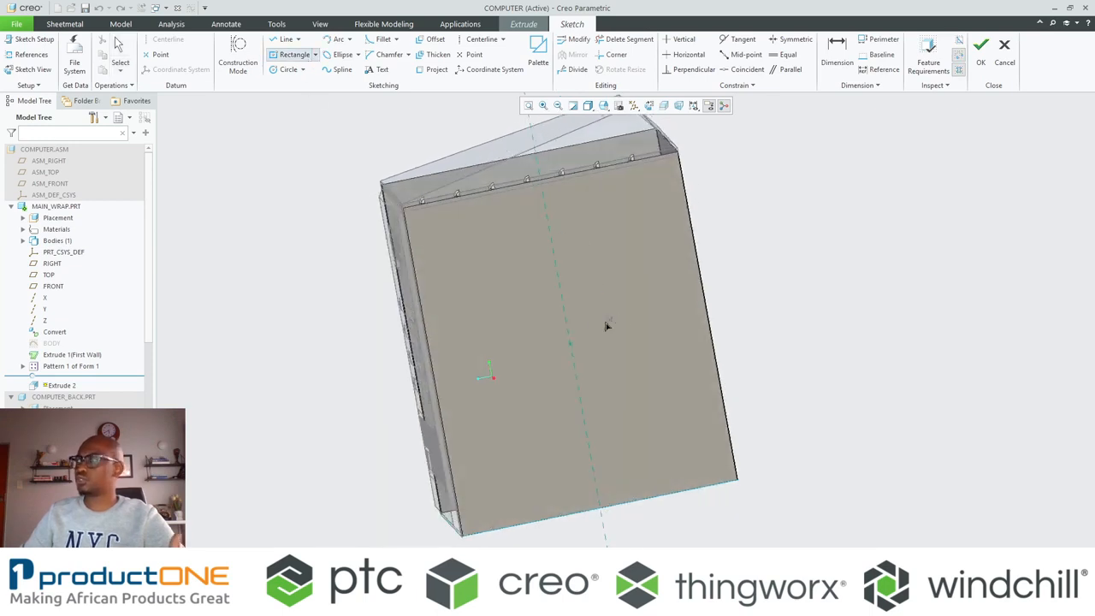
{"action": "left_click", "coordinate": [567, 330]}
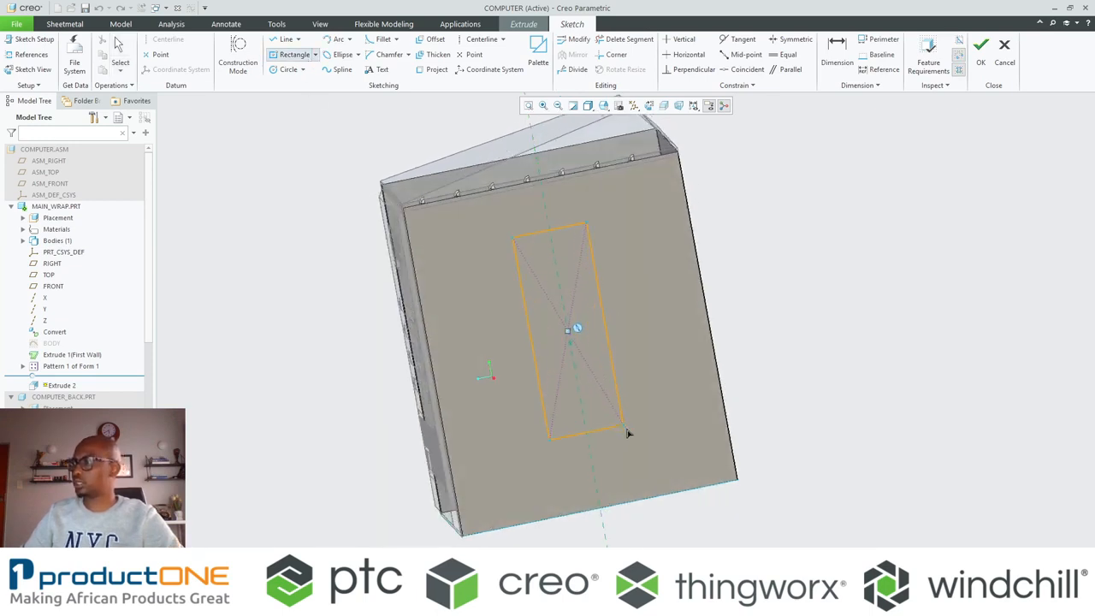
{"action": "left_click", "coordinate": [683, 439]}
{"action": "middle_click", "coordinate": [798, 250]}
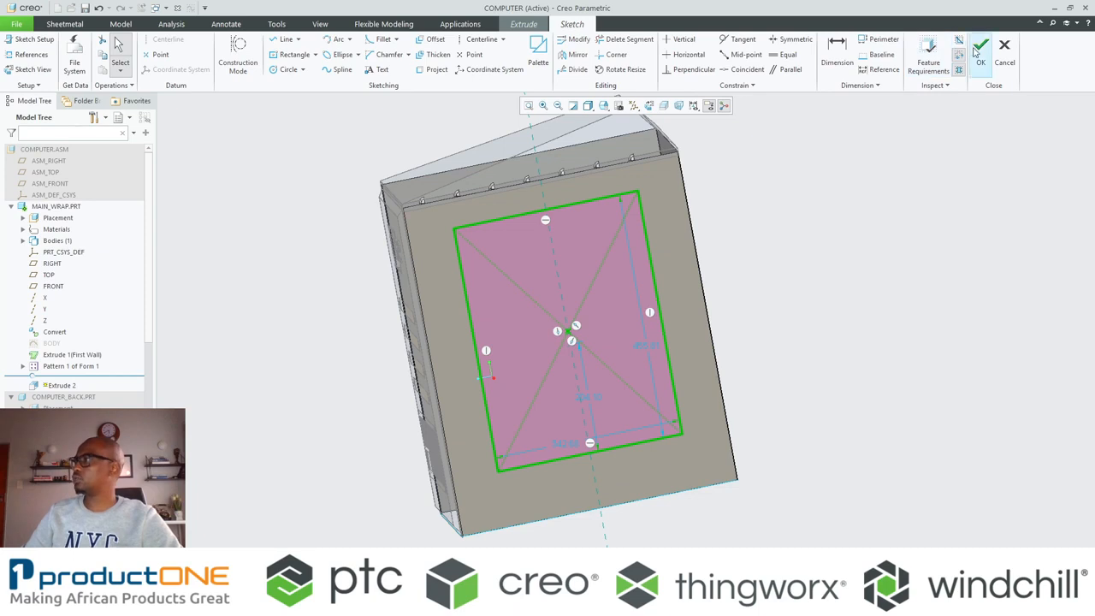
Step: Finish the sketch, set the cut depth to 15, and complete the side window cut
{"action": "left_click", "coordinate": [981, 51]}
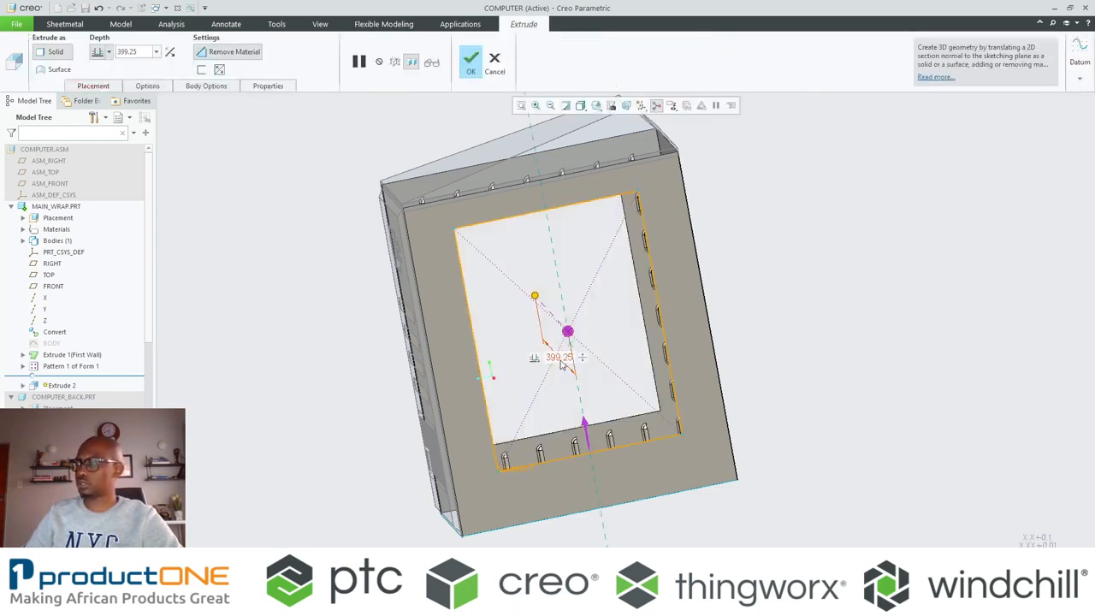
{"action": "type", "text": "15"}
{"action": "key", "text": "Return"}
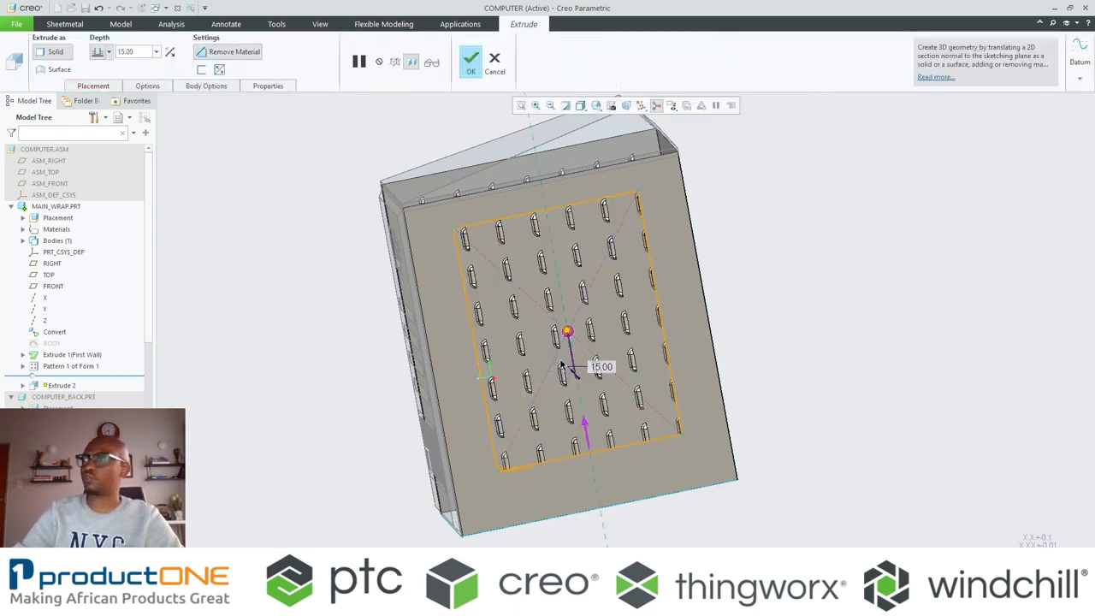
{"action": "middle_click", "coordinate": [571, 366]}
Step: Find the lights.prt component and insert it into the computer assembly
{"action": "mouse_move", "coordinate": [746, 374]}
{"action": "middle_mouse_down"}
{"action": "mouse_move", "coordinate": [651, 300]}
{"action": "mouse_move", "coordinate": [762, 292]}
{"action": "mouse_move", "coordinate": [624, 296]}
{"action": "mouse_move", "coordinate": [636, 291]}
{"action": "mouse_move", "coordinate": [420, 205]}
{"action": "mouse_move", "coordinate": [367, 242]}
{"action": "mouse_move", "coordinate": [405, 233]}
{"action": "middle_mouse_up"}
{"action": "left_click", "coordinate": [187, 53]}
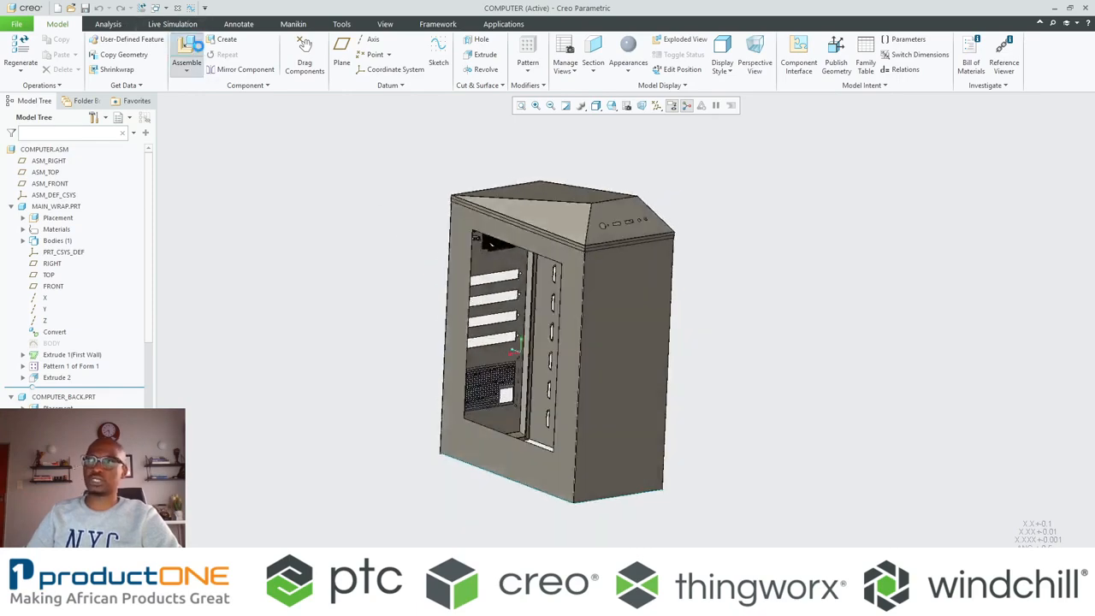
{"action": "left_click", "coordinate": [543, 139]}
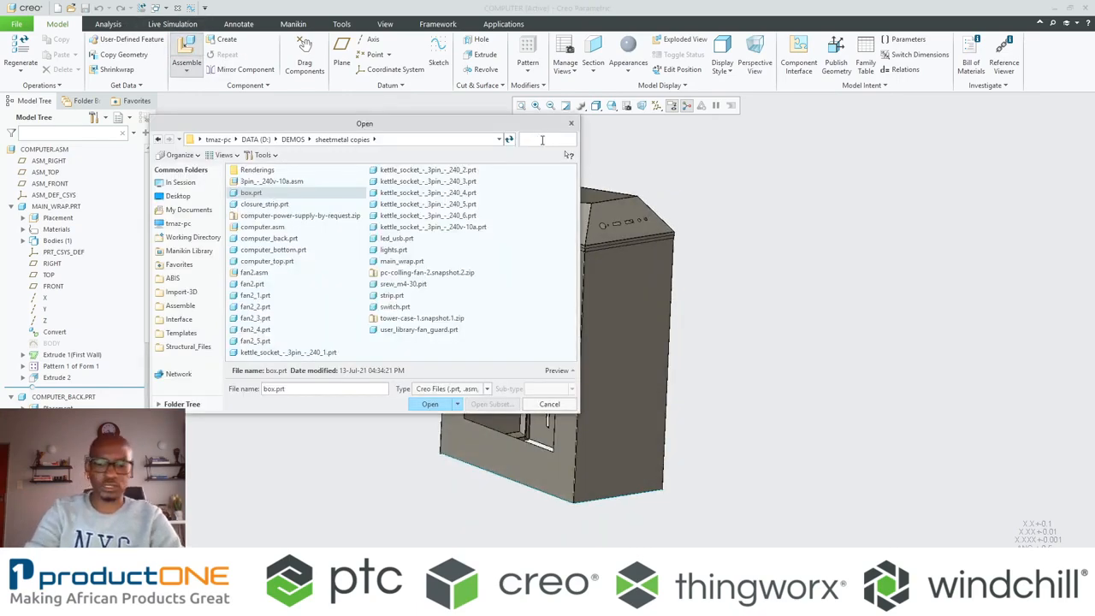
{"action": "type", "text": "ligh"}
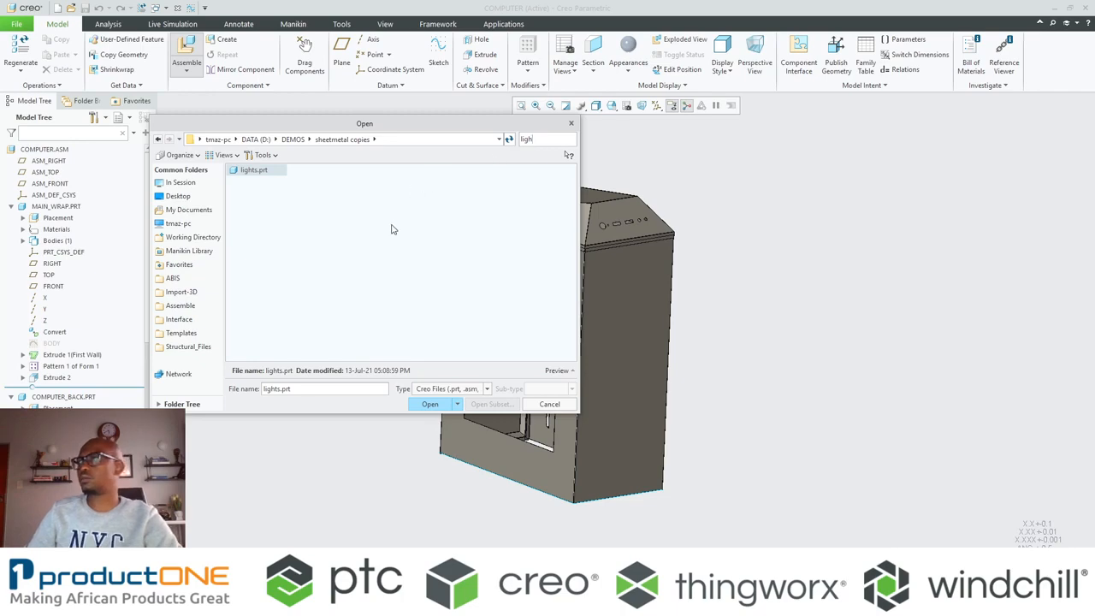
{"action": "key", "text": "Return"}
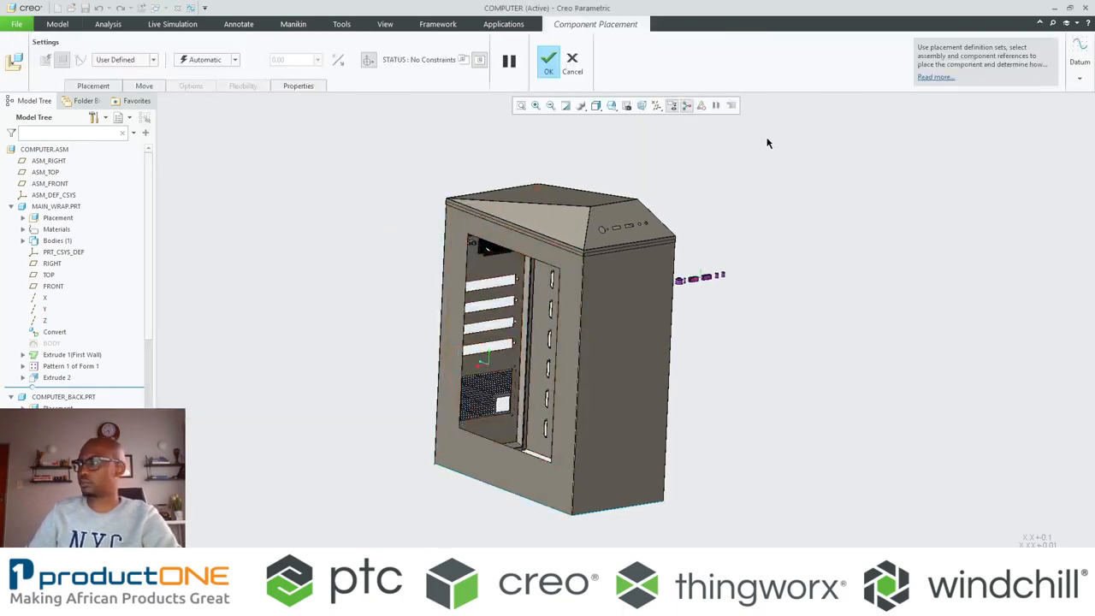
Step: Constrain the lights component's round switch coincident with the large round hole in the case's sloped top face
{"action": "scroll", "coordinate": [661, 300], "scroll_direction": "up", "scroll_amount": 5}
{"action": "scroll", "coordinate": [759, 363], "scroll_direction": "down", "scroll_amount": 4}
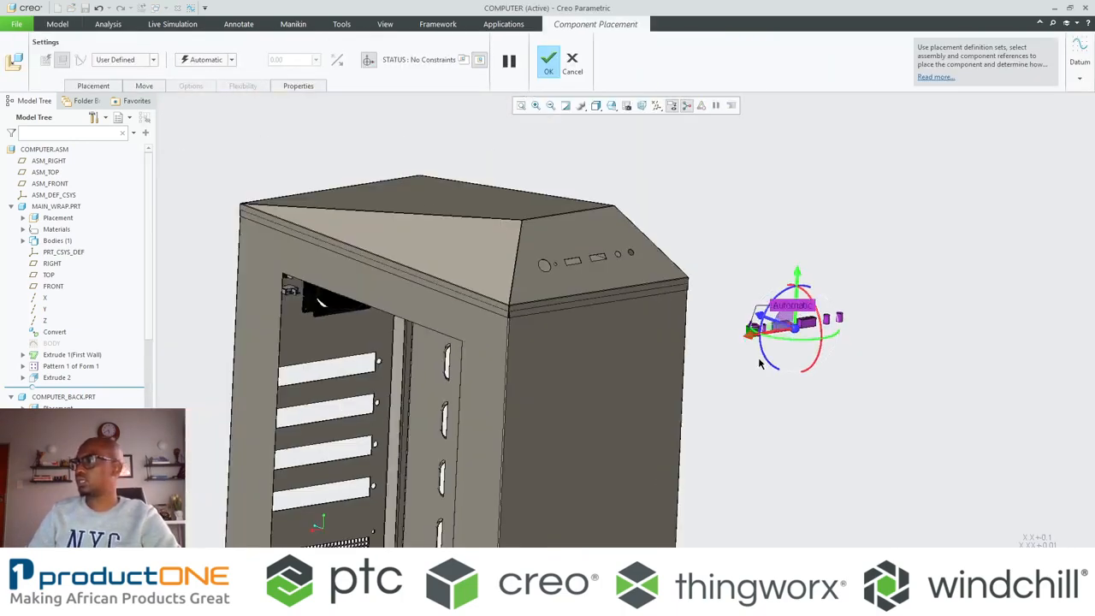
{"action": "scroll", "coordinate": [556, 257], "scroll_direction": "up", "scroll_amount": 8}
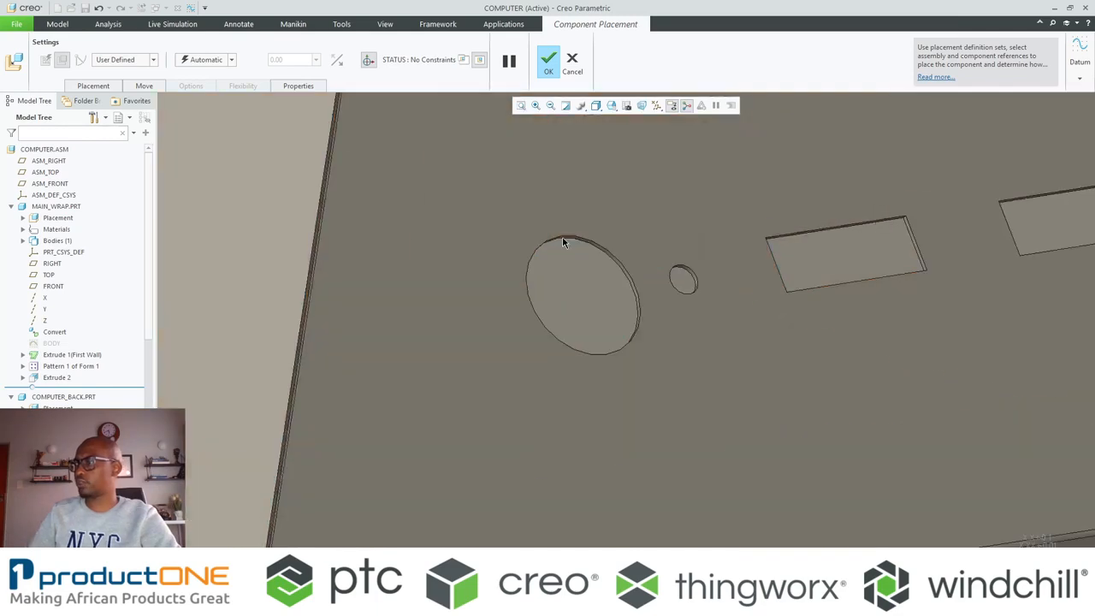
{"action": "left_click", "coordinate": [567, 242]}
{"action": "scroll", "coordinate": [569, 245], "scroll_direction": "down", "scroll_amount": 8}
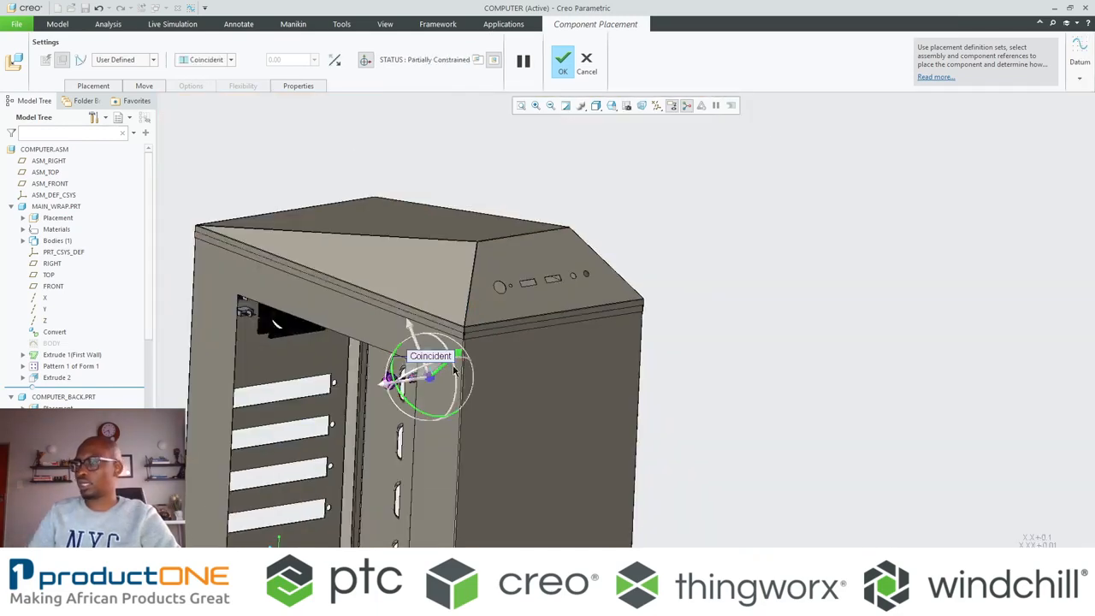
Step: Orient the lights component by referencing its small cylinder to the small hole beside the large round one
{"action": "scroll", "coordinate": [455, 369], "scroll_direction": "up", "scroll_amount": 8}
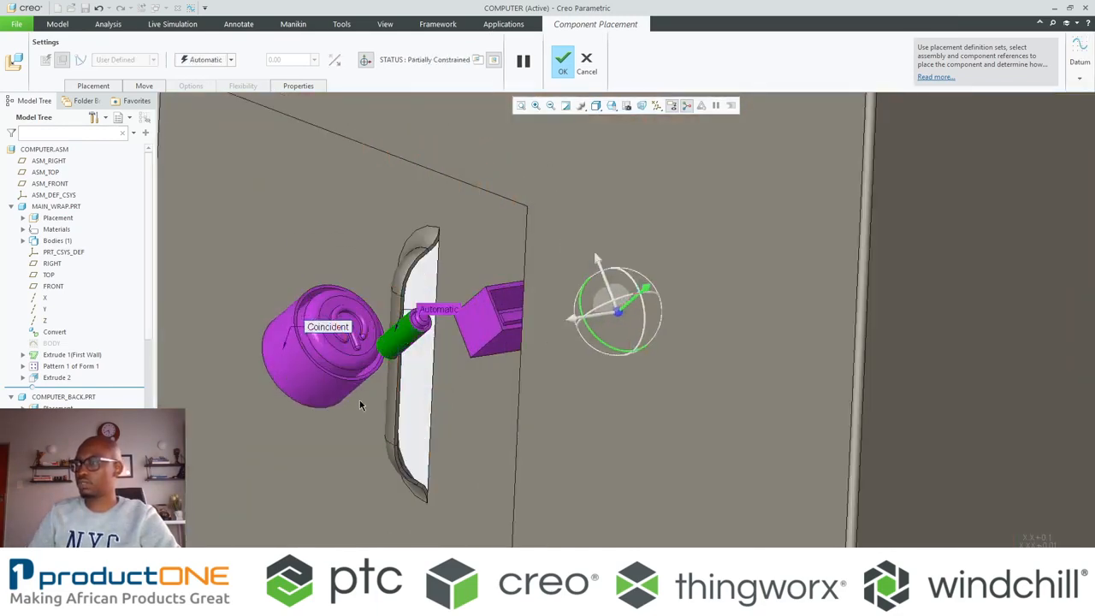
{"action": "scroll", "coordinate": [361, 405], "scroll_direction": "down", "scroll_amount": 8}
{"action": "scroll", "coordinate": [597, 189], "scroll_direction": "up", "scroll_amount": 10}
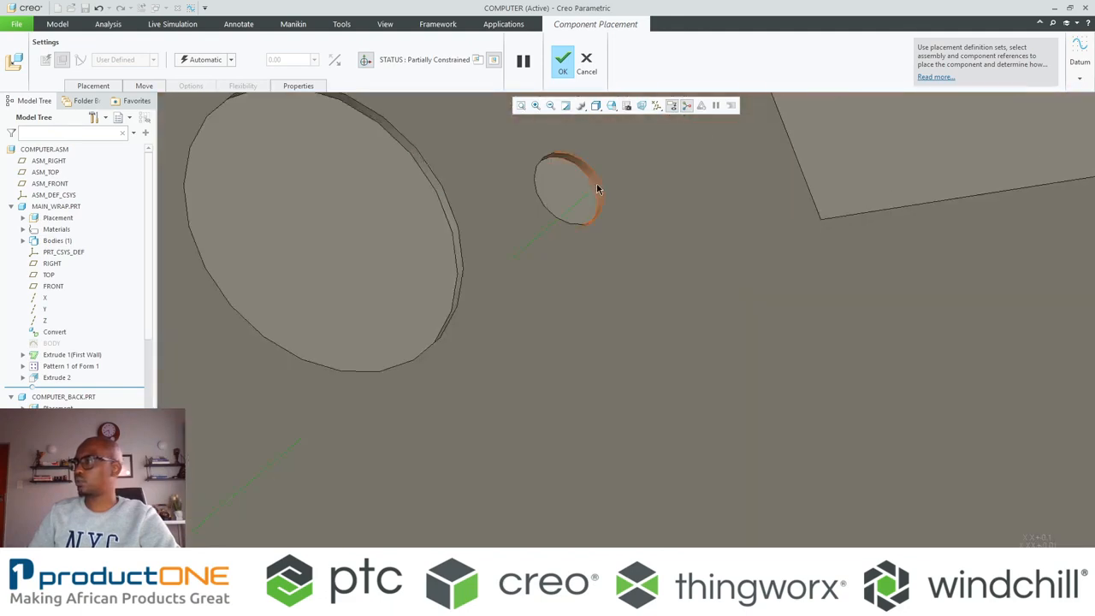
{"action": "left_click", "coordinate": [597, 190]}
{"action": "scroll", "coordinate": [596, 187], "scroll_direction": "down", "scroll_amount": 8}
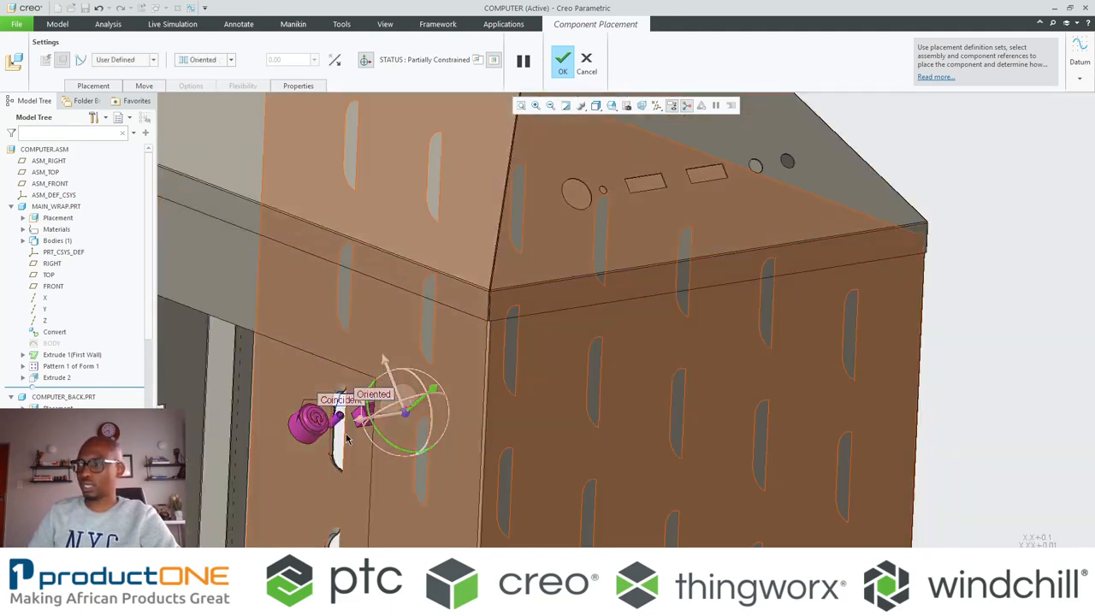
Step: Reference the lights component's front face to the sloped panel, change the distance constraint to Coincident, and complete the placement
{"action": "scroll", "coordinate": [347, 438], "scroll_direction": "up", "scroll_amount": 5}
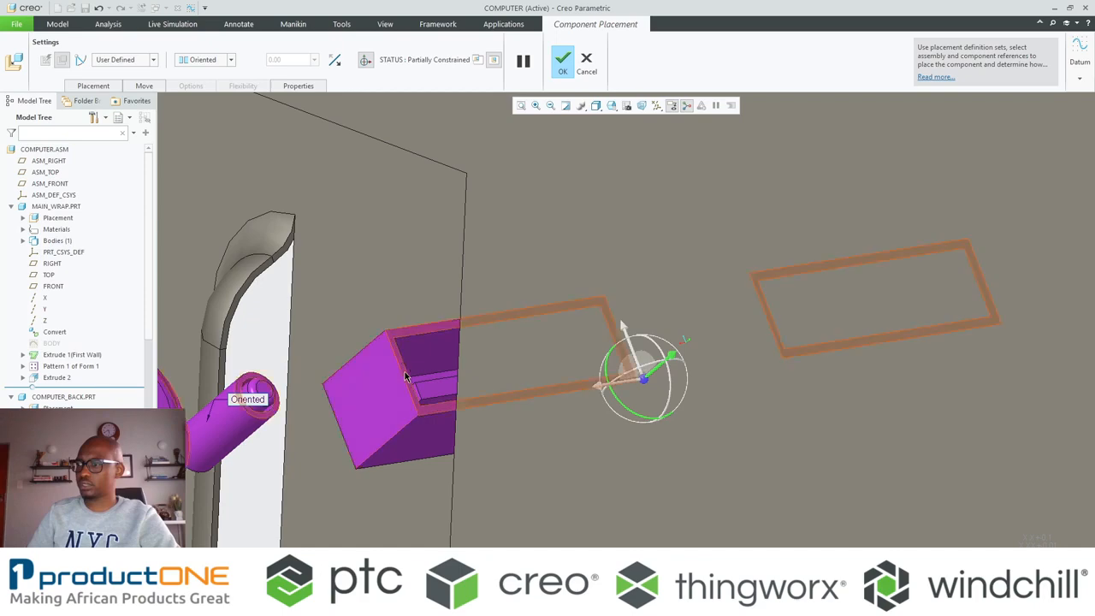
{"action": "left_click", "coordinate": [374, 391]}
{"action": "scroll", "coordinate": [374, 391], "scroll_direction": "down", "scroll_amount": 5}
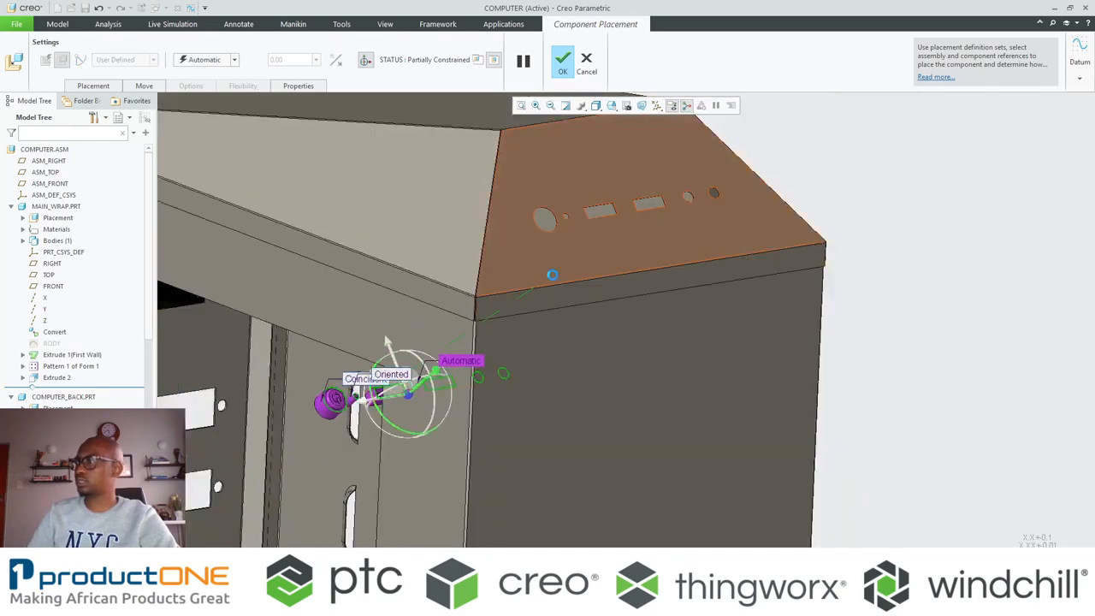
{"action": "left_click", "coordinate": [553, 276]}
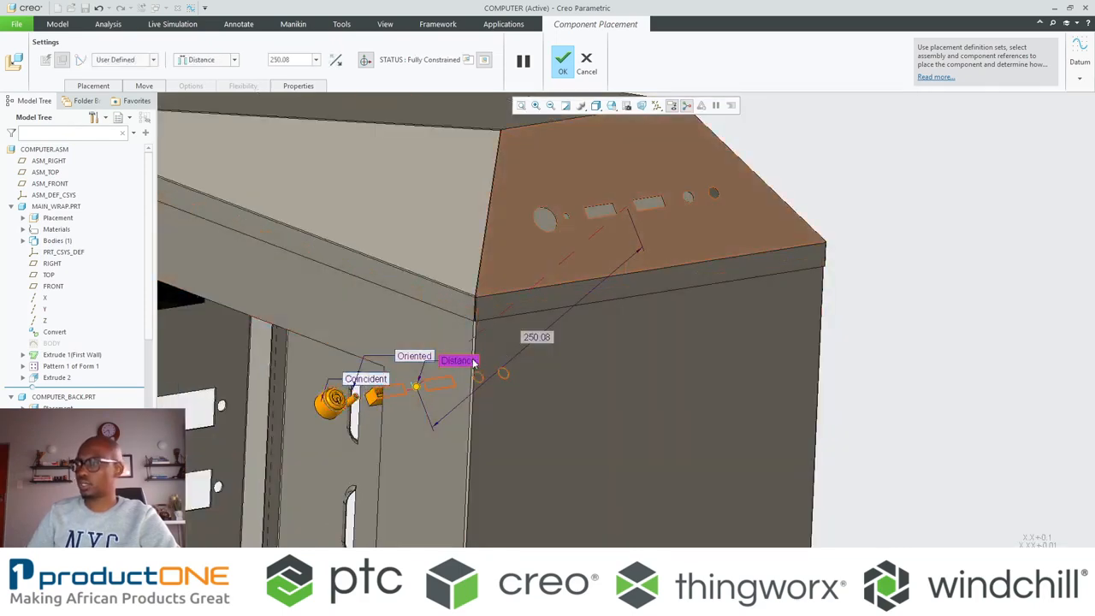
{"action": "right_click", "coordinate": [475, 362]}
{"action": "left_click", "coordinate": [513, 430]}
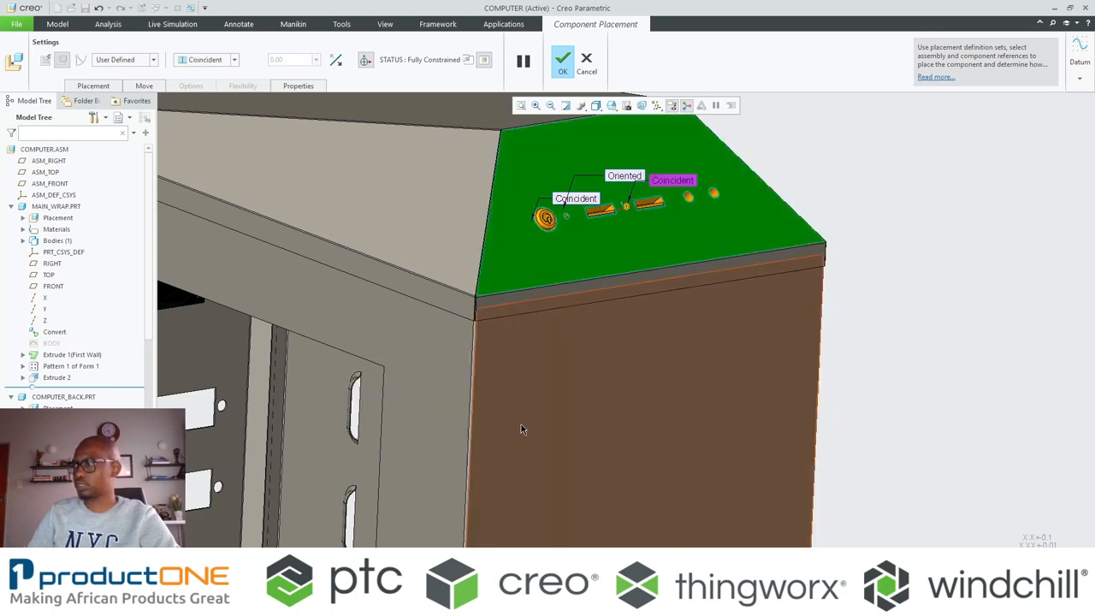
{"action": "middle_click", "coordinate": [545, 409]}
Step: Activate the MAIN_WRAP part within the assembly for editing
{"action": "scroll", "coordinate": [770, 273], "scroll_direction": "down", "scroll_amount": 4}
{"action": "middle_click_drag", "start_coordinate": [770, 278], "coordinate": [709, 285]}
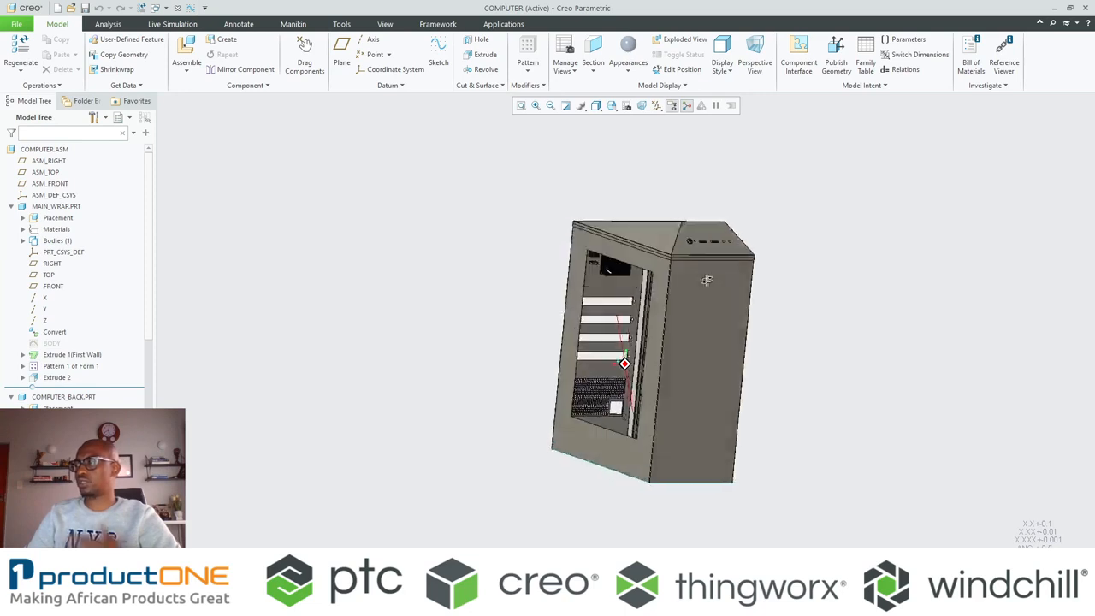
{"action": "left_click", "coordinate": [708, 279]}
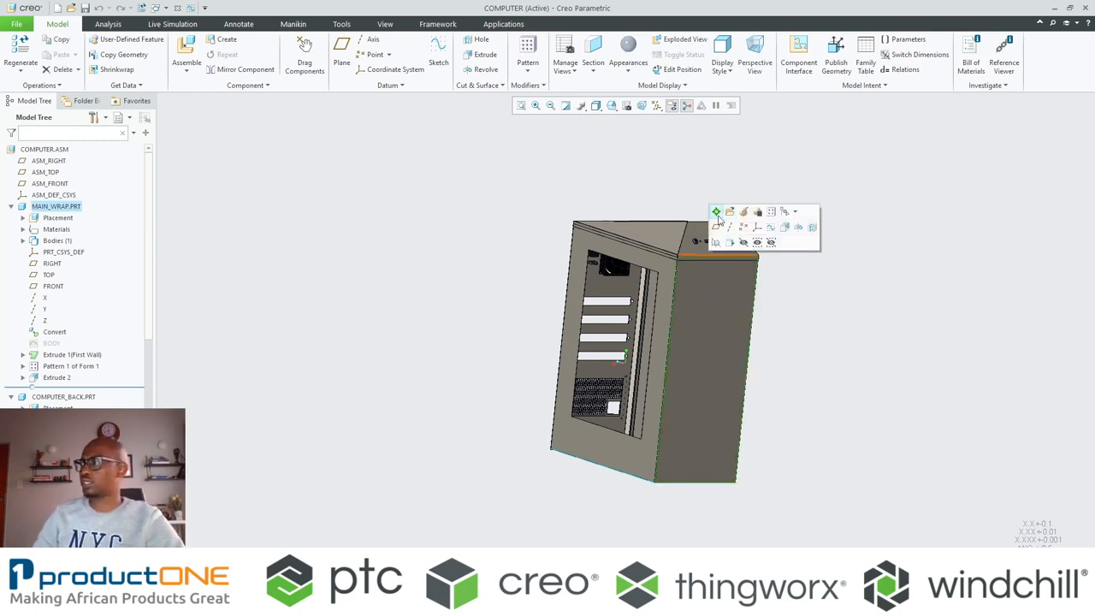
{"action": "left_click", "coordinate": [718, 216]}
{"action": "mouse_move", "coordinate": [755, 359]}
{"action": "middle_mouse_down"}
{"action": "mouse_move", "coordinate": [716, 323]}
{"action": "mouse_move", "coordinate": [713, 337]}
{"action": "middle_mouse_up"}
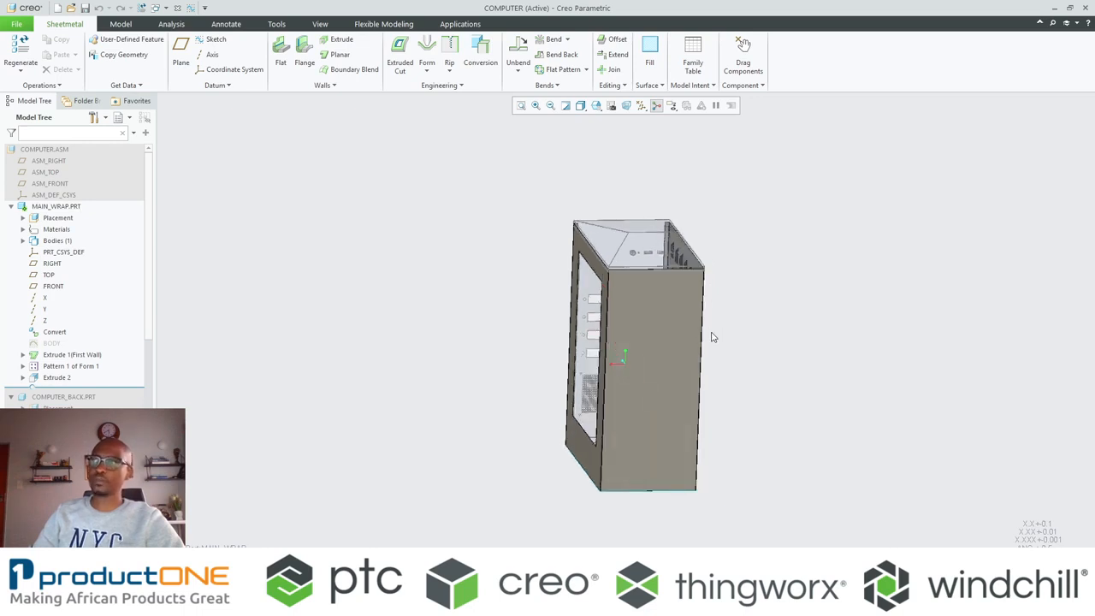
Step: Start an extruded cut on the main wrap's front wall and sketch a narrow centre rectangle on the centreline, about 118 from the midpoint reference
{"action": "left_click", "coordinate": [666, 334]}
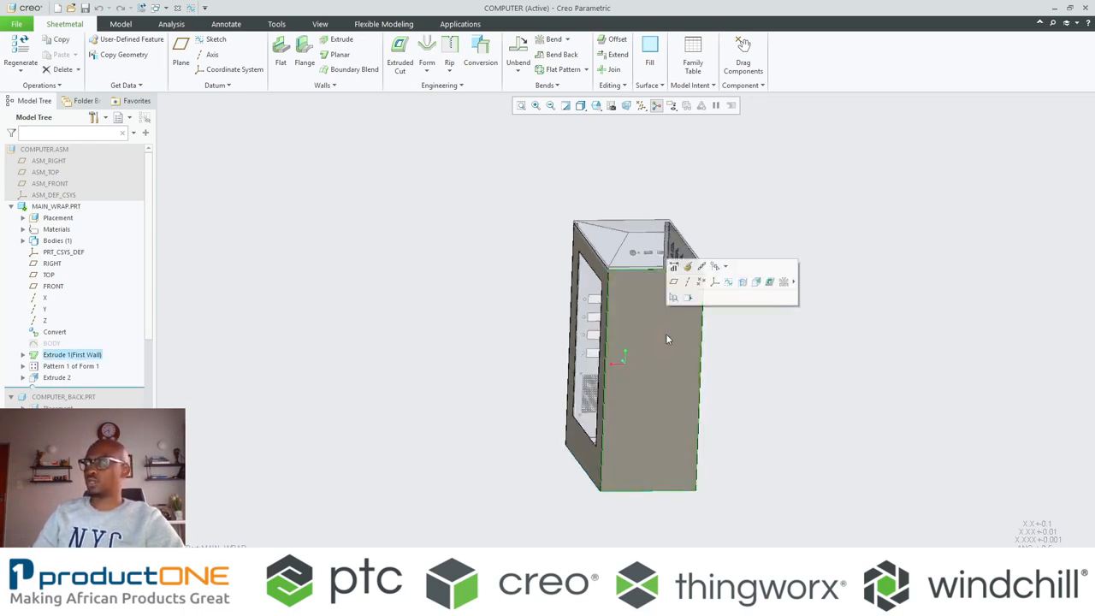
{"action": "left_click", "coordinate": [757, 283]}
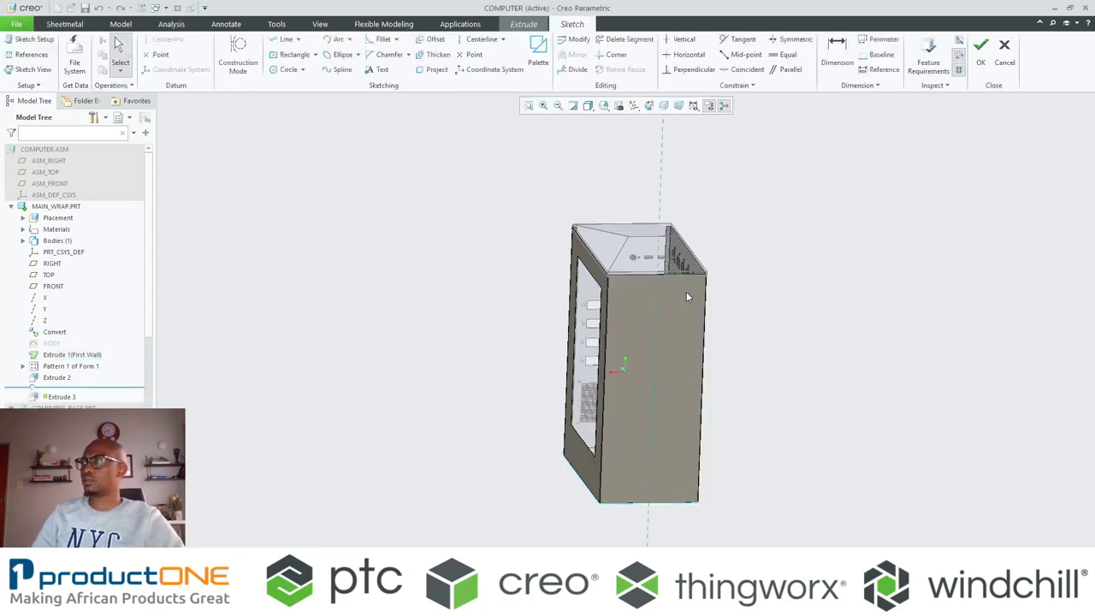
{"action": "left_click", "coordinate": [650, 106]}
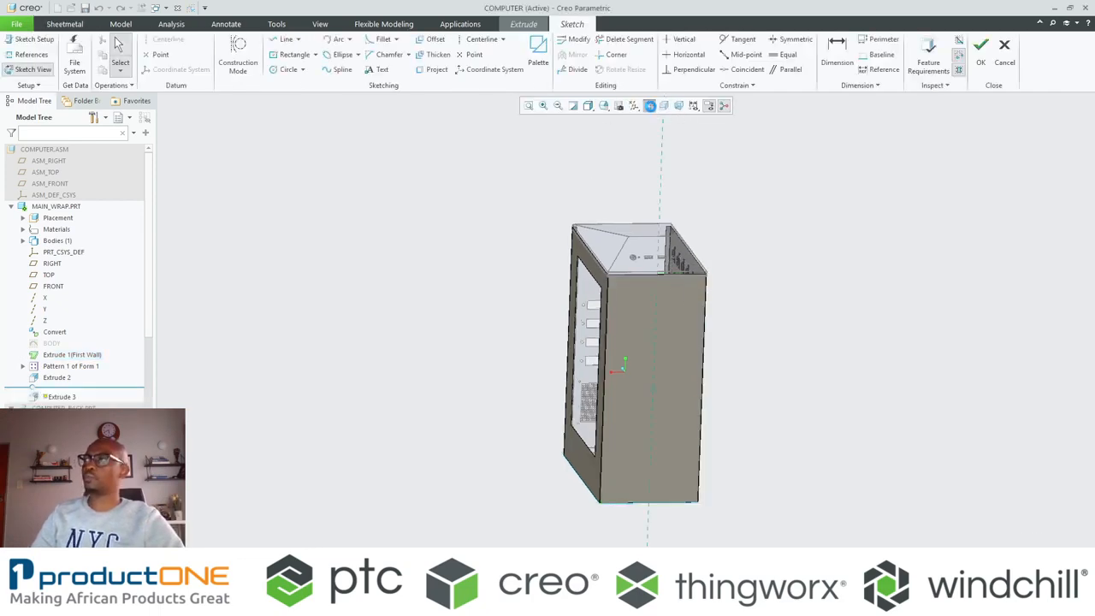
{"action": "right_click", "coordinate": [712, 203]}
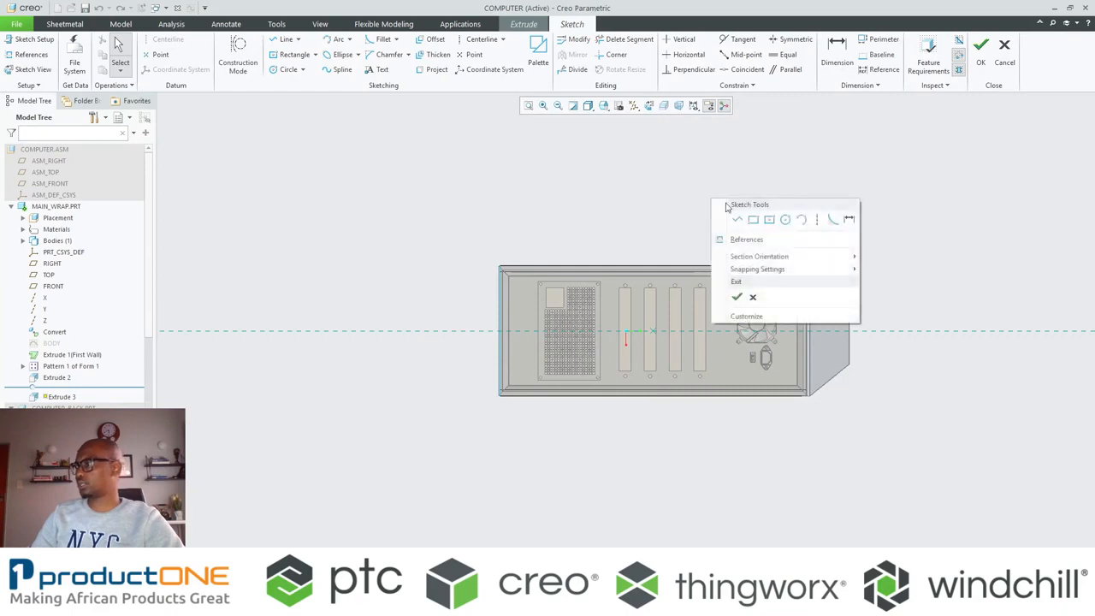
{"action": "left_click", "coordinate": [770, 221]}
{"action": "scroll", "coordinate": [722, 334], "scroll_direction": "down", "scroll_amount": 4}
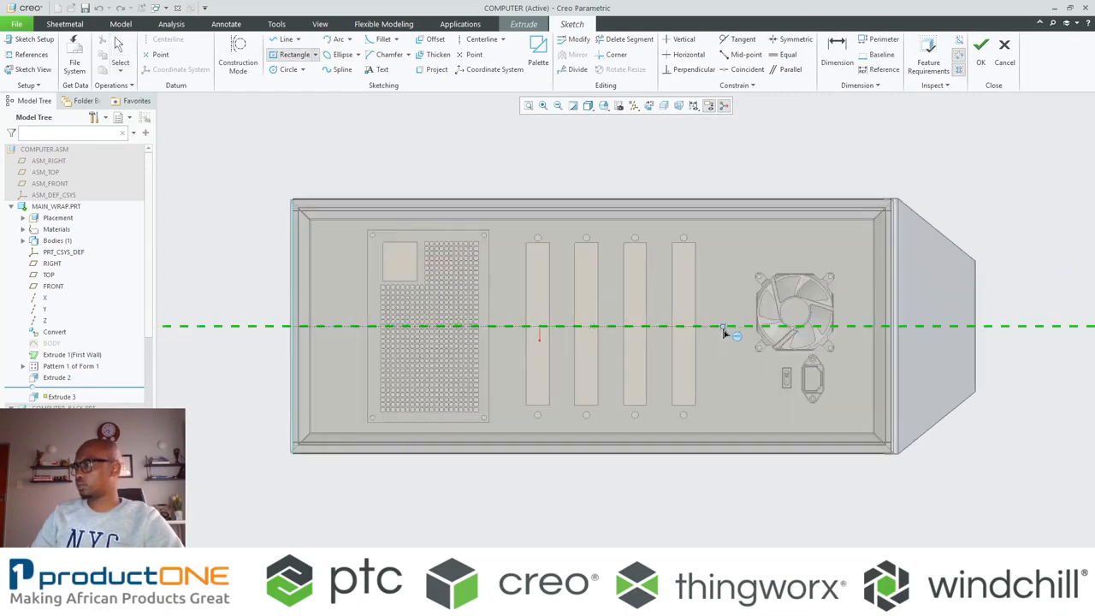
{"action": "left_click", "coordinate": [723, 328]}
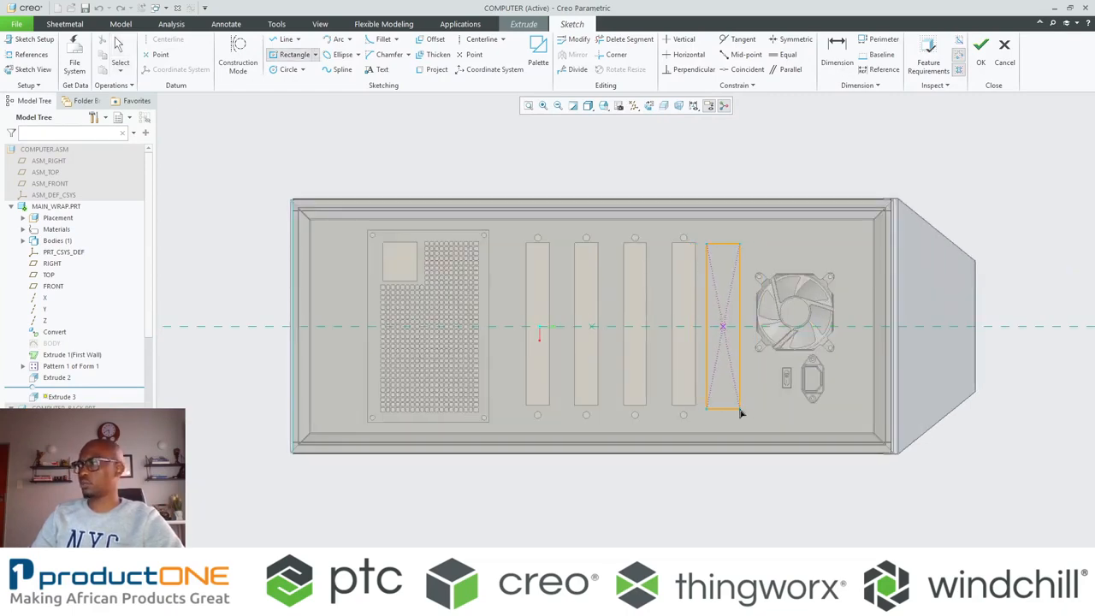
{"action": "middle_click", "coordinate": [767, 165]}
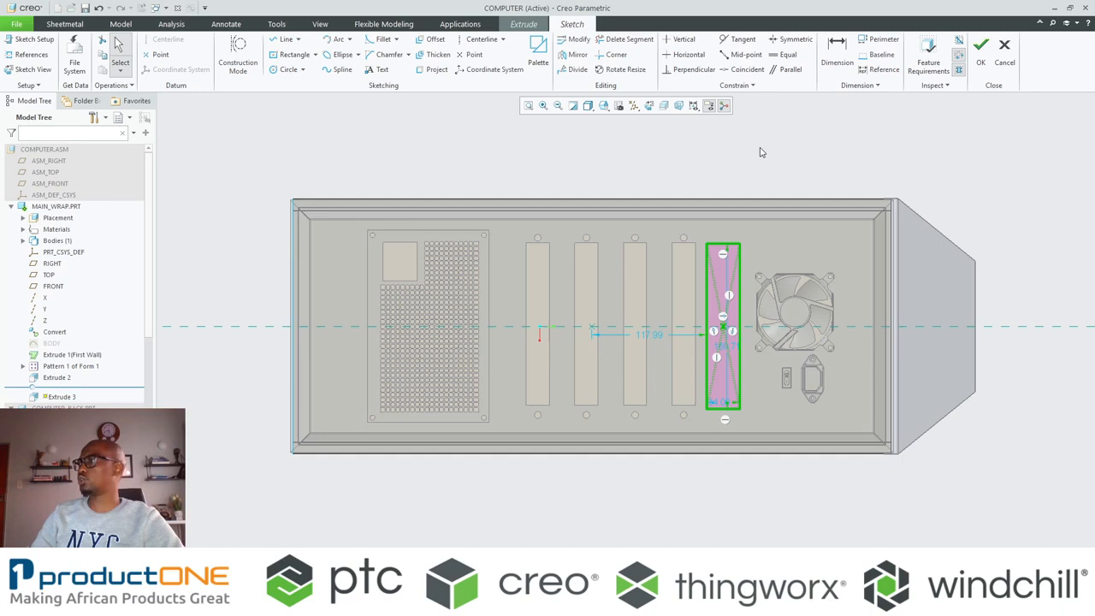
Step: Reopen the cut's rectangle sketch and delete its long side nearest the expansion slots, leaving an open three-sided profile
{"action": "left_click", "coordinate": [981, 51]}
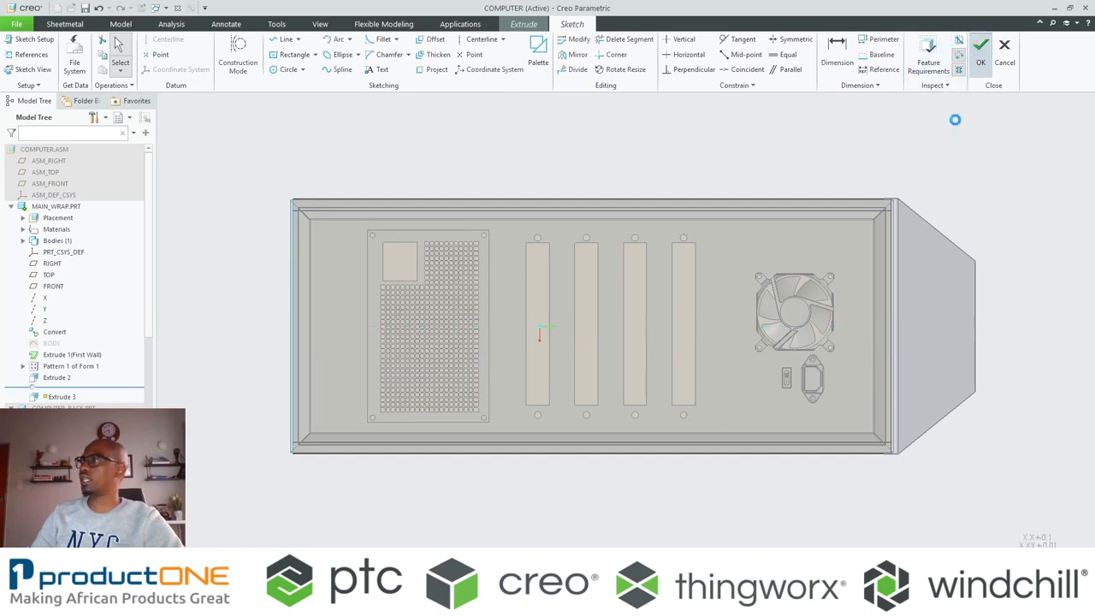
{"action": "right_click", "coordinate": [798, 262]}
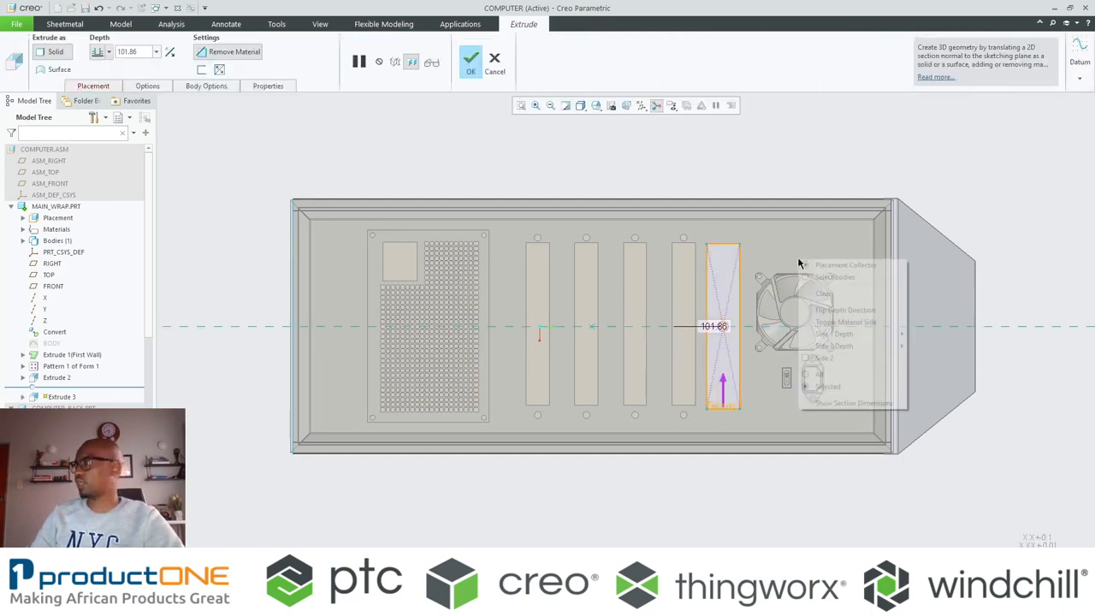
{"action": "left_click", "coordinate": [805, 238]}
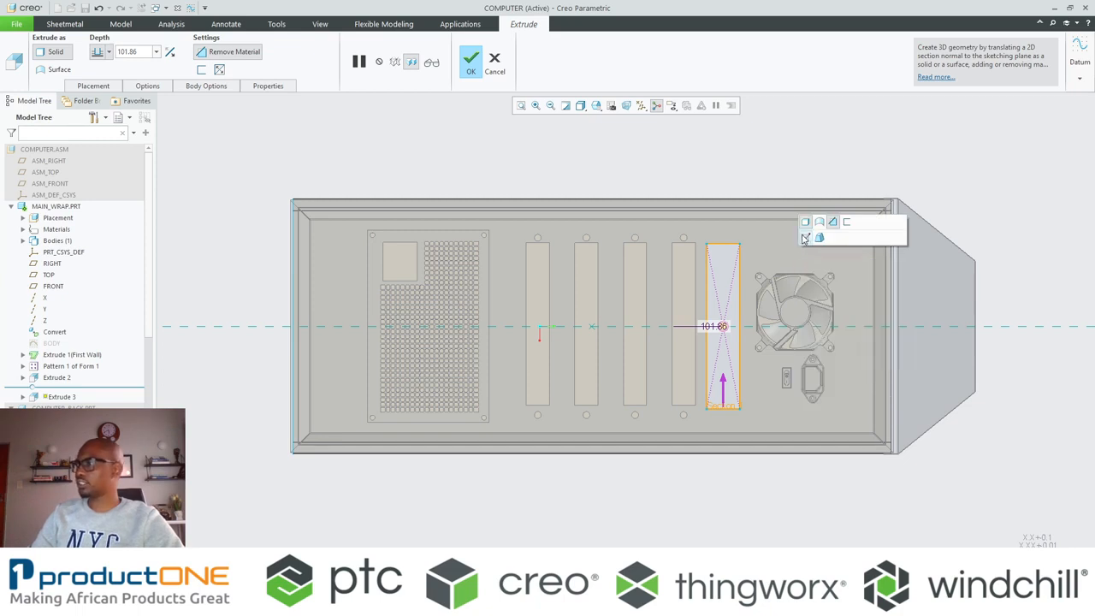
{"action": "left_click", "coordinate": [707, 277]}
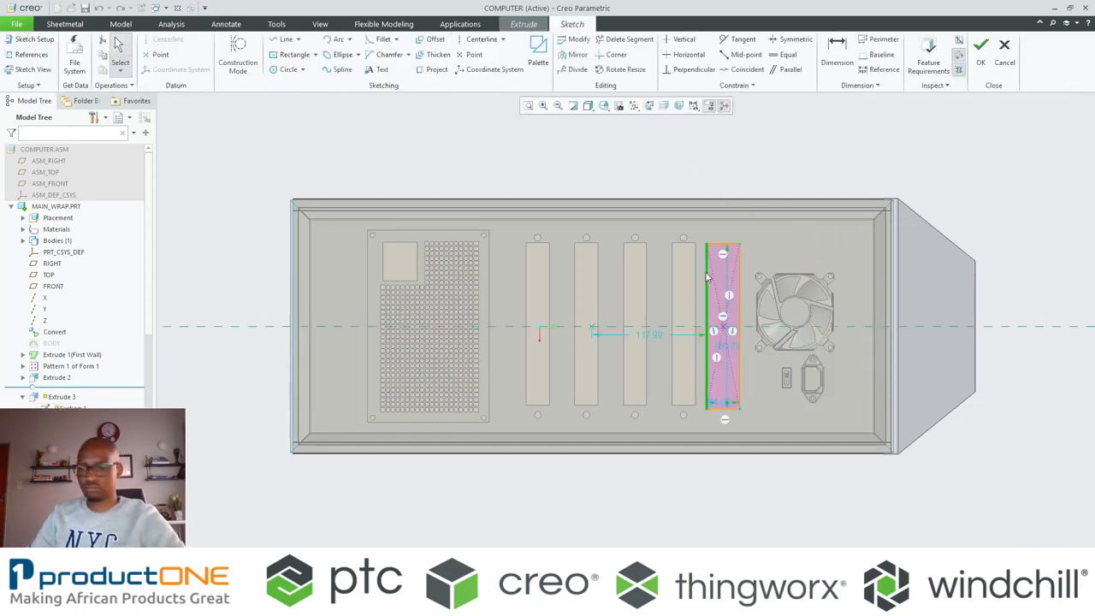
{"action": "key", "text": "Delete"}
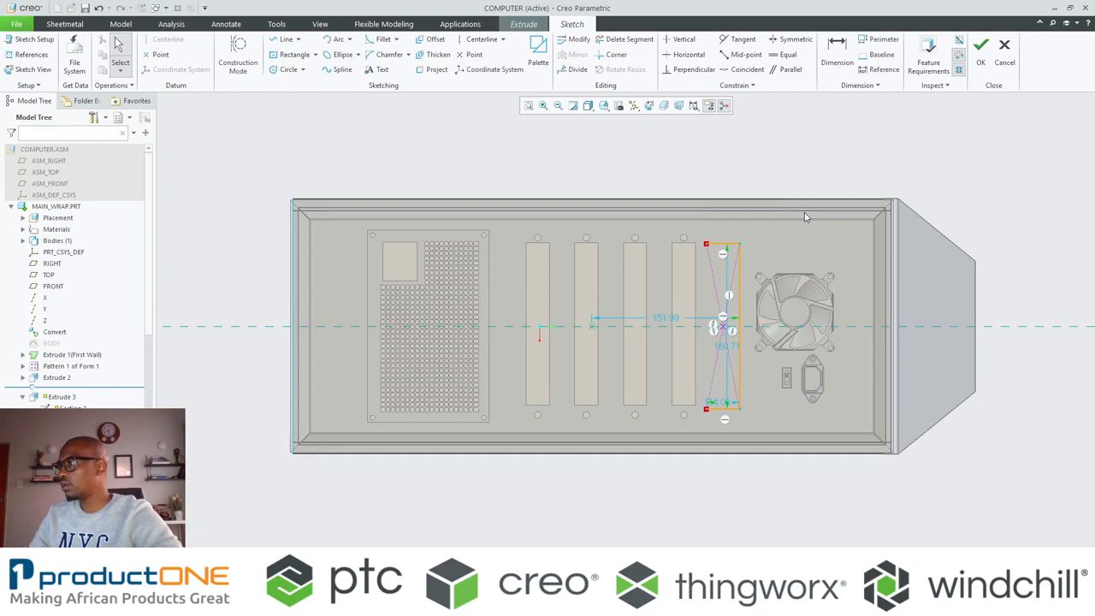
{"action": "left_click", "coordinate": [981, 52]}
Step: Turn the open profile into a thin cut 2.28 wide with a depth of 101.86 and complete it on the front wall
{"action": "mouse_move", "coordinate": [804, 219]}
{"action": "middle_mouse_down"}
{"action": "mouse_move", "coordinate": [715, 177]}
{"action": "mouse_move", "coordinate": [402, 115]}
{"action": "middle_mouse_up"}
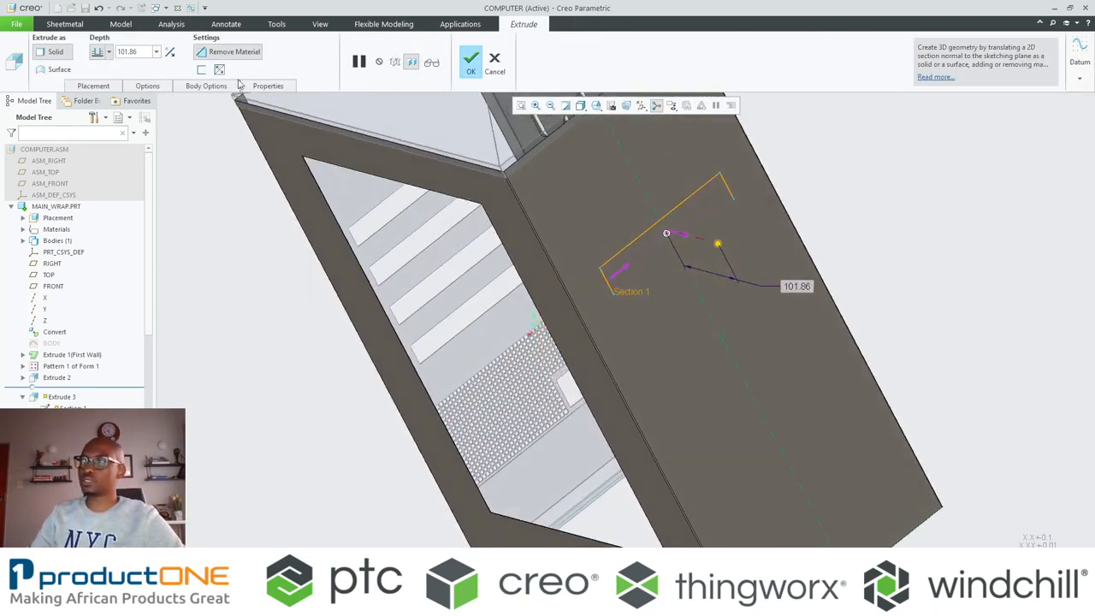
{"action": "left_click", "coordinate": [201, 69]}
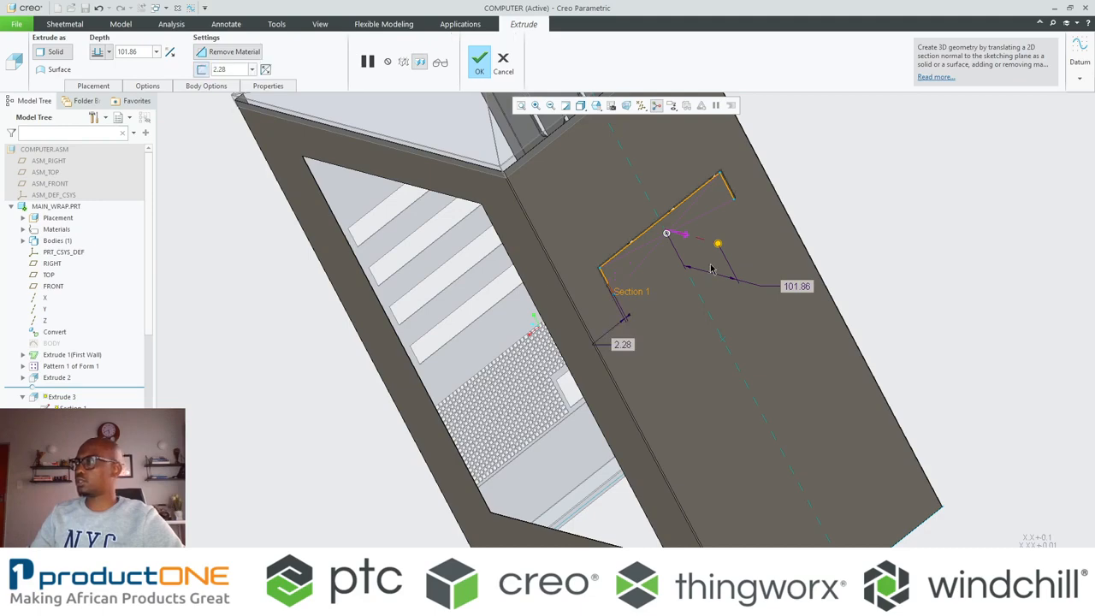
{"action": "middle_click_drag", "start_coordinate": [711, 269], "coordinate": [713, 246]}
{"action": "middle_click", "coordinate": [712, 246]}
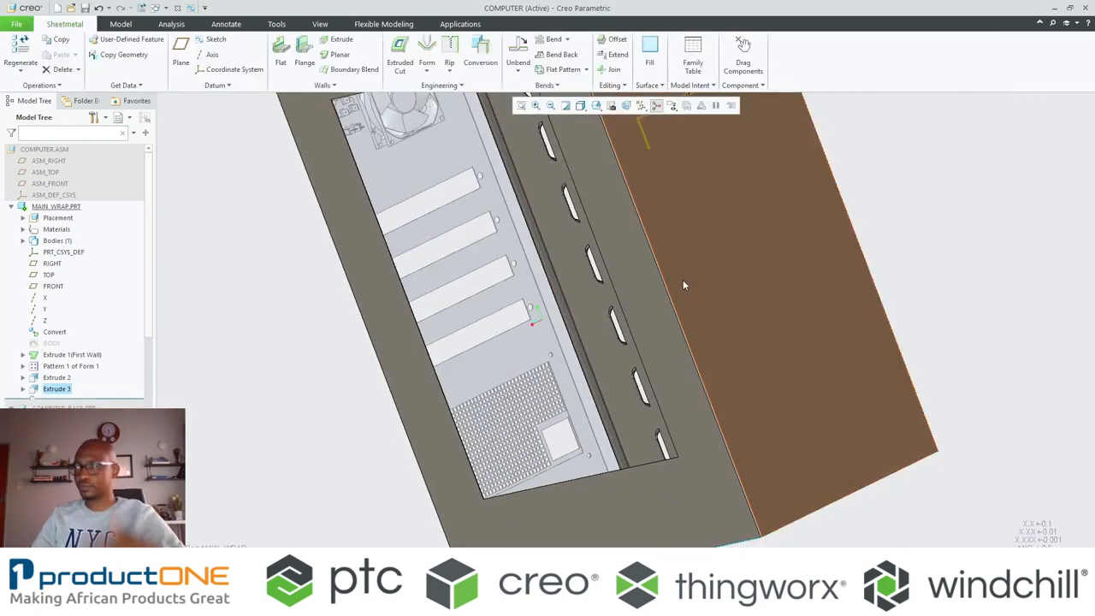
Step: Bend the tab inside the front wall's slit by 90 degrees from its long free edge, with the bend line offset about 28.2
{"action": "scroll", "coordinate": [688, 324], "scroll_direction": "up", "scroll_amount": 3}
{"action": "middle_click_drag", "start_coordinate": [688, 327], "coordinate": [710, 334]}
{"action": "left_click", "coordinate": [710, 335]}
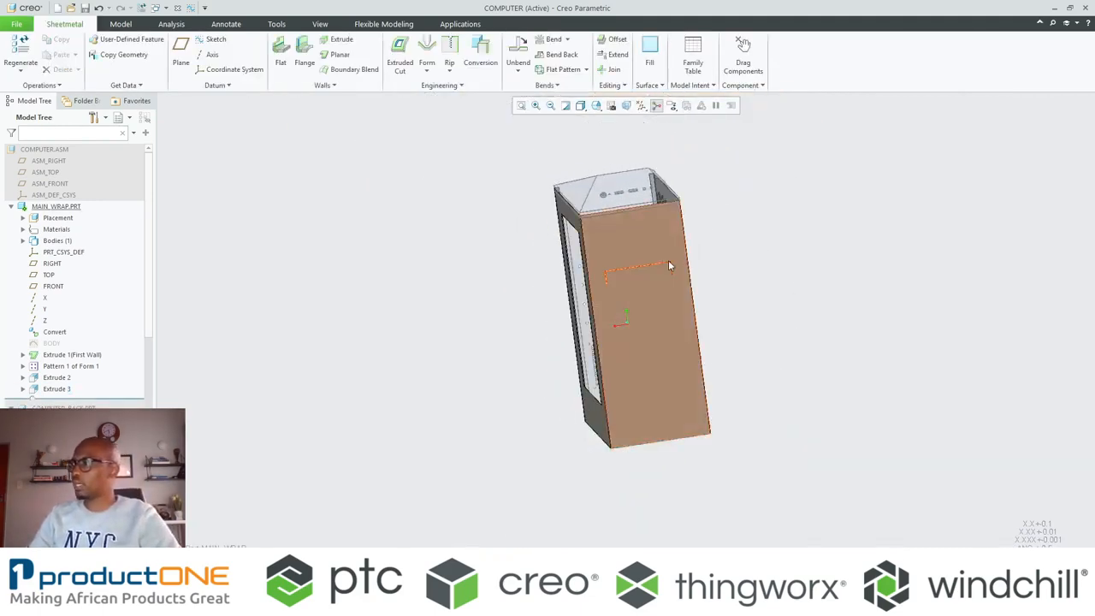
{"action": "scroll", "coordinate": [670, 266], "scroll_direction": "down", "scroll_amount": 5}
{"action": "mouse_move", "coordinate": [636, 277]}
{"action": "middle_mouse_down"}
{"action": "mouse_move", "coordinate": [693, 287]}
{"action": "mouse_move", "coordinate": [746, 336]}
{"action": "middle_mouse_up"}
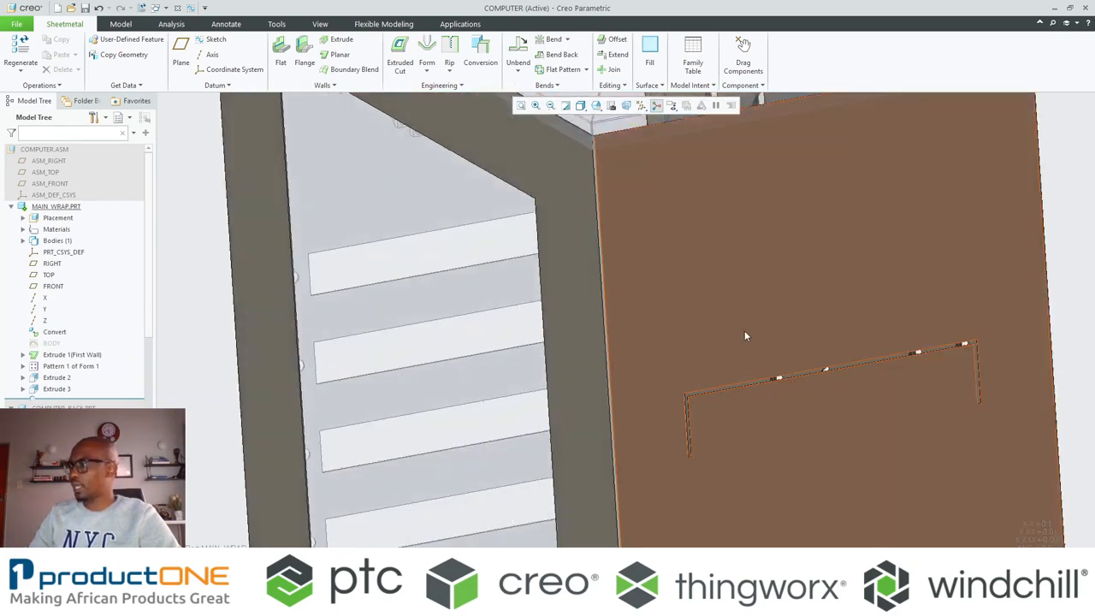
{"action": "left_click", "coordinate": [955, 352]}
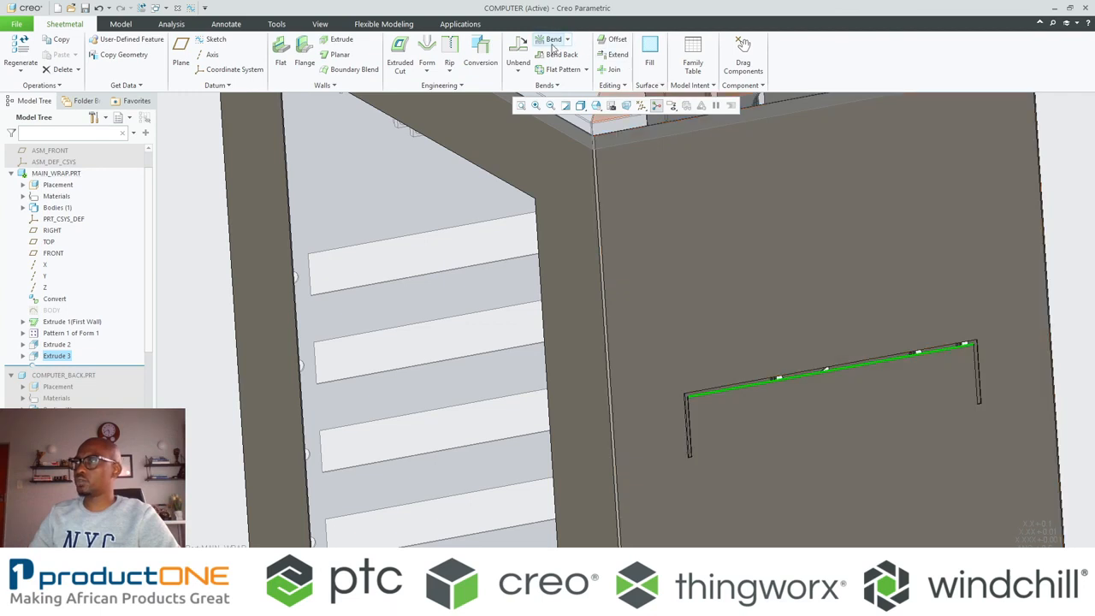
{"action": "left_click", "coordinate": [549, 41]}
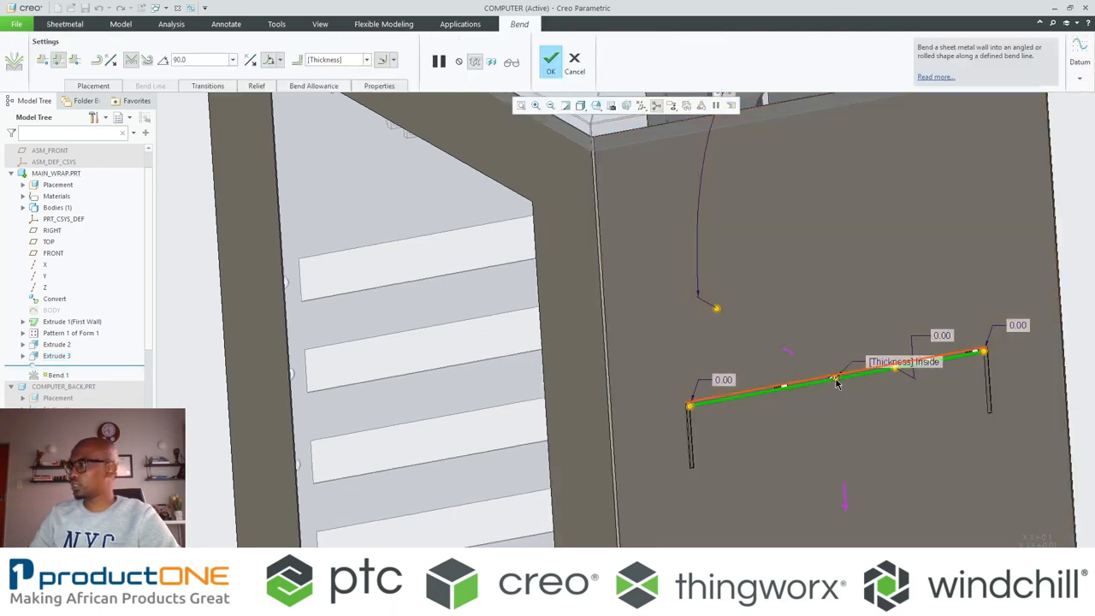
{"action": "left_click_drag", "start_coordinate": [886, 383], "coordinate": [889, 418]}
{"action": "middle_click", "coordinate": [852, 363]}
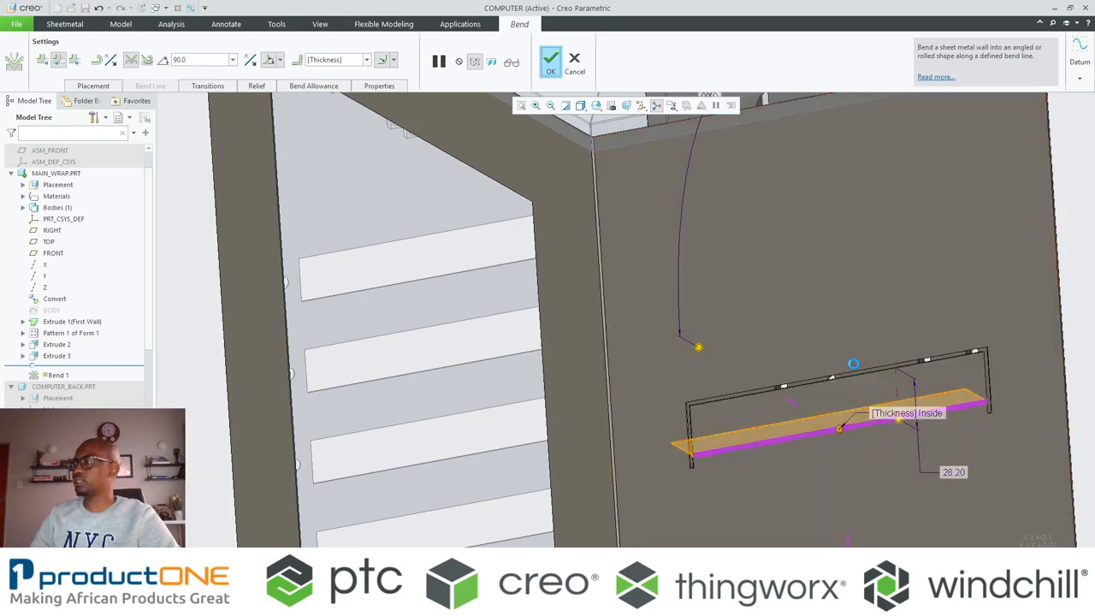
Step: Reactivate the top-level computer assembly and view the complete case from the front corner
{"action": "scroll", "coordinate": [831, 351], "scroll_direction": "up", "scroll_amount": 5}
{"action": "middle_click_drag", "start_coordinate": [831, 350], "coordinate": [435, 251]}
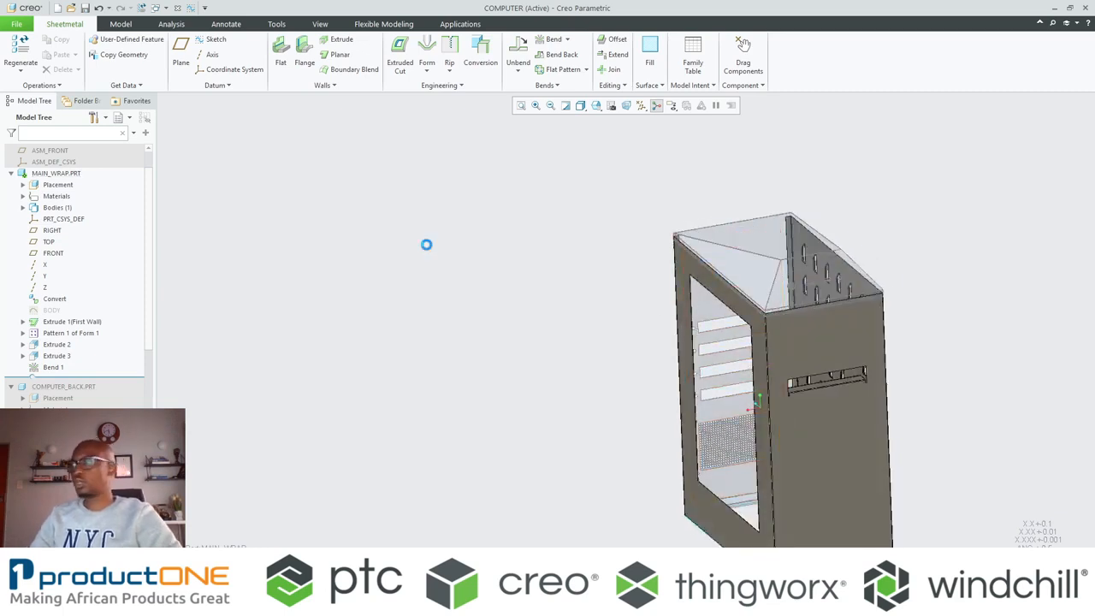
{"action": "middle_click_drag", "start_coordinate": [652, 311], "coordinate": [489, 240], "text": "shift"}
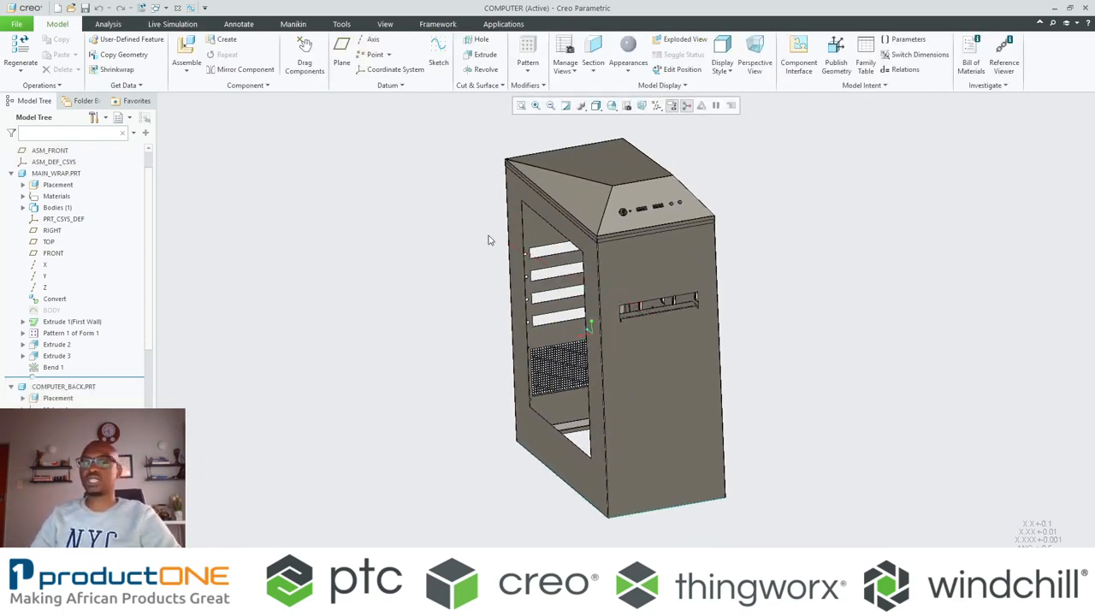